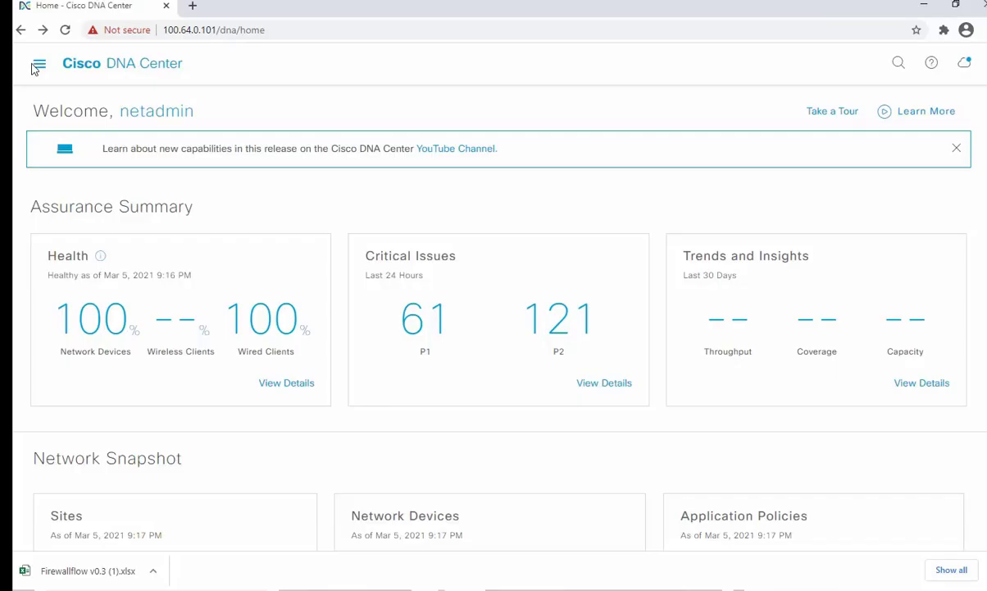
# Open the IP address pools in the design network settings and show them as a list.
pyautogui.click(37, 65)
pyautogui.moveTo(88, 123)
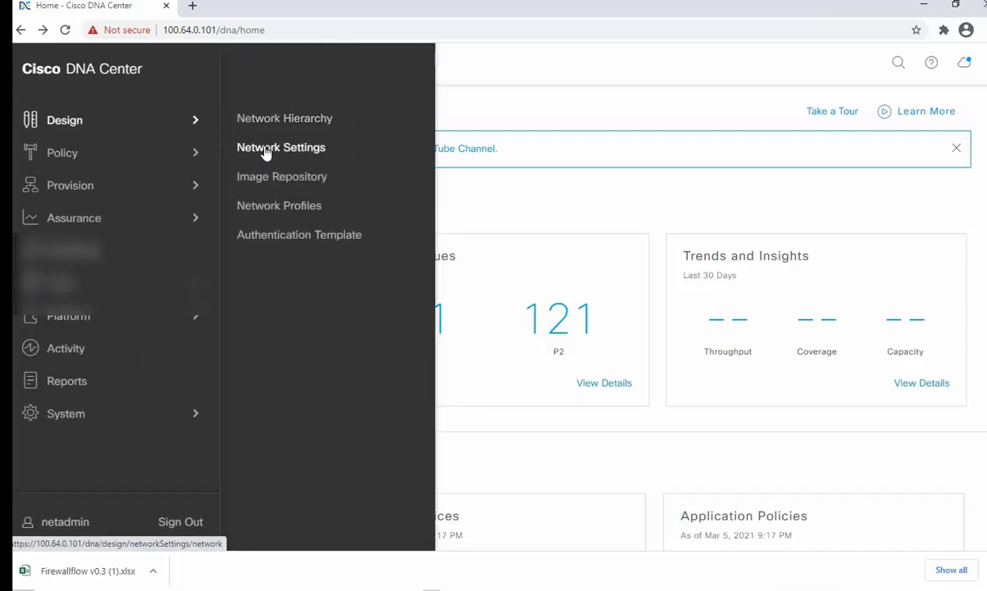
pyautogui.click(266, 150)
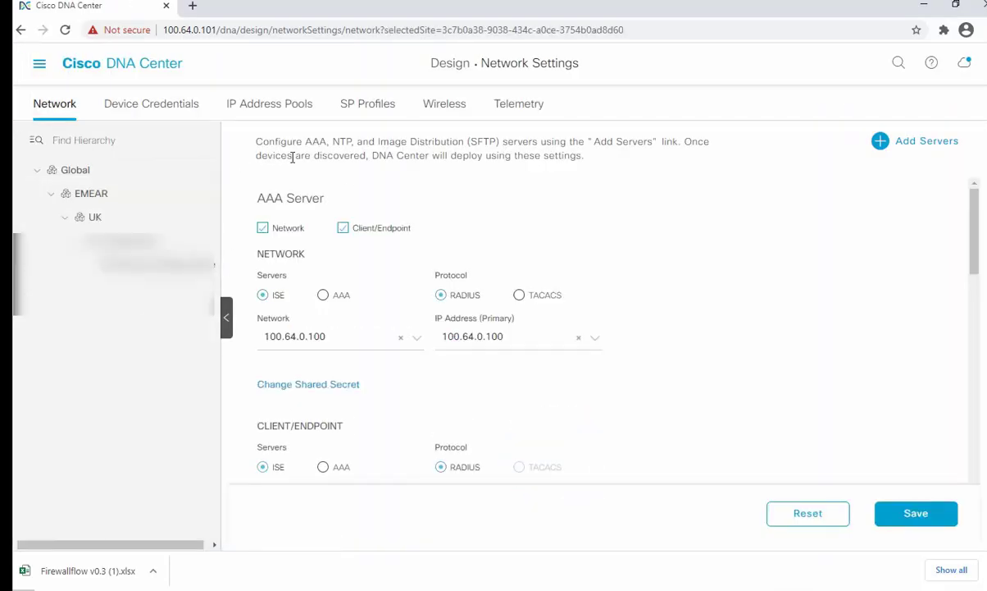
pyautogui.click(260, 105)
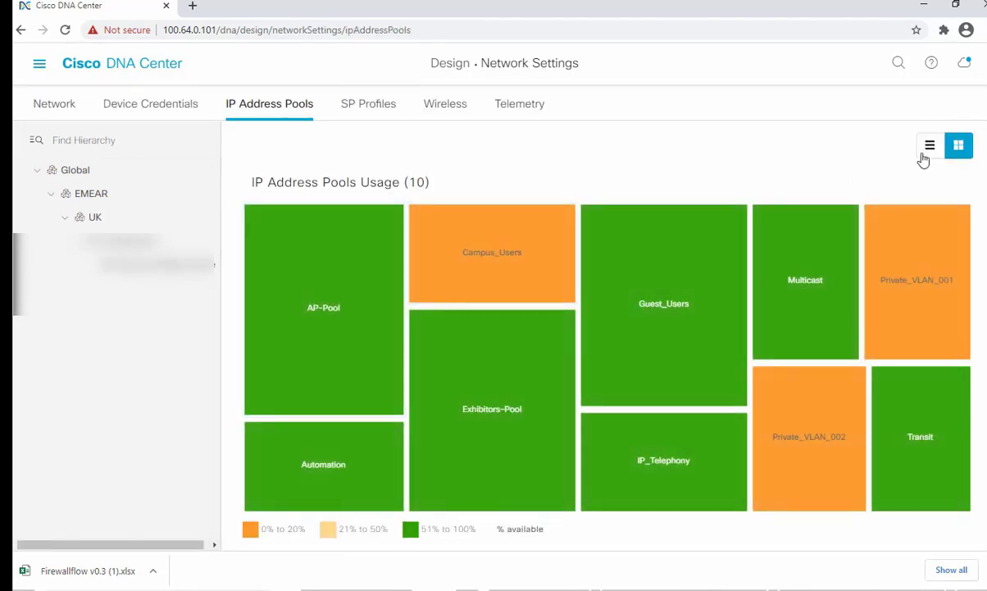
pyautogui.click(929, 149)
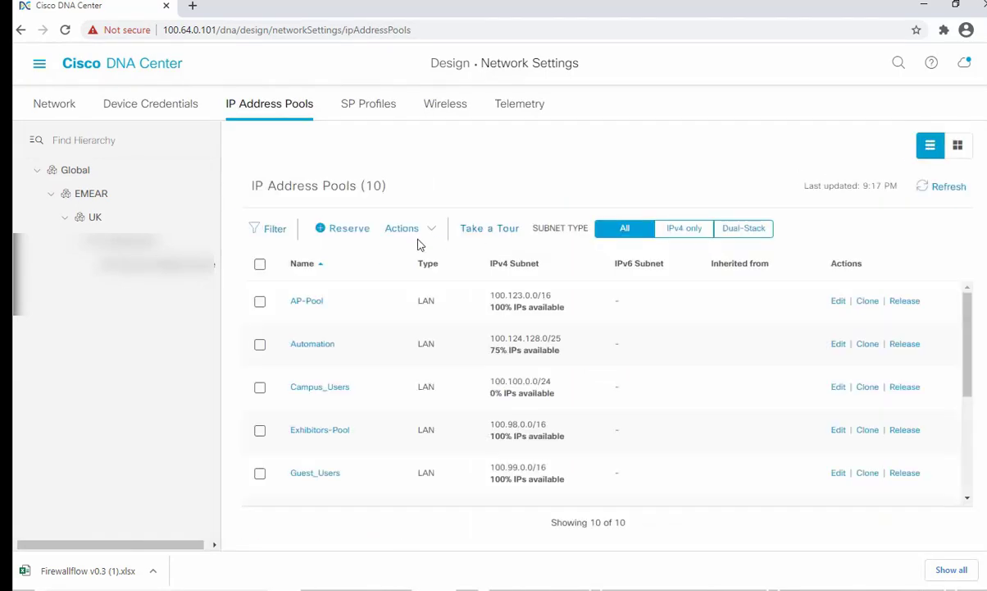
# Start reserving an IP pool named Critical_Vlan from the global pool 100.96.0.0/11 (Axonex_IP_Pool).
pyautogui.click(345, 229)
pyautogui.click(849, 177)
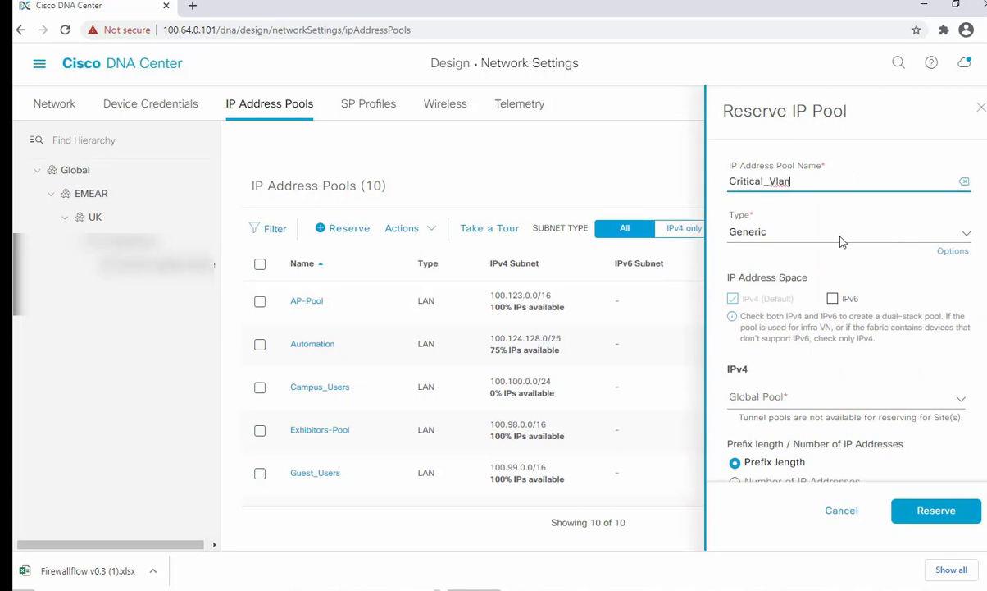
pyautogui.click(786, 397)
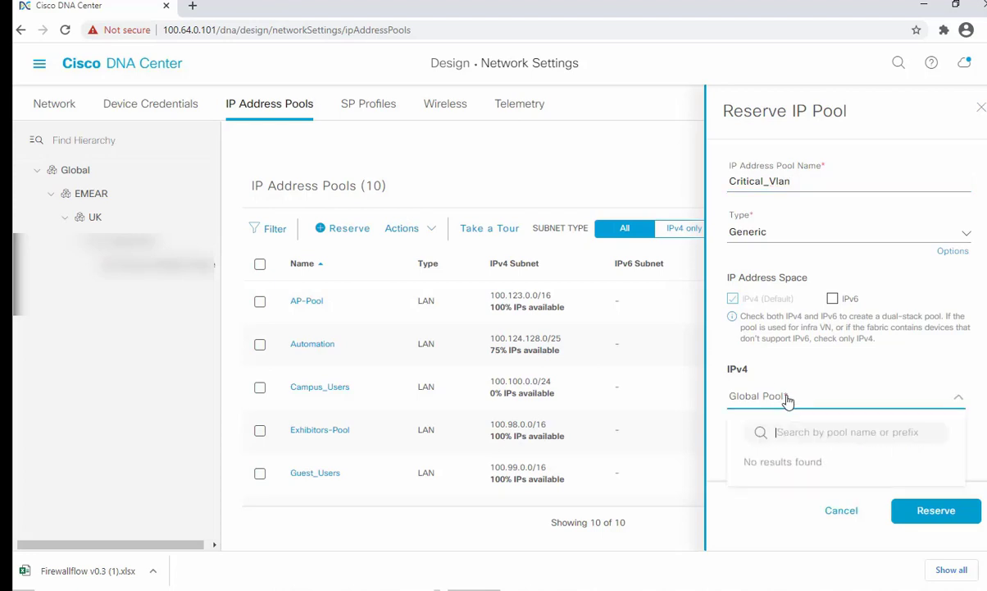
pyautogui.click(747, 398)
pyautogui.click(806, 399)
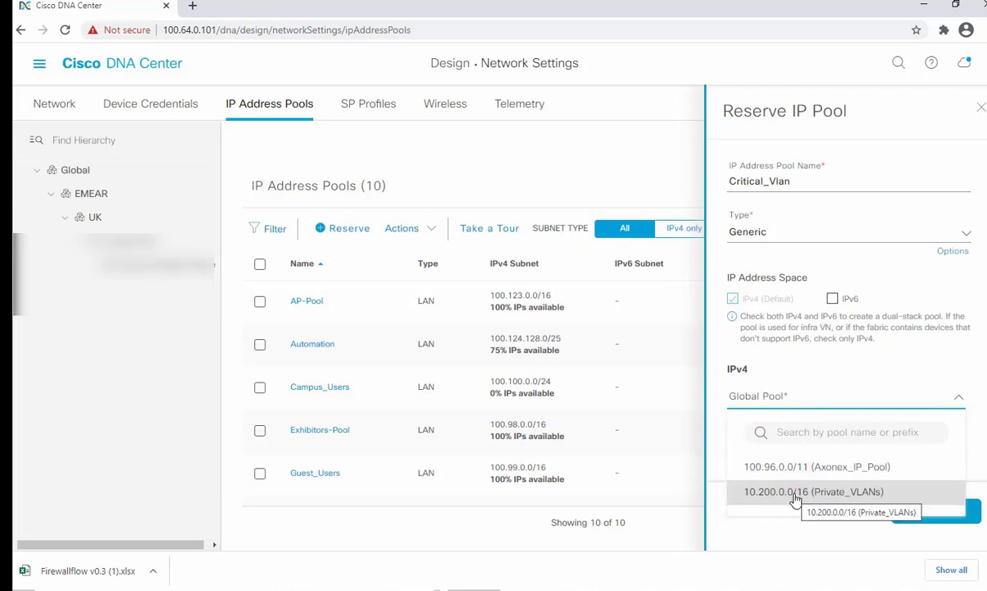
pyautogui.click(796, 469)
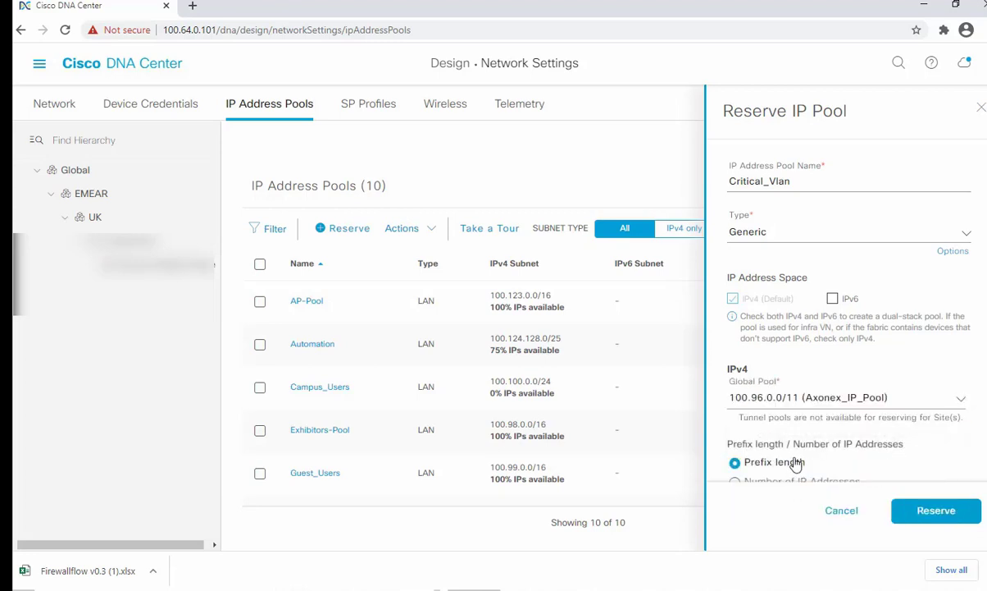
# Set the pool's prefix length to /24 (255.255.255.0), its IPv4 subnet to 100.100.10.0 and its gateway to 100.100.10.254.
pyautogui.scroll(-2, 798, 426)
pyautogui.click(789, 386)
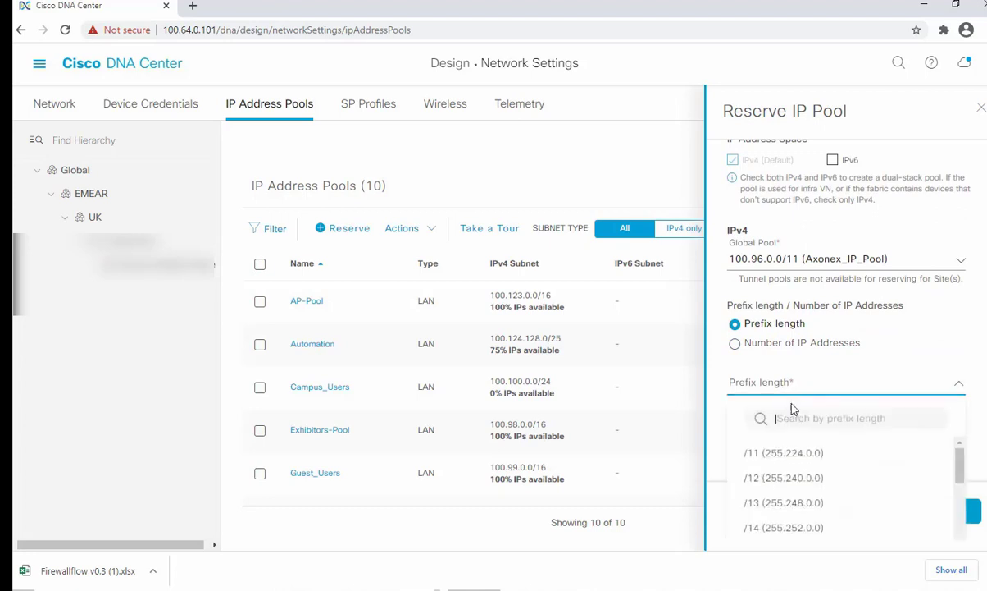
pyautogui.scroll(-5, 782, 502)
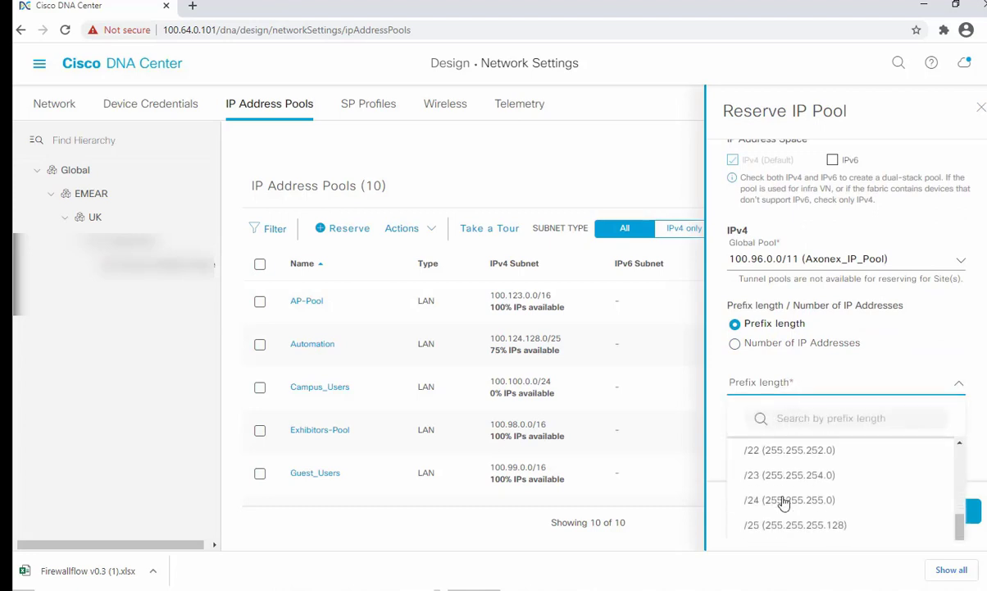
pyautogui.click(782, 502)
pyautogui.scroll(-3, 786, 446)
pyautogui.click(774, 307)
pyautogui.write('100')
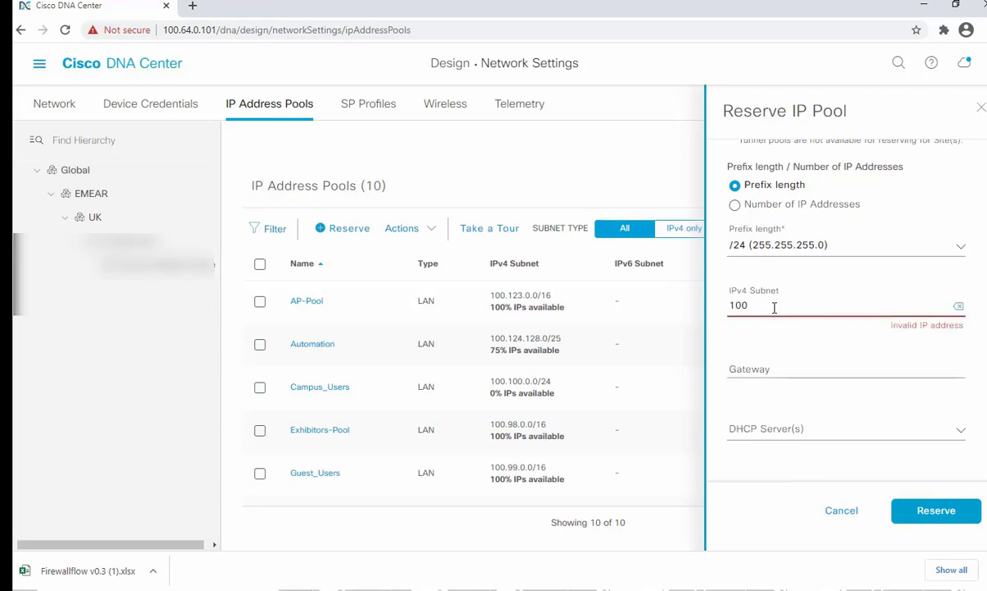
pyautogui.write('.100.10.0')
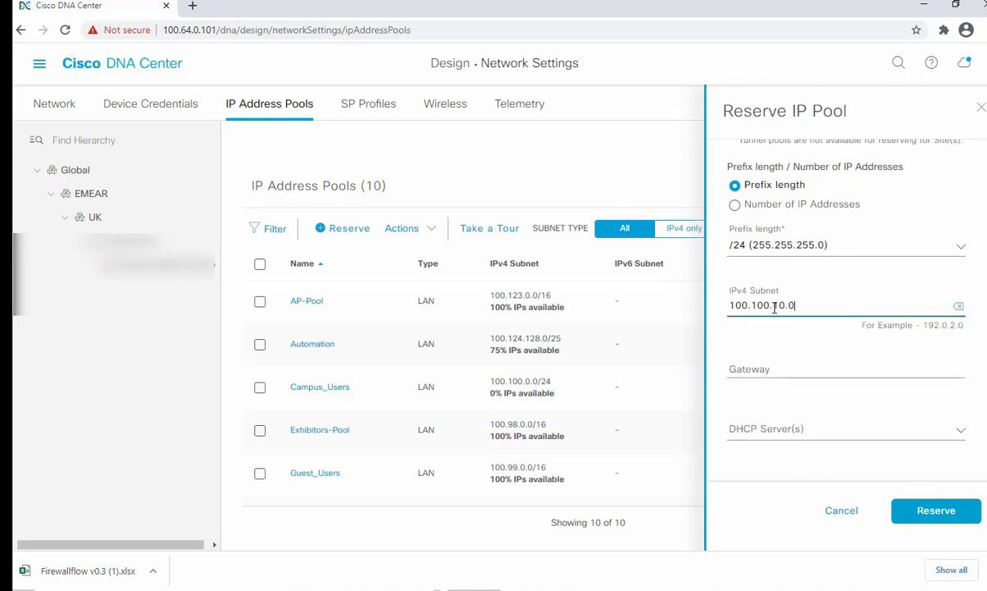
pyautogui.click(774, 366)
pyautogui.write('10.')
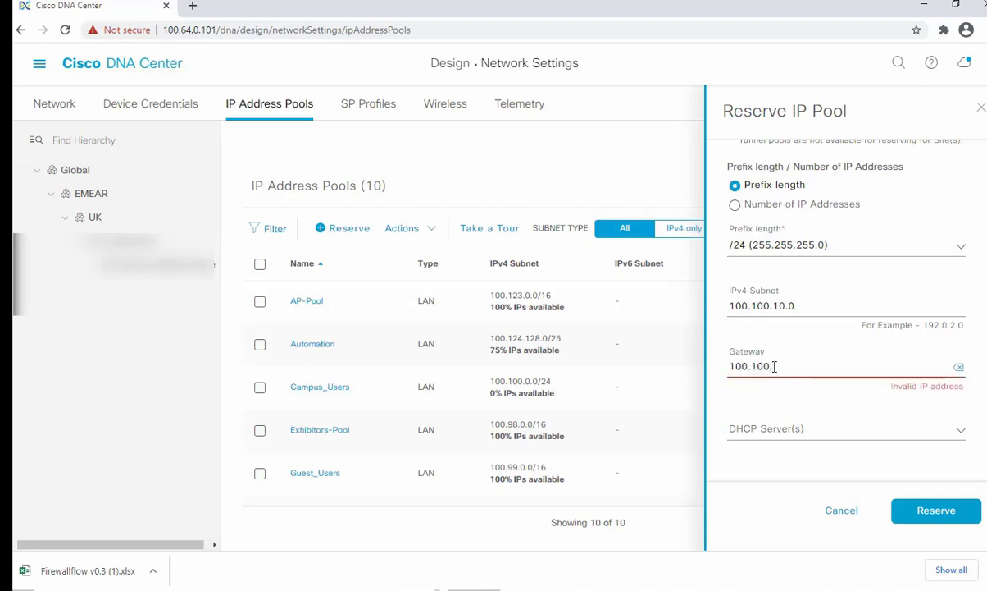
pyautogui.write('254')
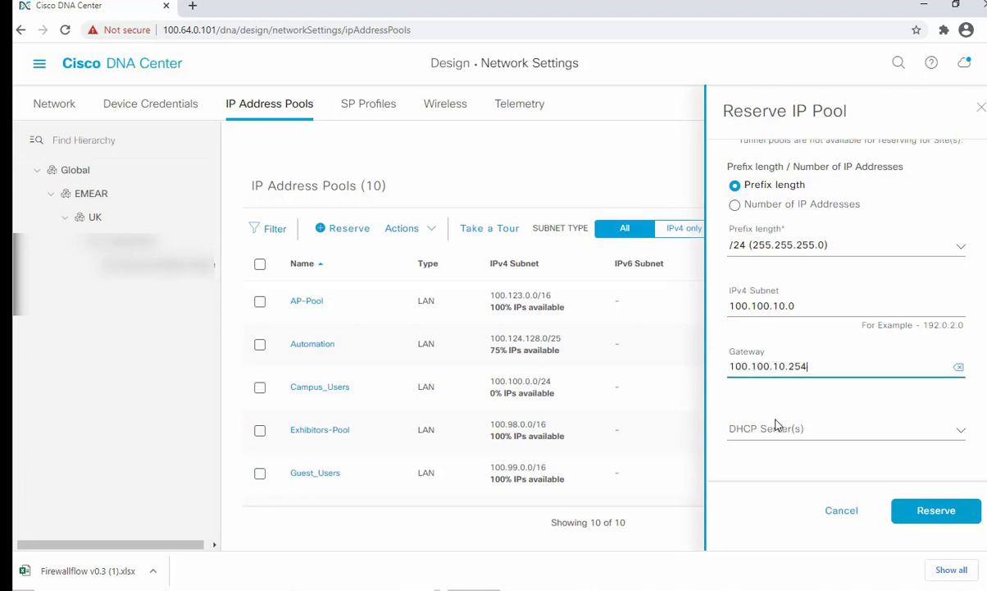
# Assign DHCP server 100.127.0.2 and DNS server 10.2.1.24 to the Critical_Vlan pool and reserve it.
pyautogui.click(774, 428)
pyautogui.click(772, 400)
pyautogui.scroll(-1, 800, 436)
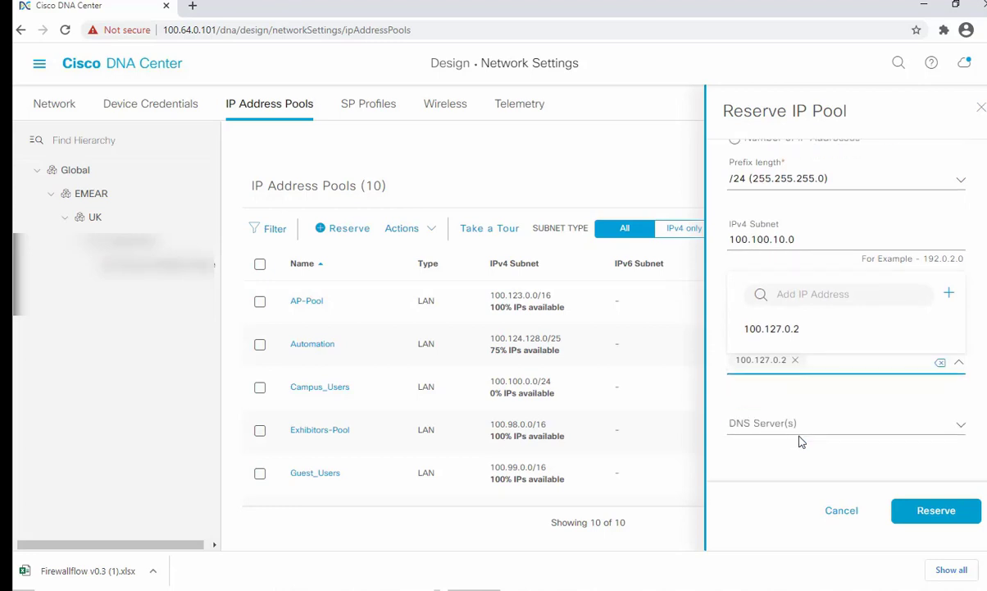
pyautogui.click(799, 431)
pyautogui.click(772, 402)
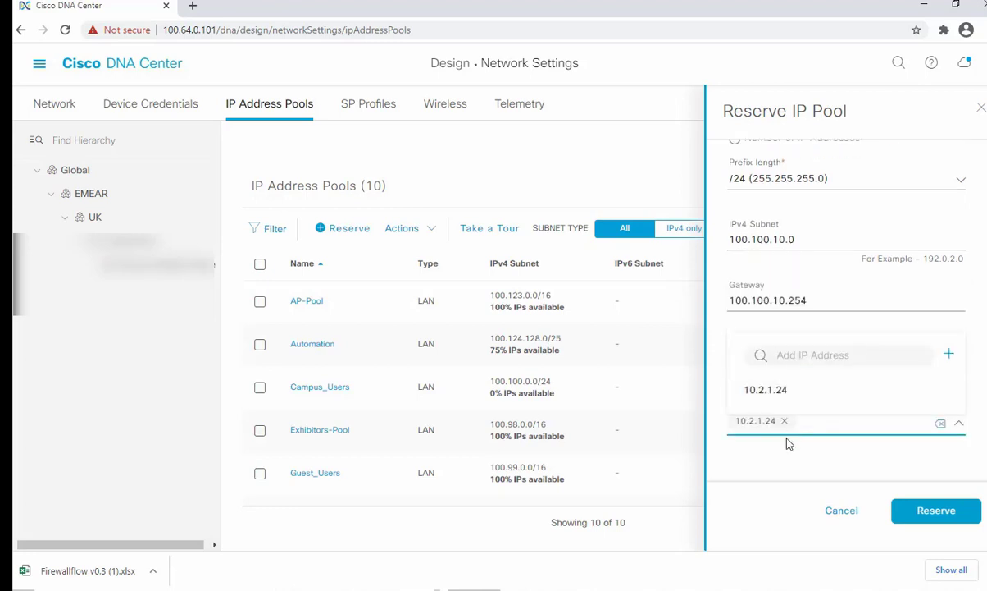
pyautogui.click(903, 498)
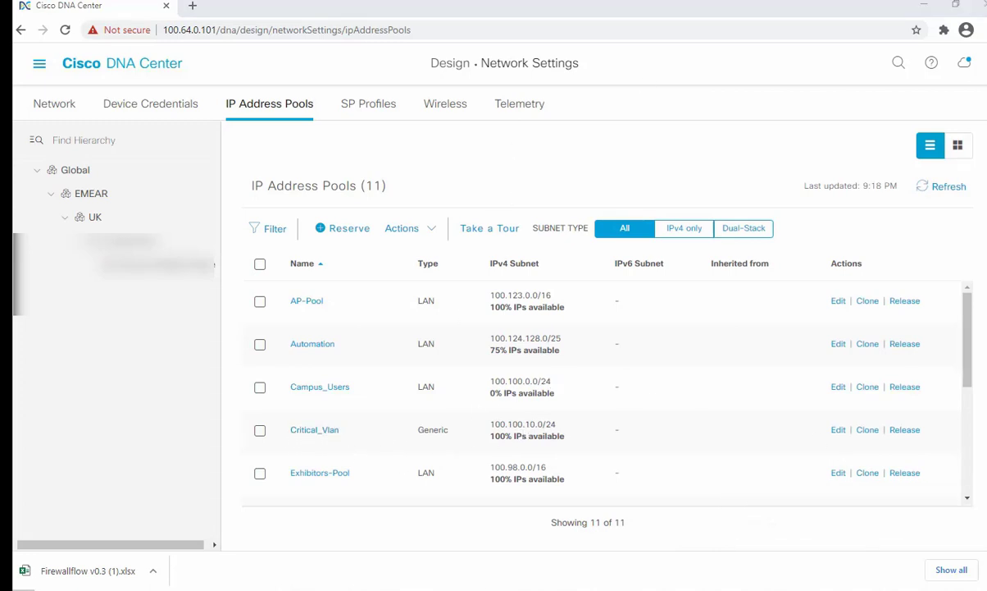
pyautogui.moveTo(353, 427)
pyautogui.mouseDown()
pyautogui.moveTo(288, 449)
pyautogui.moveTo(359, 431)
pyautogui.mouseUp()
pyautogui.moveTo(467, 420); pyautogui.dragTo(585, 426)
pyautogui.moveTo(470, 442); pyautogui.dragTo(587, 425)
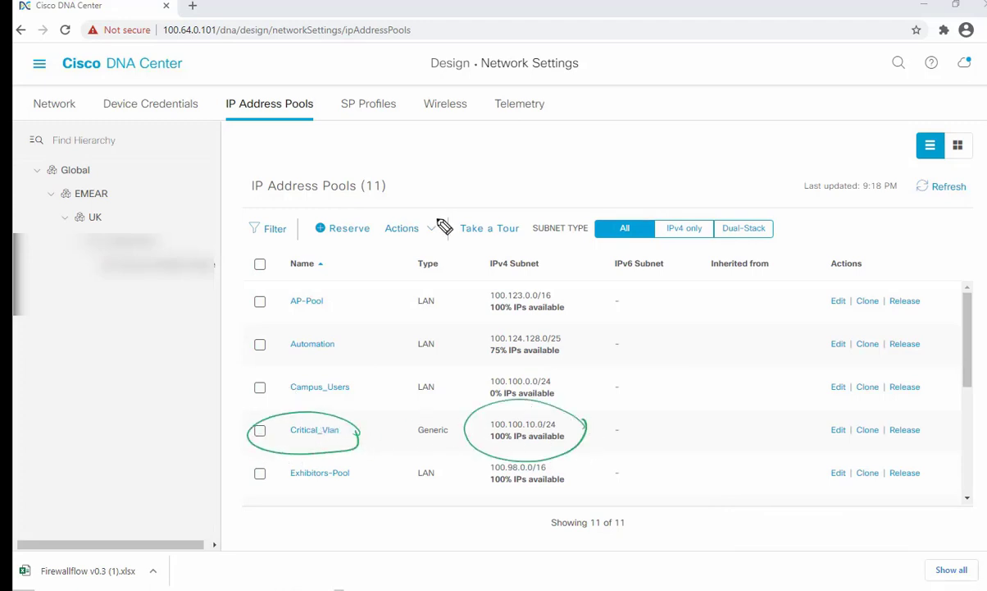
pyautogui.press('Escape')
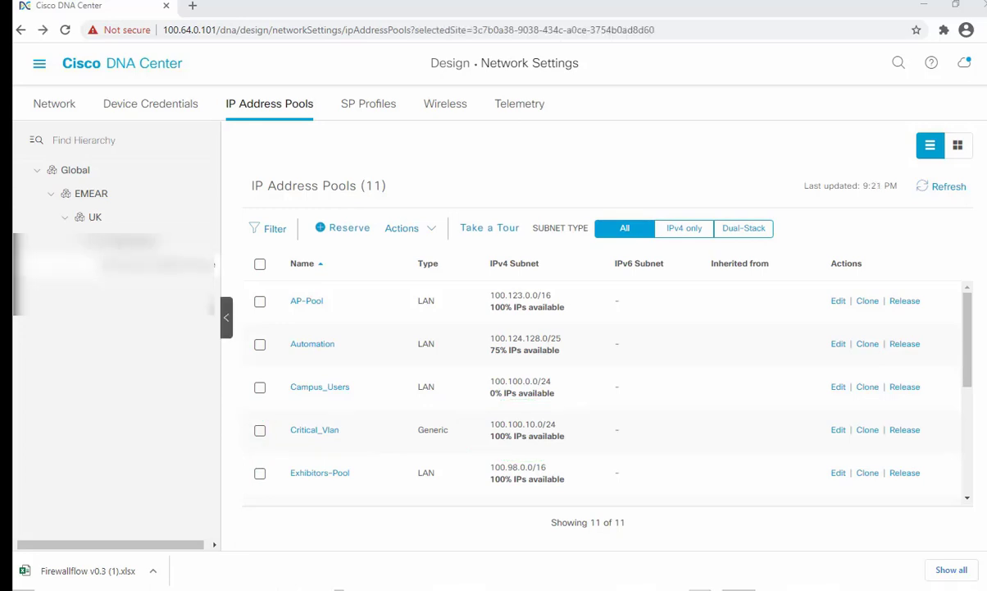
# Open the scalable groups list in the group-based access control policy.
pyautogui.click(39, 66)
pyautogui.moveTo(158, 152)
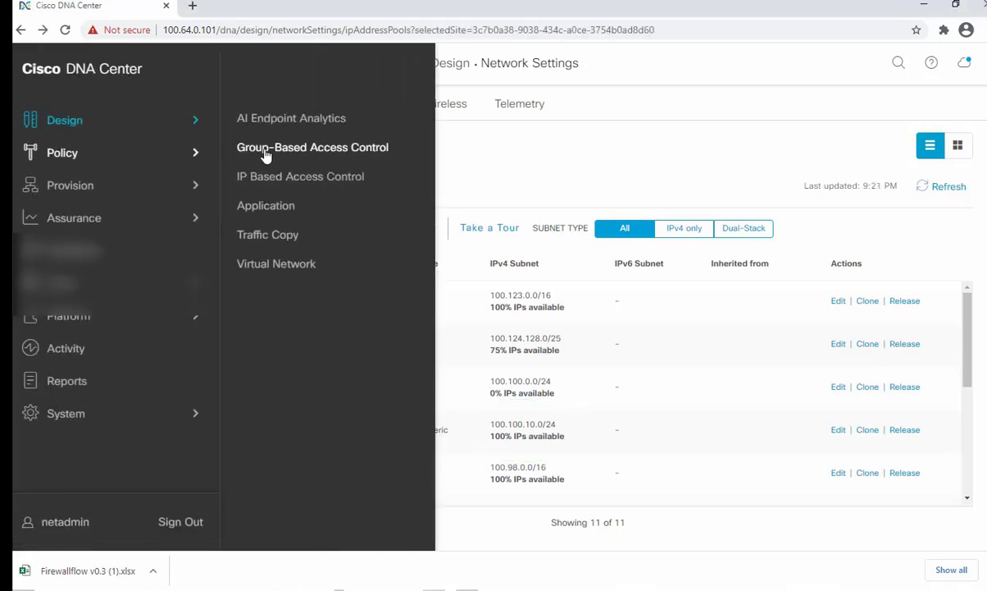
pyautogui.click(258, 149)
pyautogui.click(153, 107)
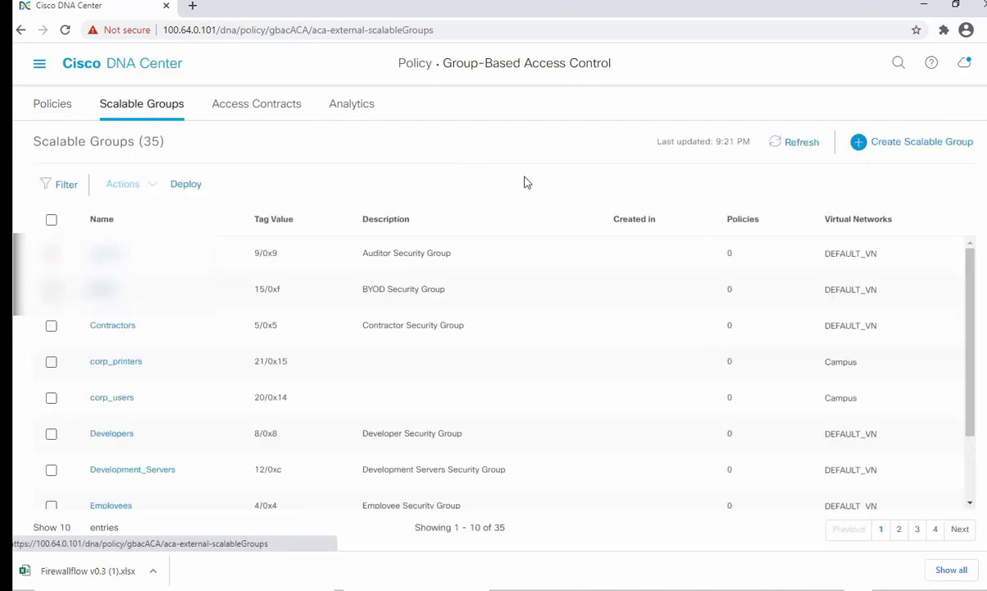
# Start creating a scalable group and name it Critical_SGT.
pyautogui.click(898, 144)
pyautogui.click(831, 185)
pyautogui.write('critica')
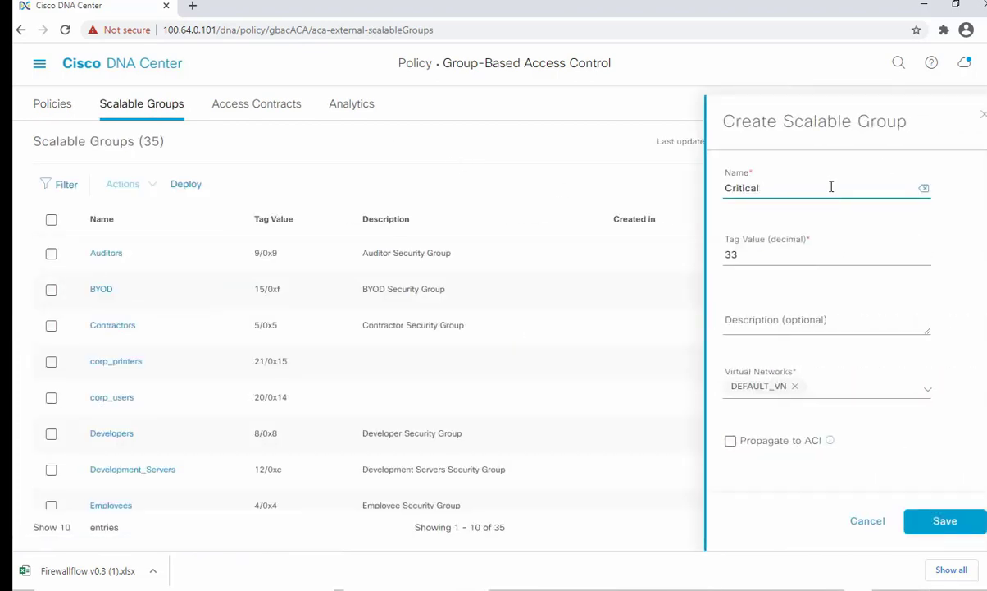
pyautogui.click(789, 252)
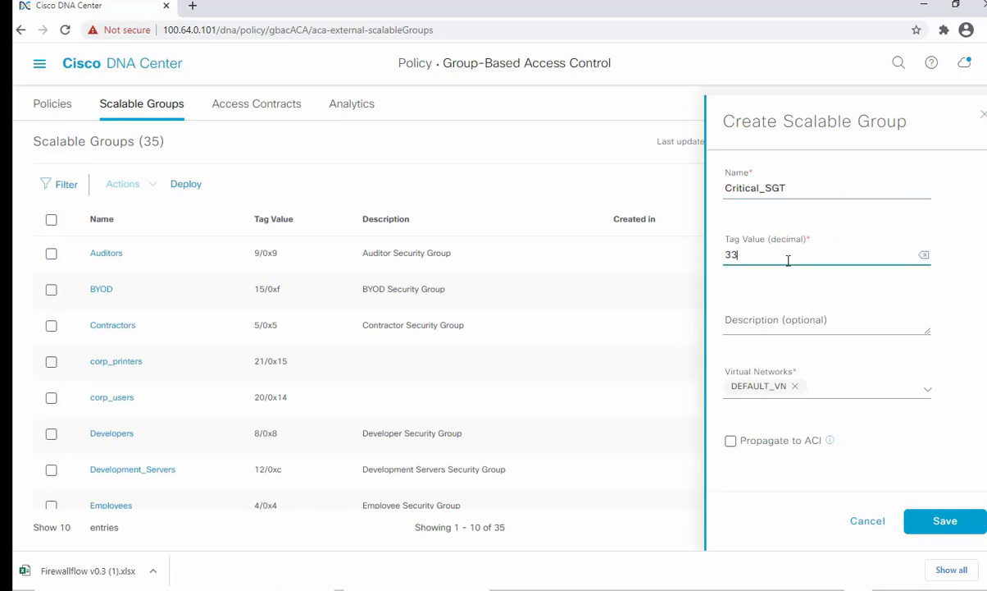
pyautogui.click(794, 322)
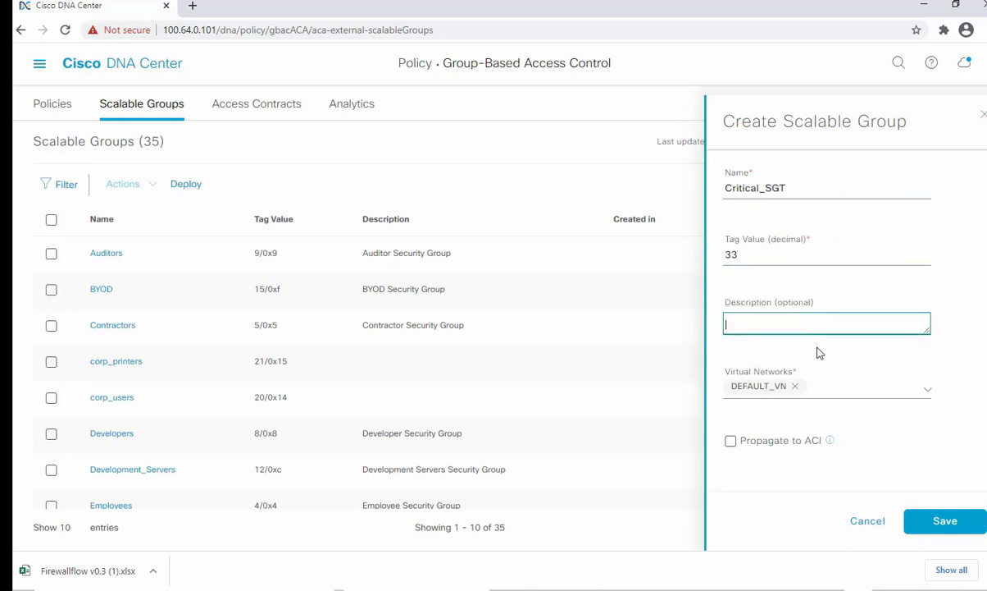
# Replace the DEFAULT_VN virtual network with Campus for Critical_SGT and save the group.
pyautogui.click(796, 387)
pyautogui.click(853, 390)
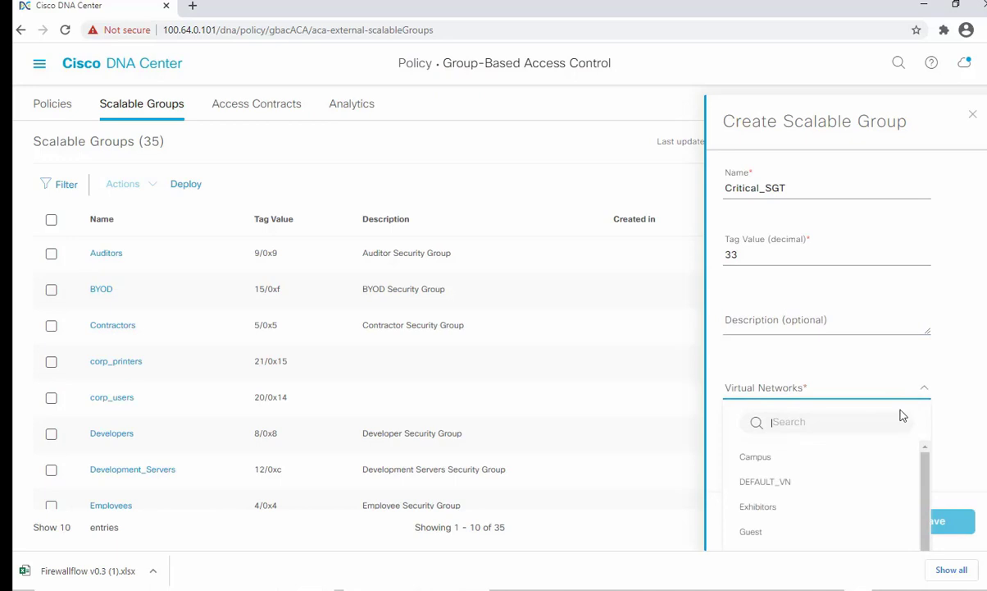
pyautogui.click(838, 460)
pyautogui.click(869, 383)
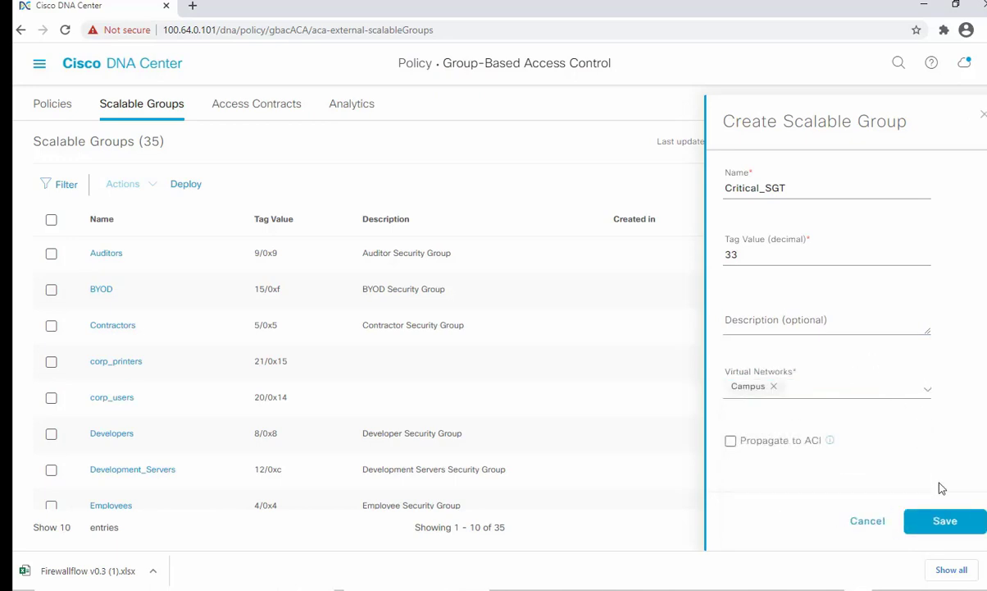
pyautogui.click(944, 523)
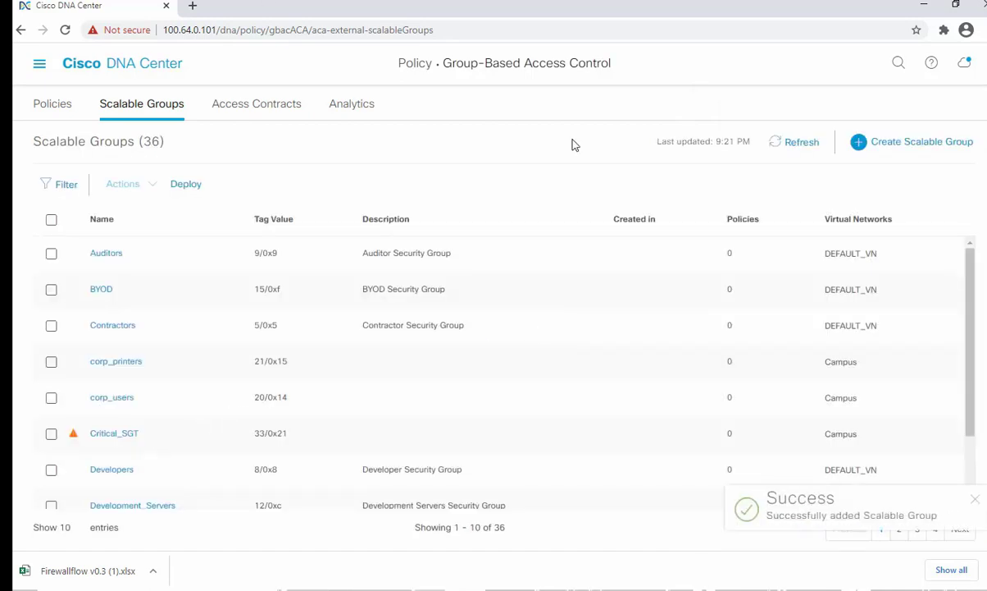
# Deploy the new scalable group and refresh the scalable groups list.
pyautogui.click(189, 192)
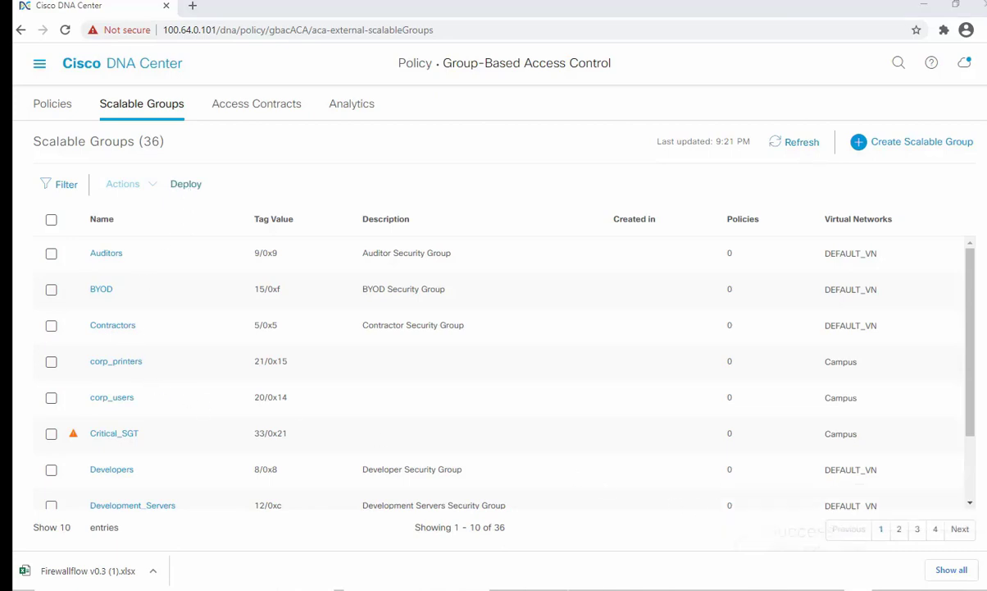
pyautogui.moveTo(132, 415)
pyautogui.mouseDown()
pyautogui.moveTo(37, 443)
pyautogui.moveTo(148, 414)
pyautogui.mouseUp()
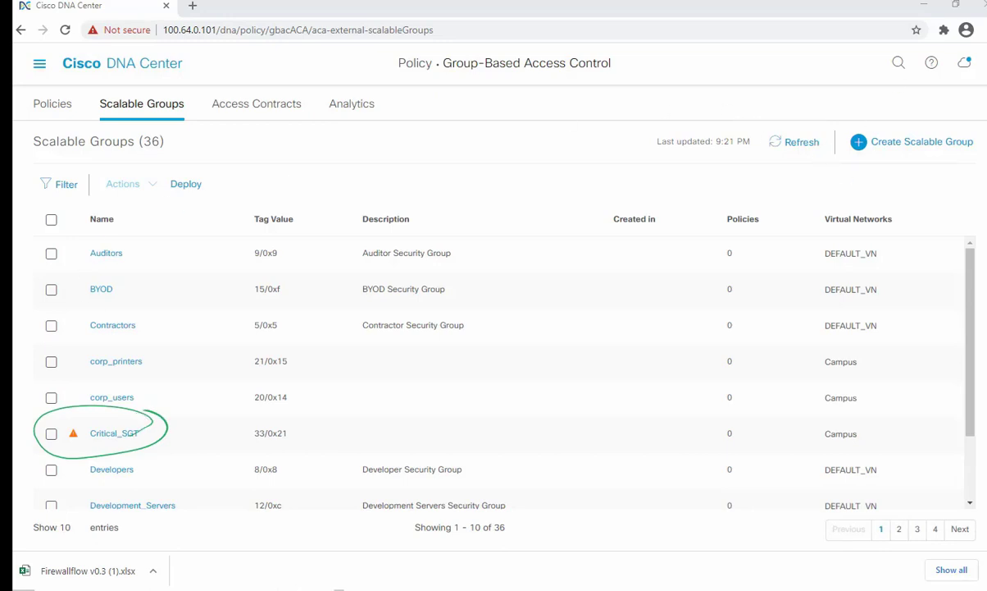
pyautogui.click(801, 149)
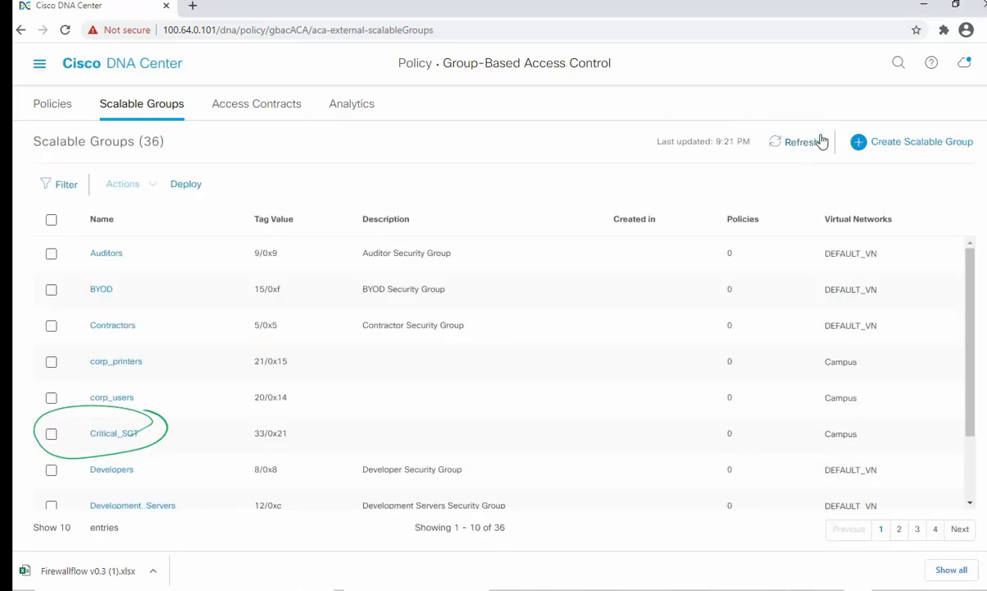
pyautogui.press('Escape')
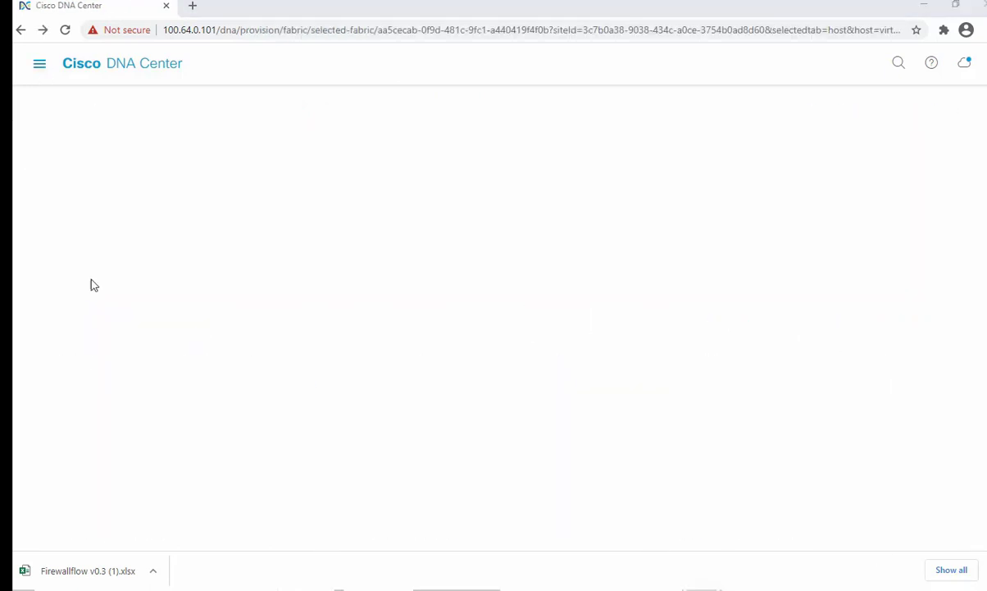
# Open the host onboarding settings for the Axonex Hadley House site in the Axonex Fabric.
pyautogui.click(40, 63)
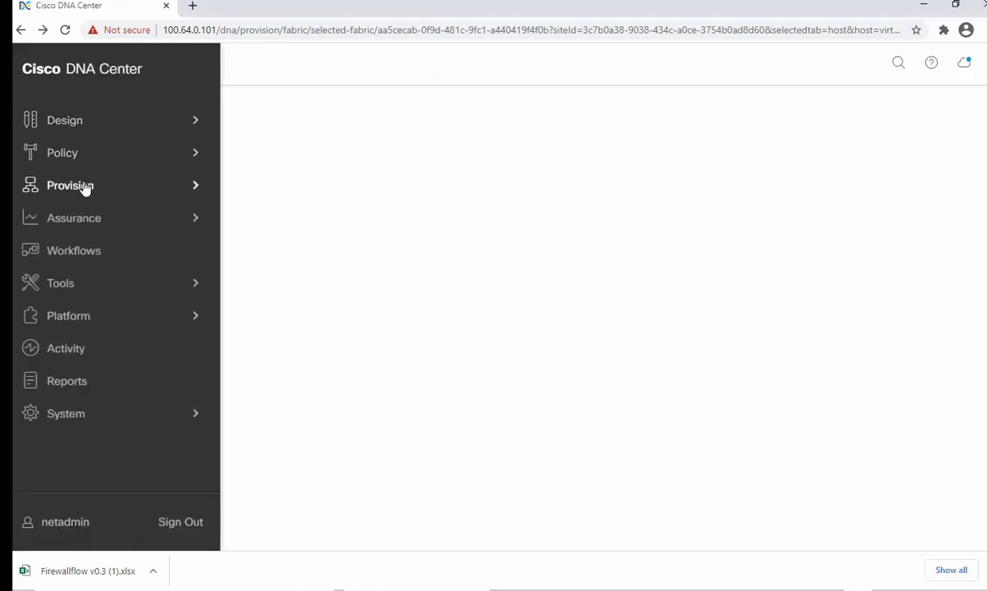
pyautogui.moveTo(81, 186); pyautogui.dragTo(226, 212)
pyautogui.click(264, 195)
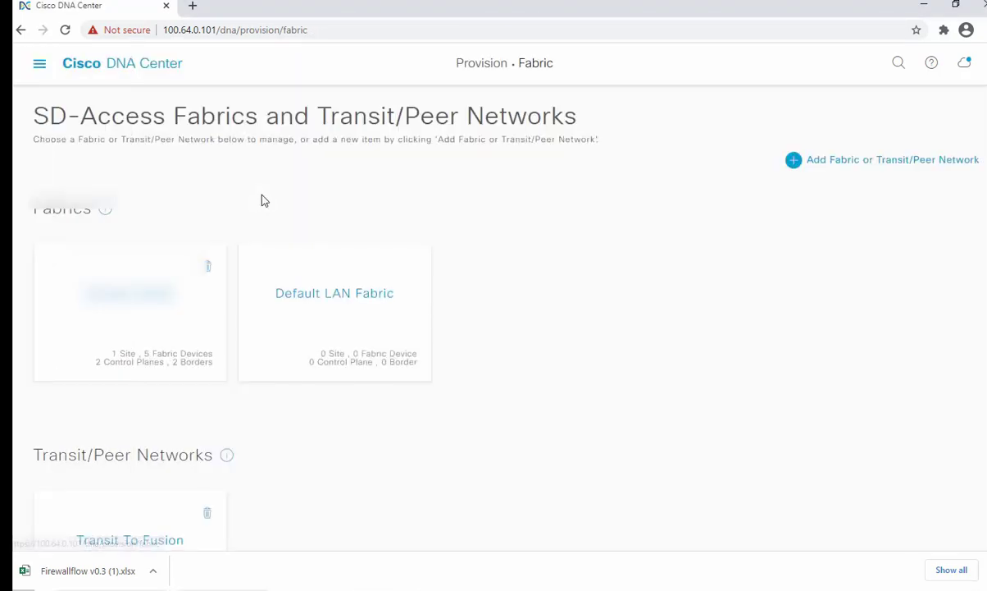
pyautogui.click(129, 299)
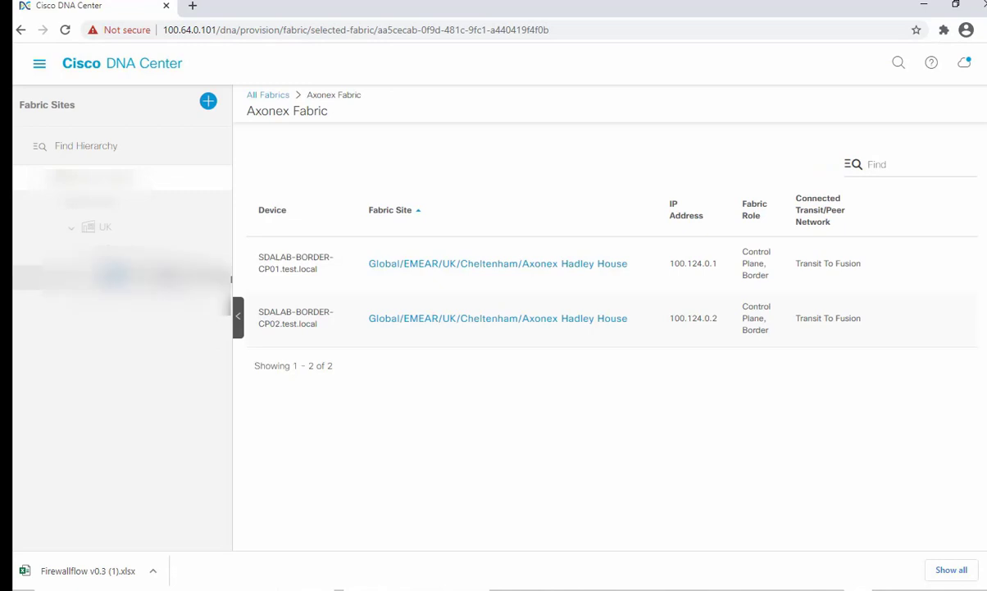
pyautogui.click(440, 147)
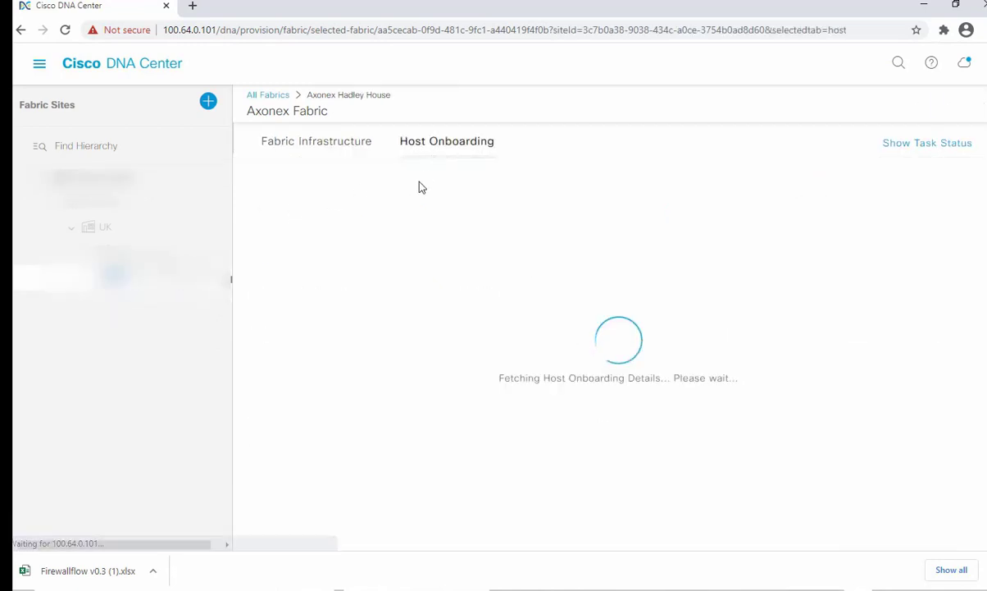
# Open the Campus virtual network for editing and start adding the Critical_Vlan (100.100.10.0/24) IP address pool.
pyautogui.click(463, 189)
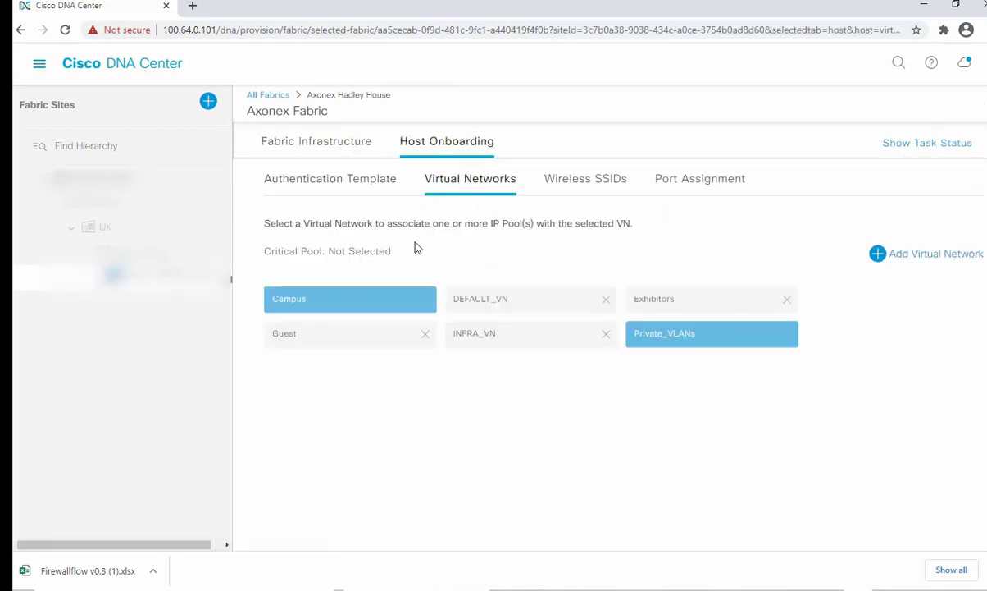
pyautogui.click(341, 305)
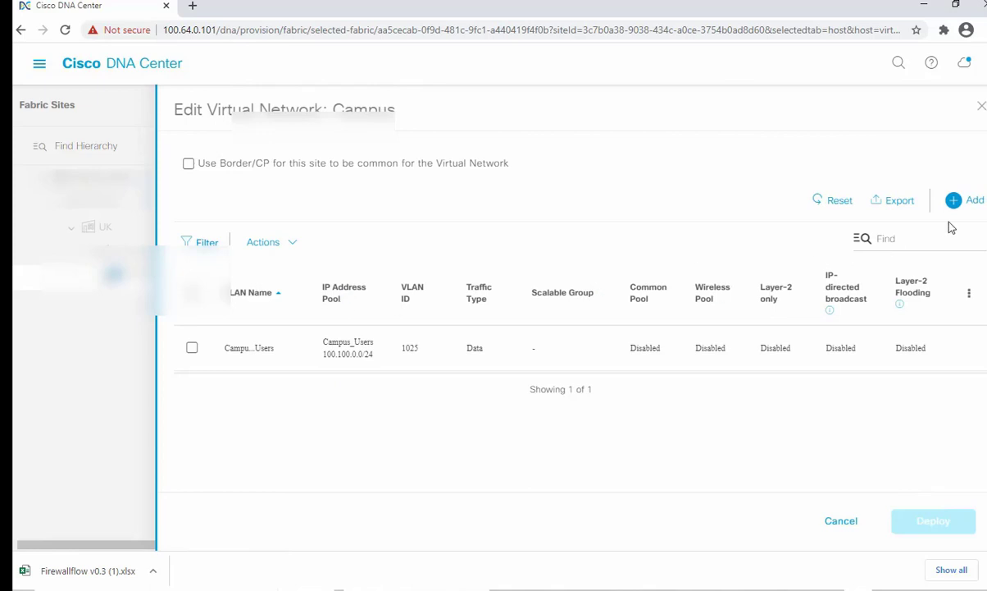
pyautogui.click(968, 202)
pyautogui.click(564, 262)
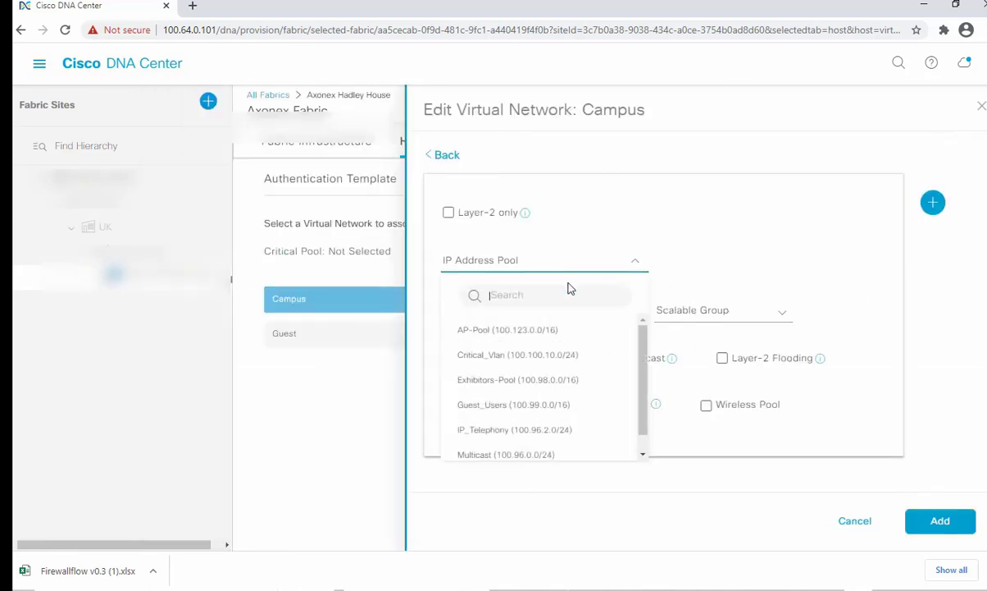
pyautogui.click(544, 369)
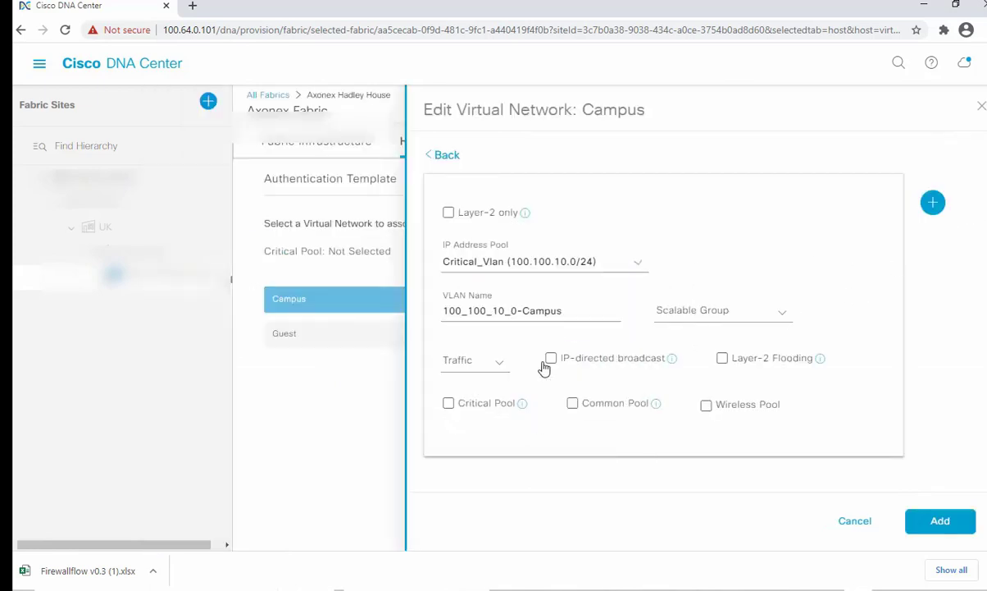
# Assign the Critical_SGT scalable group to the pool, mark it as a critical pool and set its traffic type to Data.
pyautogui.click(696, 314)
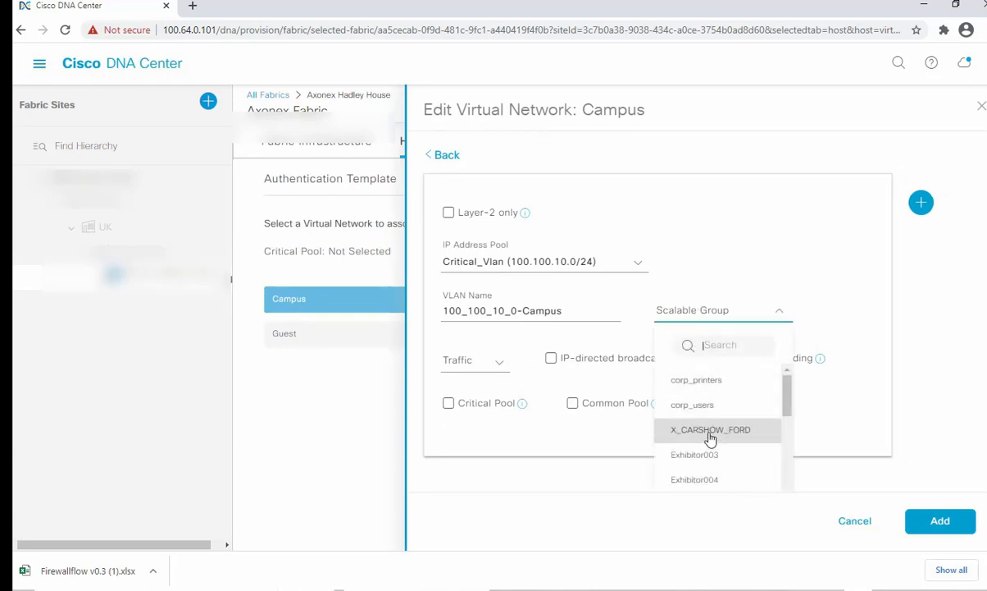
pyautogui.scroll(-2, 709, 437)
pyautogui.click(693, 459)
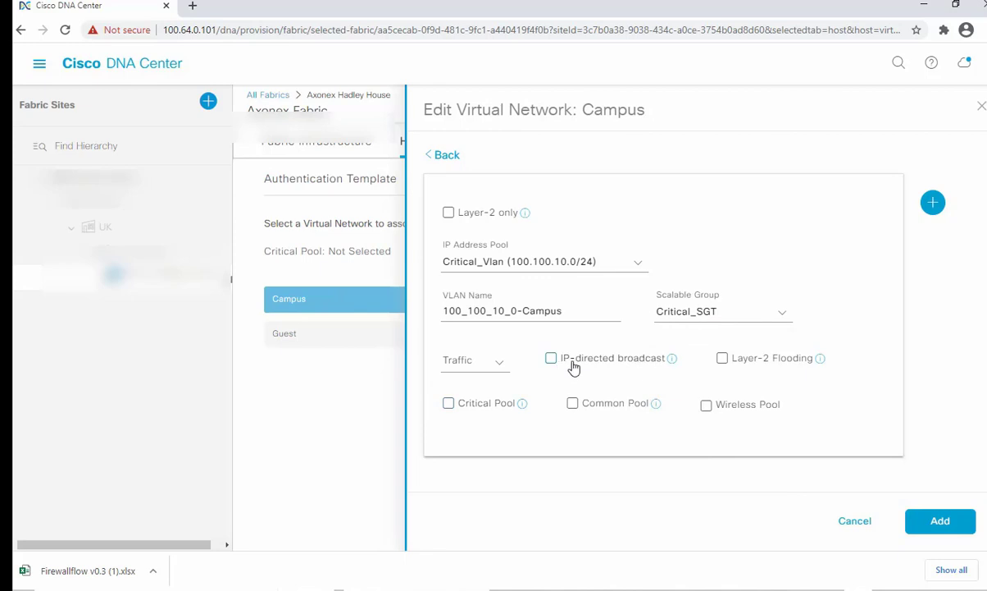
pyautogui.click(449, 405)
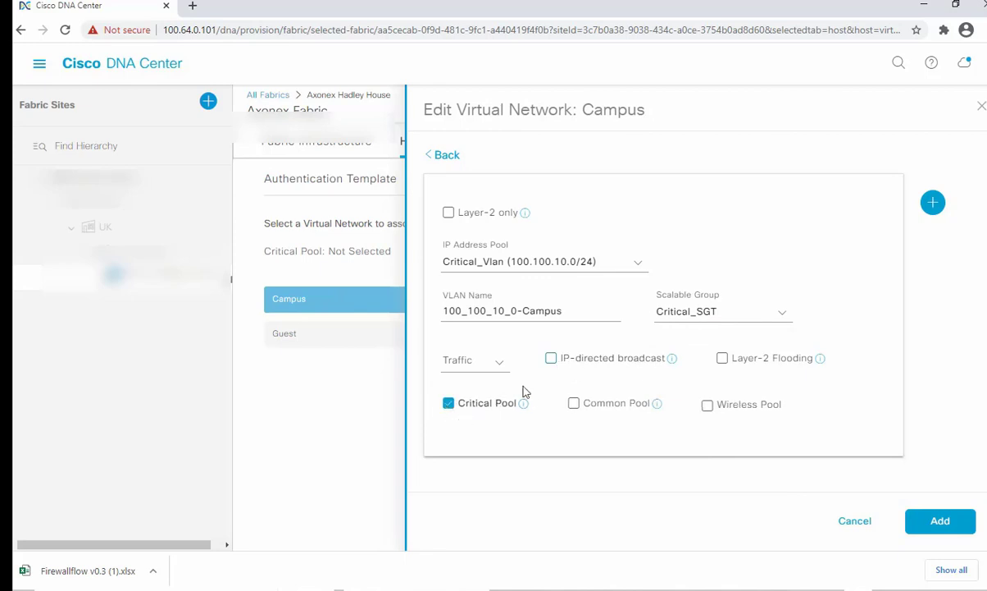
pyautogui.click(500, 364)
pyautogui.click(471, 391)
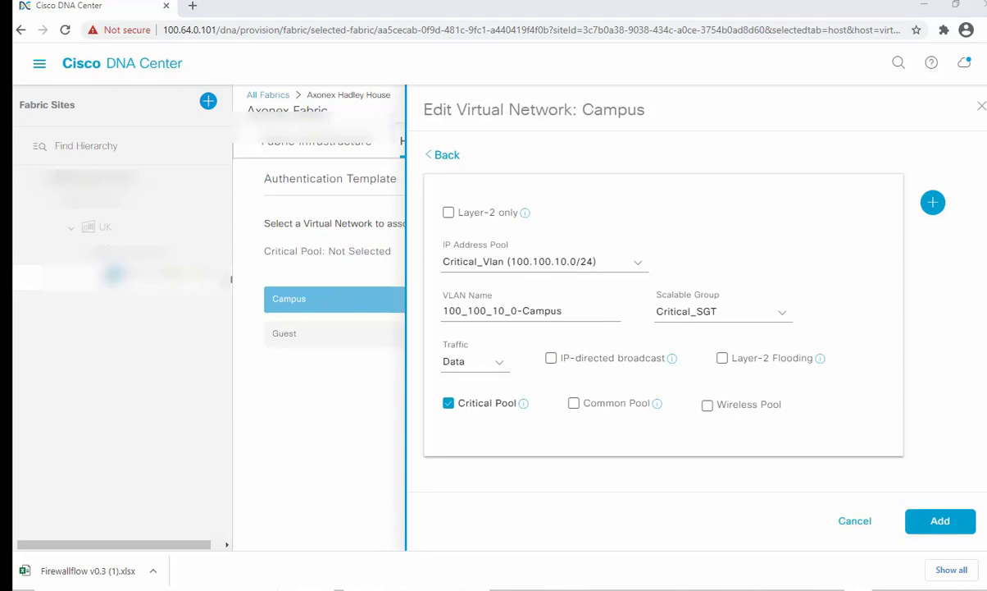
pyautogui.moveTo(580, 244)
pyautogui.mouseDown()
pyautogui.moveTo(511, 287)
pyautogui.moveTo(601, 241)
pyautogui.mouseUp()
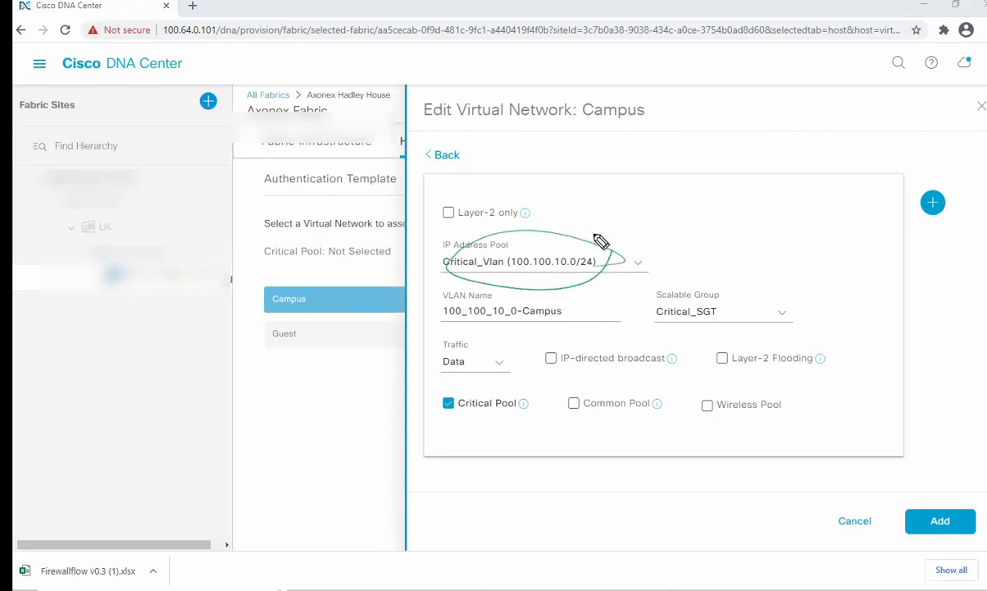
pyautogui.moveTo(726, 314)
pyautogui.mouseDown()
pyautogui.moveTo(719, 341)
pyautogui.moveTo(717, 322)
pyautogui.mouseUp()
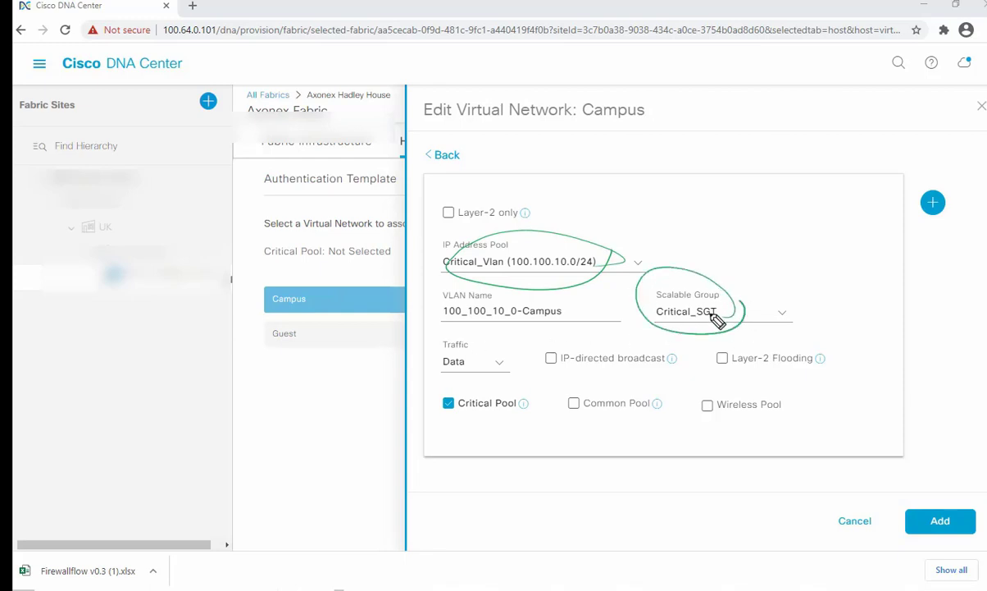
pyautogui.moveTo(557, 378)
pyautogui.mouseDown()
pyautogui.moveTo(523, 433)
pyautogui.moveTo(538, 400)
pyautogui.mouseUp()
pyautogui.moveTo(574, 496)
pyautogui.mouseDown()
pyautogui.moveTo(533, 449)
pyautogui.moveTo(524, 470)
pyautogui.mouseUp()
pyautogui.moveTo(487, 361)
pyautogui.mouseDown()
pyautogui.moveTo(439, 329)
pyautogui.moveTo(497, 359)
pyautogui.mouseUp()
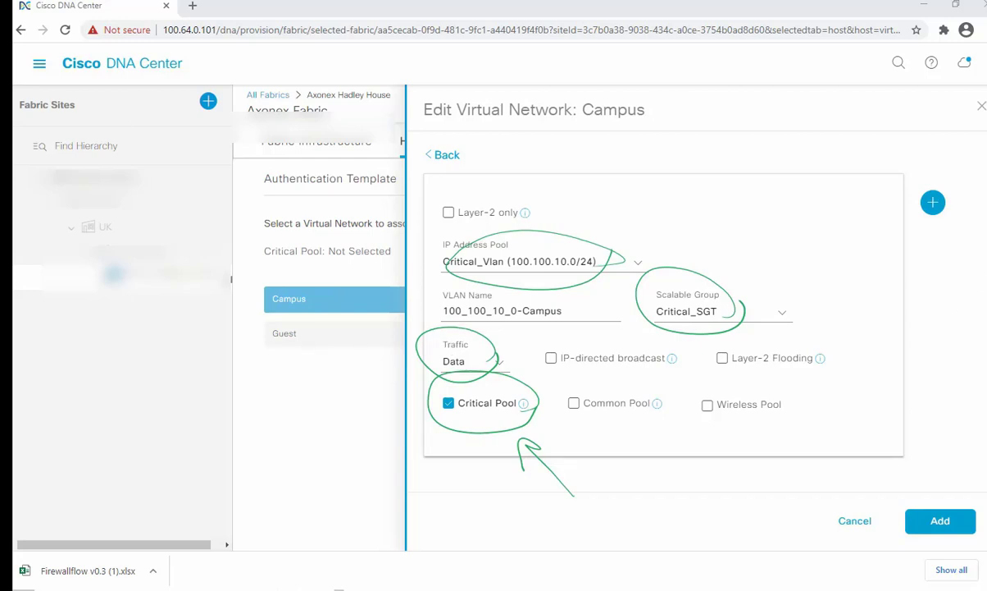
pyautogui.press('Escape')
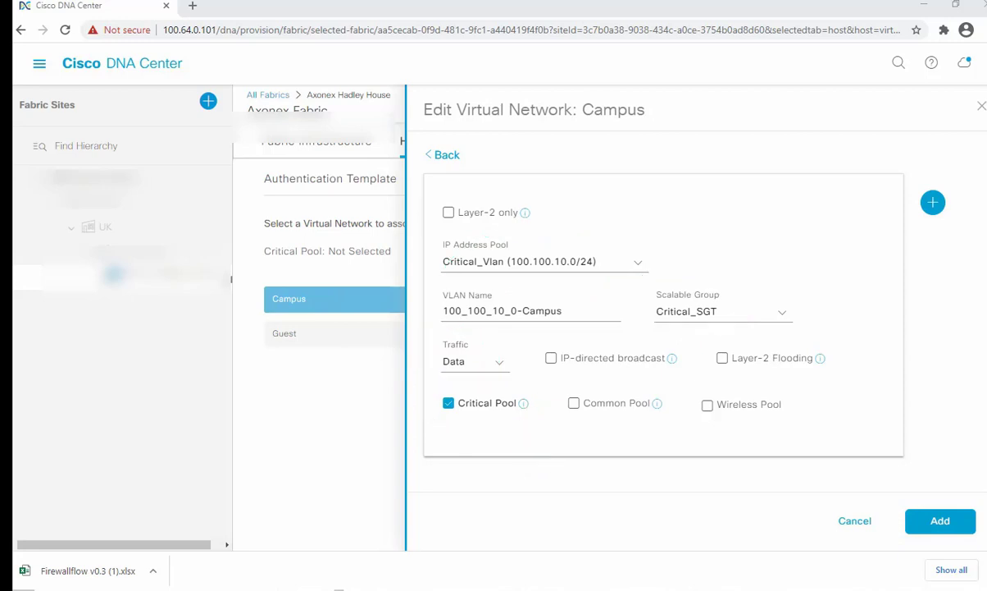
# Add the configured pool to the Campus virtual network and deploy the change immediately.
pyautogui.click(941, 521)
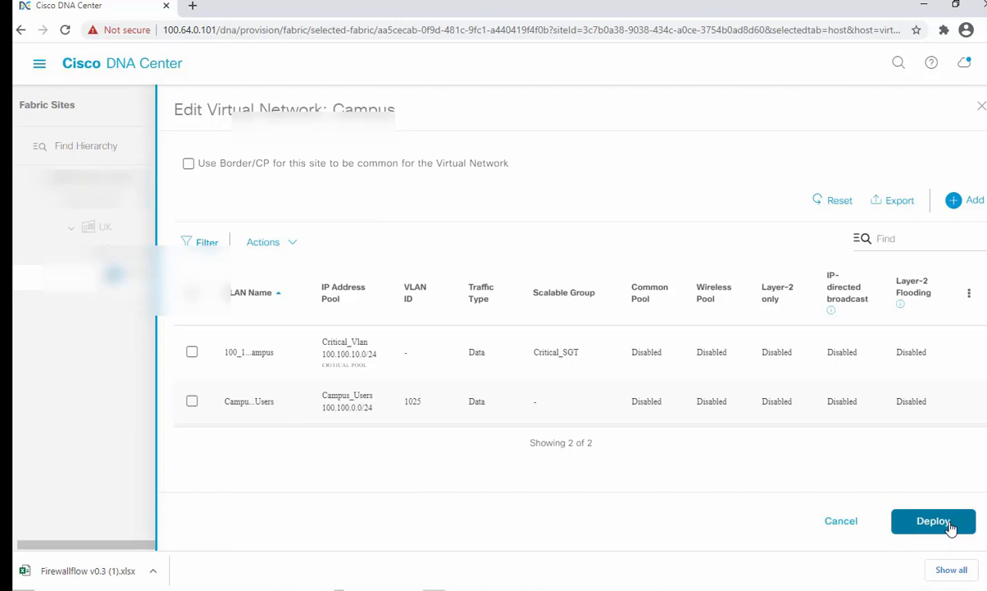
pyautogui.click(949, 523)
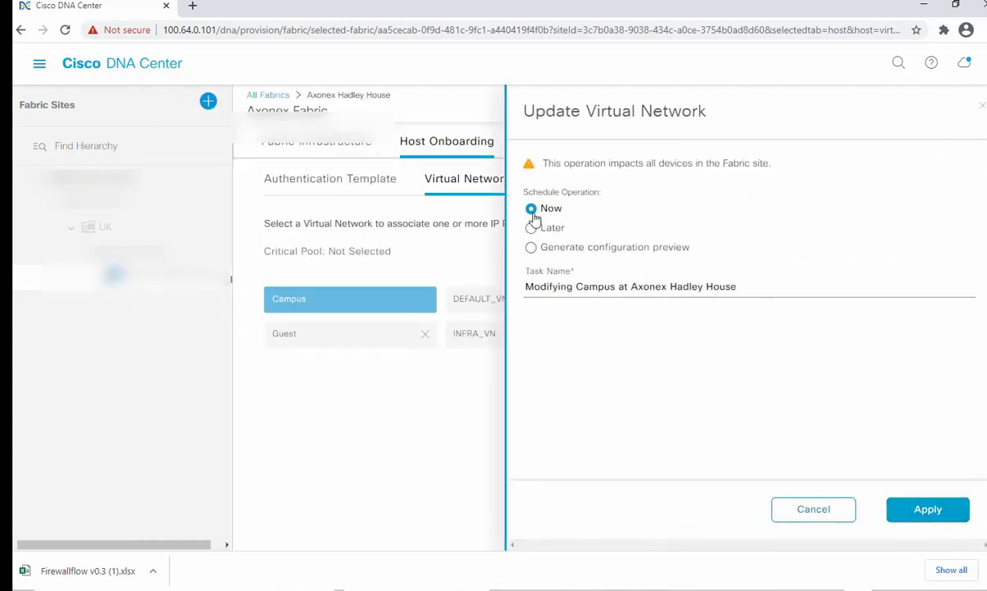
pyautogui.click(927, 509)
# Switch to the PuTTY session on SDALAB-EDGE-S02 and examine the logged commands that configure the critical VLAN and its interface.
pyautogui.hotkey('alt', 'Tab')
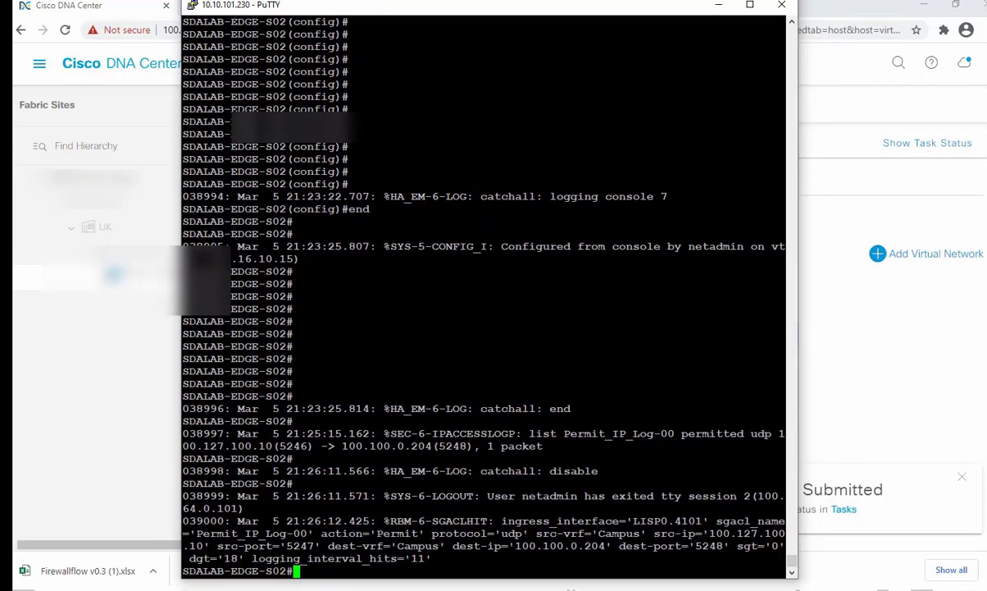
pyautogui.moveTo(510, 4); pyautogui.dragTo(401, 10)
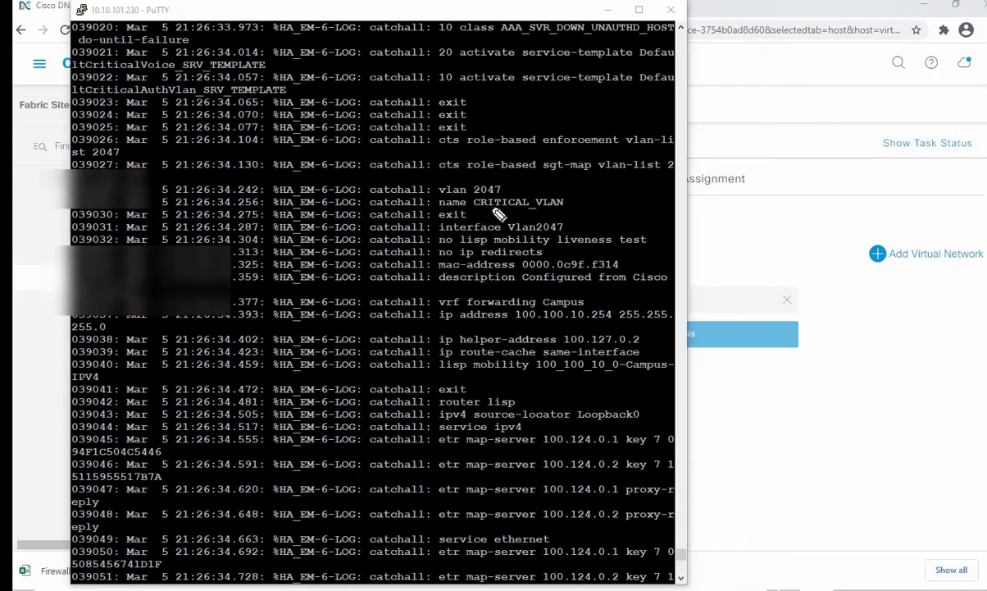
pyautogui.moveTo(538, 180); pyautogui.dragTo(559, 200)
pyautogui.moveTo(587, 232)
pyautogui.mouseDown()
pyautogui.moveTo(441, 249)
pyautogui.moveTo(638, 236)
pyautogui.mouseUp()
pyautogui.moveTo(595, 300)
pyautogui.mouseDown()
pyautogui.moveTo(541, 334)
pyautogui.moveTo(646, 308)
pyautogui.mouseUp()
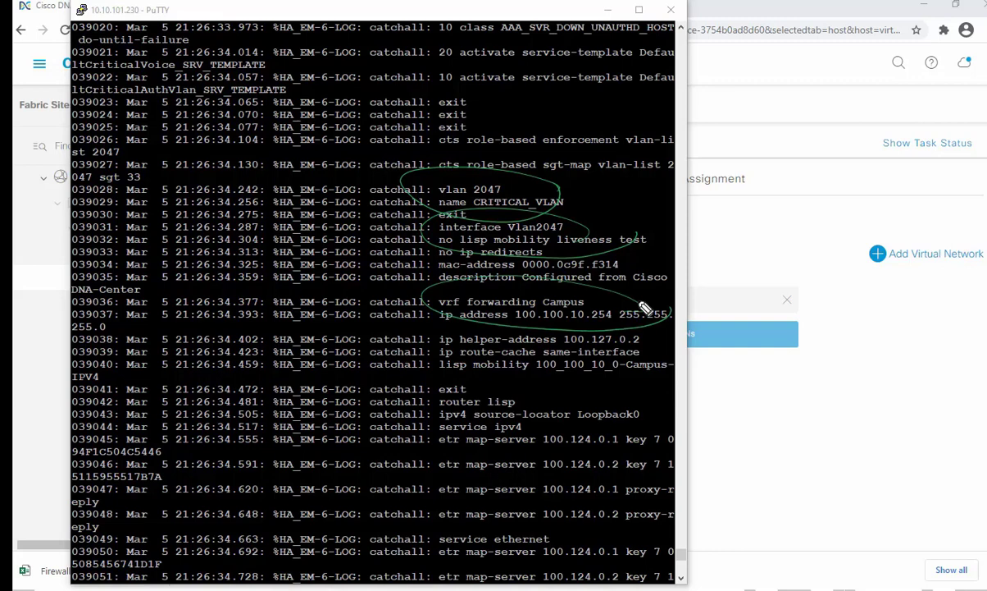
pyautogui.moveTo(638, 349); pyautogui.dragTo(452, 347)
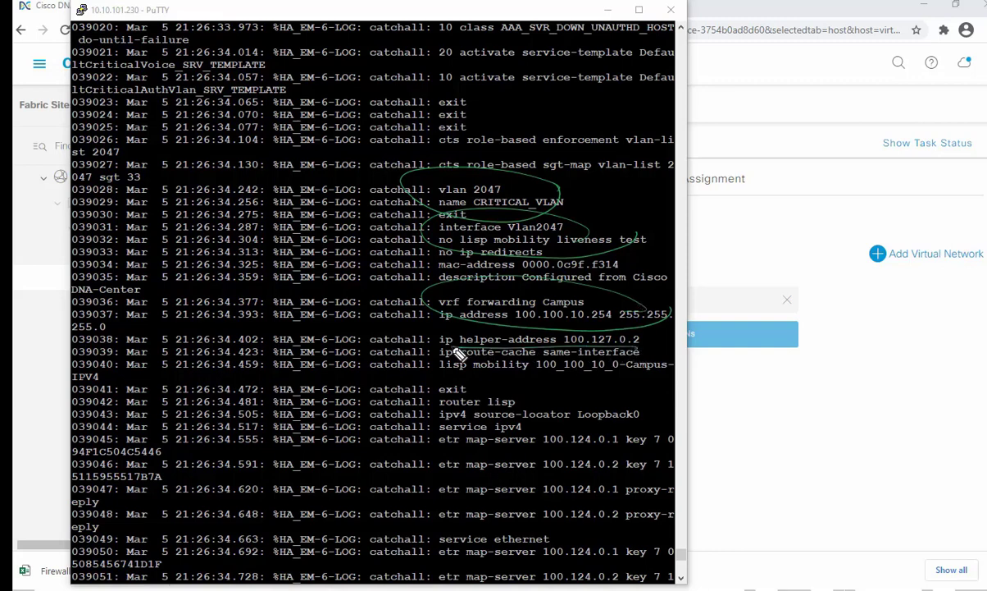
pyautogui.moveTo(646, 469); pyautogui.dragTo(218, 478)
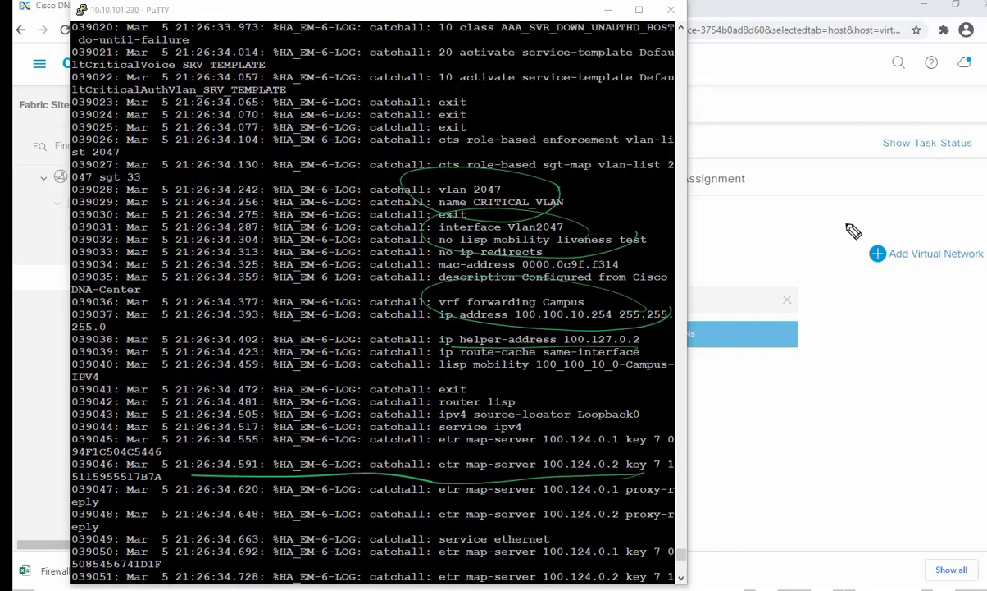
pyautogui.press('Escape')
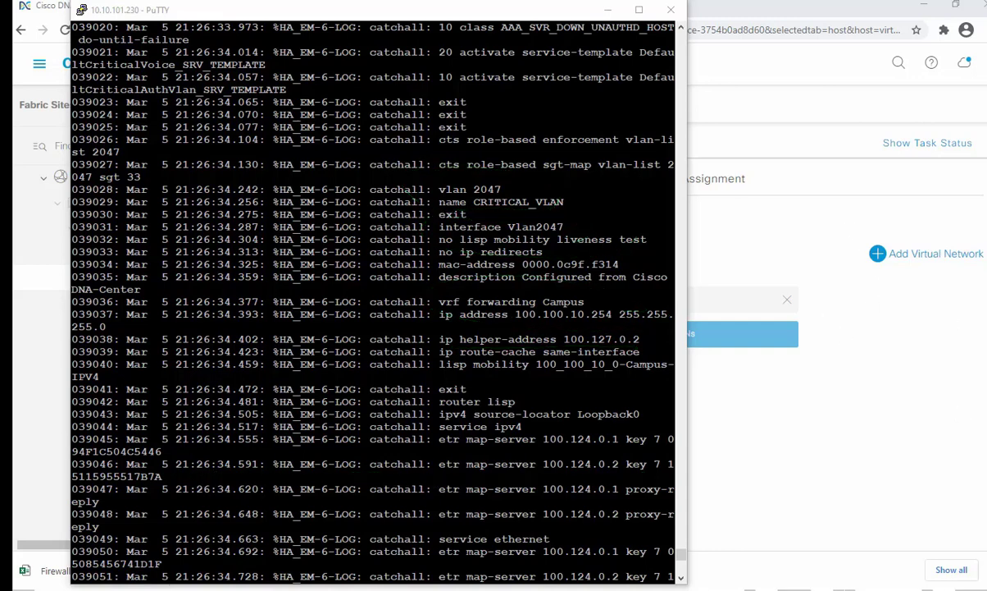
# Show the running configuration of interface VLAN 2047 on SDALAB-EDGE-S02.
pyautogui.write('sh run')
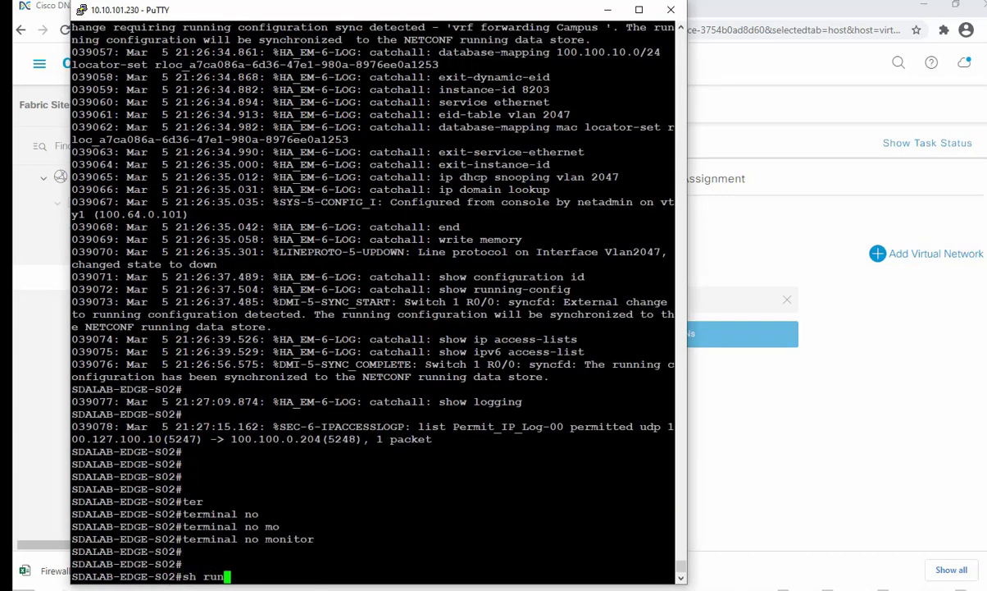
pyautogui.write(' int vl')
pyautogui.press('Tab')
pyautogui.write('2047')
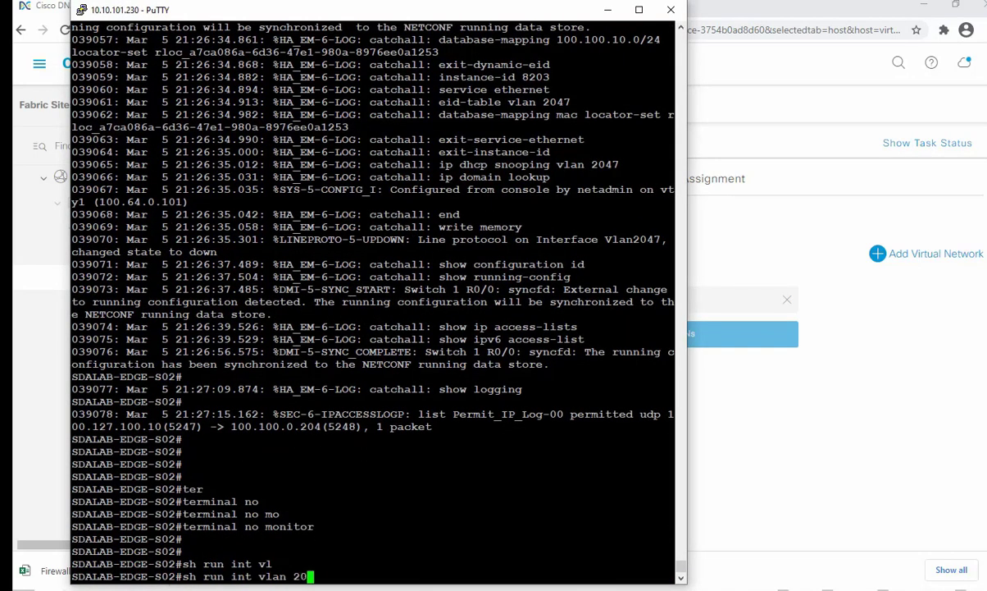
pyautogui.press('Return')
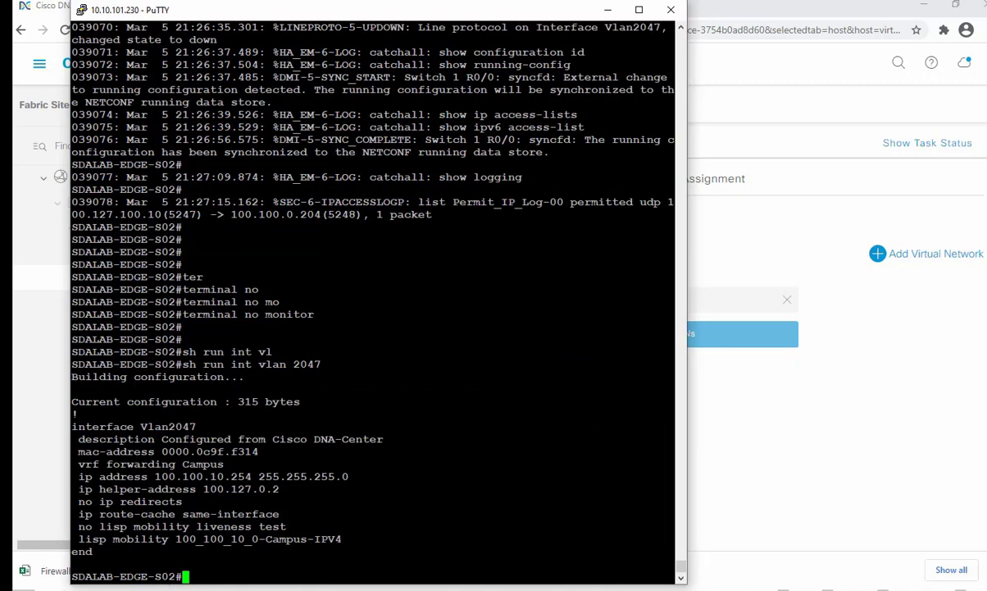
pyautogui.hotkey('alt', 'Tab')
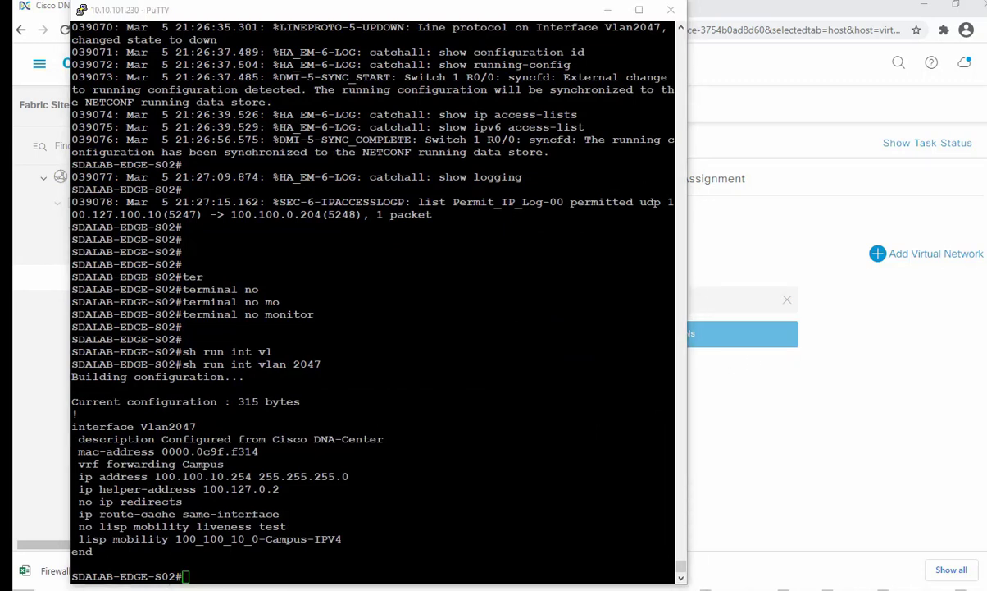
pyautogui.moveTo(197, 423)
pyautogui.mouseDown()
pyautogui.moveTo(73, 432)
pyautogui.moveTo(202, 411)
pyautogui.mouseUp()
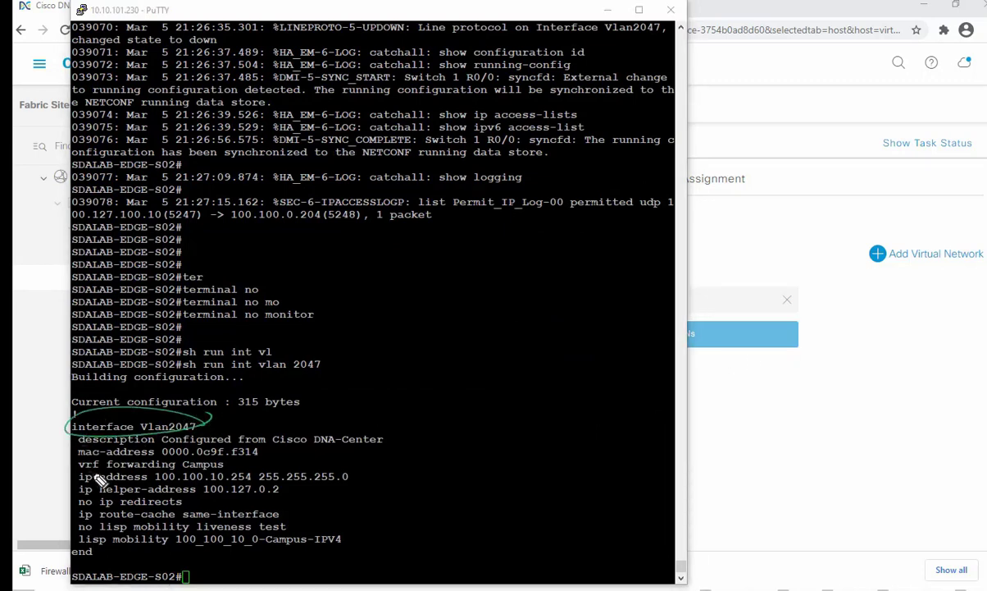
pyautogui.moveTo(196, 484); pyautogui.dragTo(359, 486)
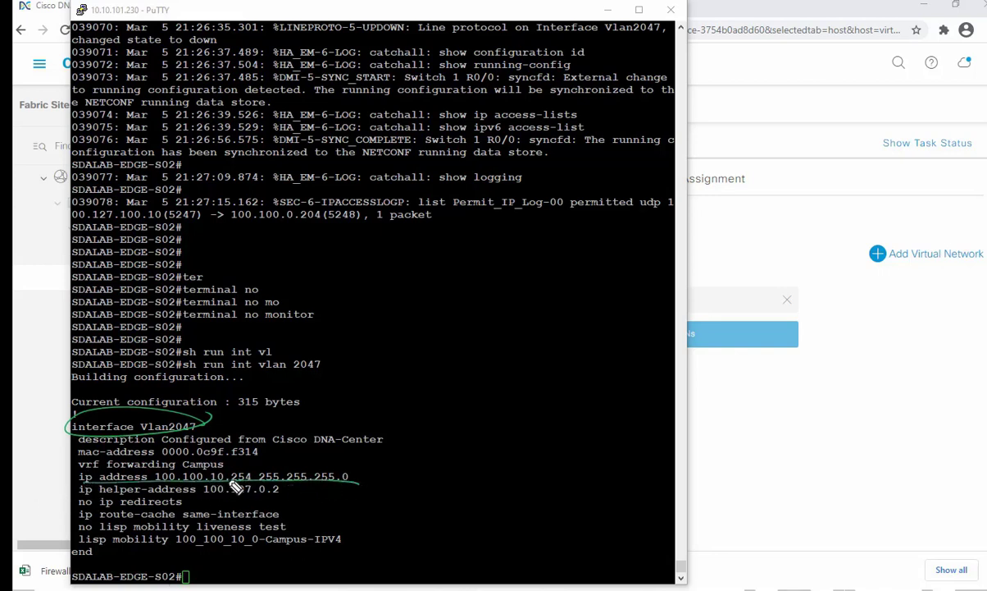
pyautogui.moveTo(202, 495); pyautogui.dragTo(280, 491)
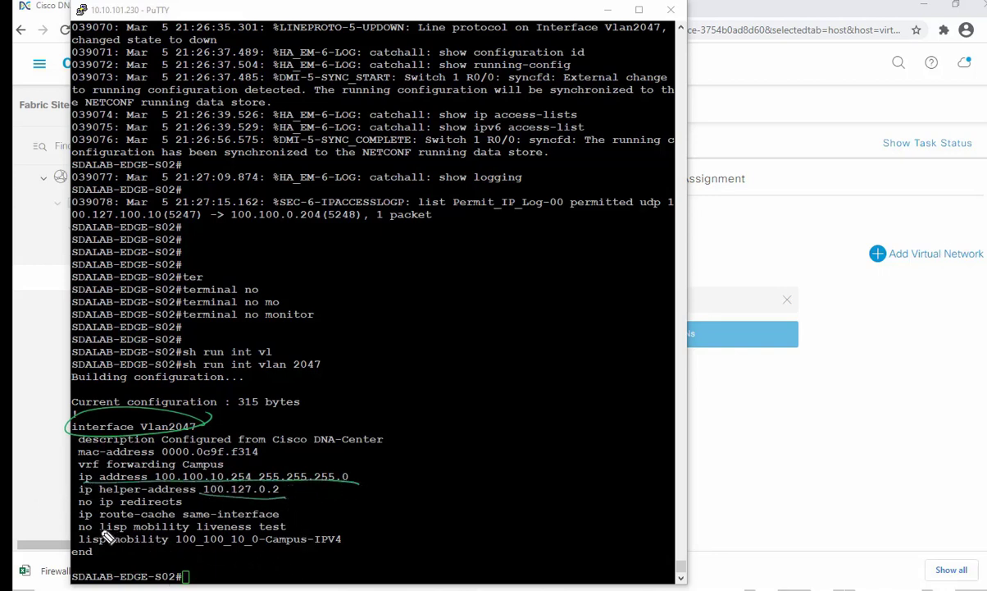
pyautogui.moveTo(407, 527); pyautogui.dragTo(306, 530)
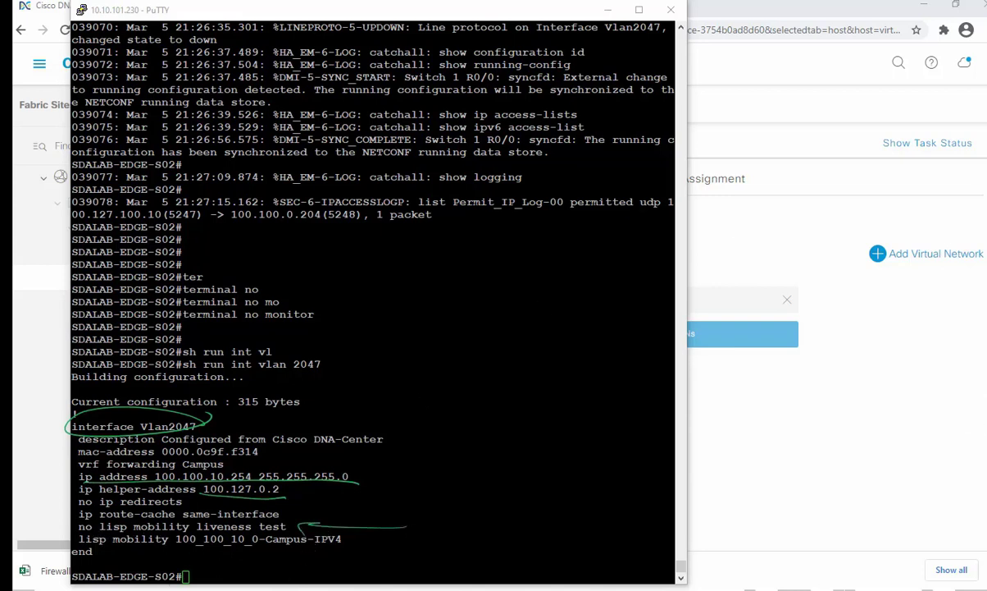
pyautogui.press('Escape')
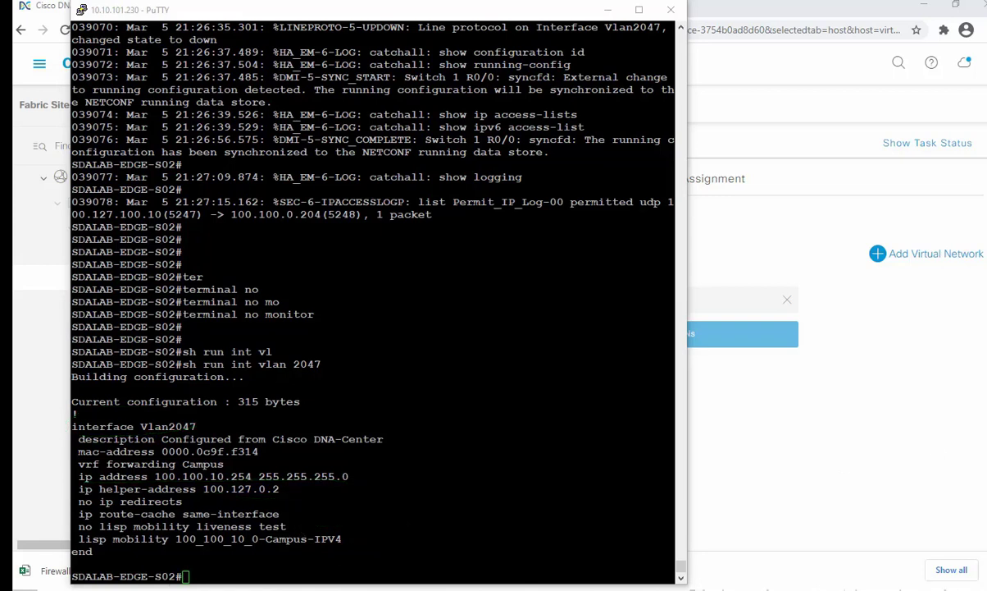
# List the brief IP interface status on SDALAB-EDGE-S02, excluding lines that match "un".
pyautogui.press('Return')
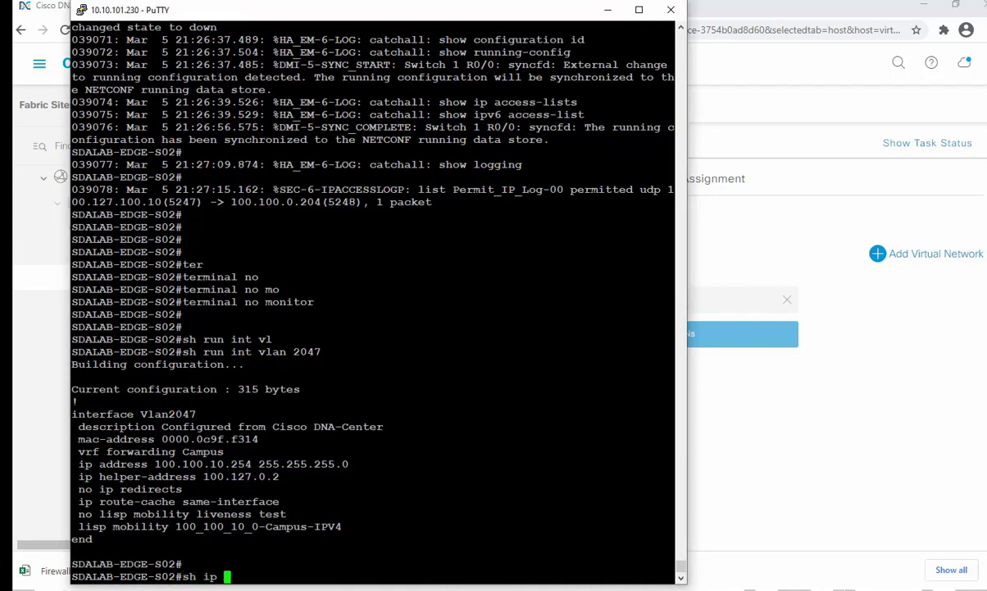
pyautogui.write('sh ip int brief | e')
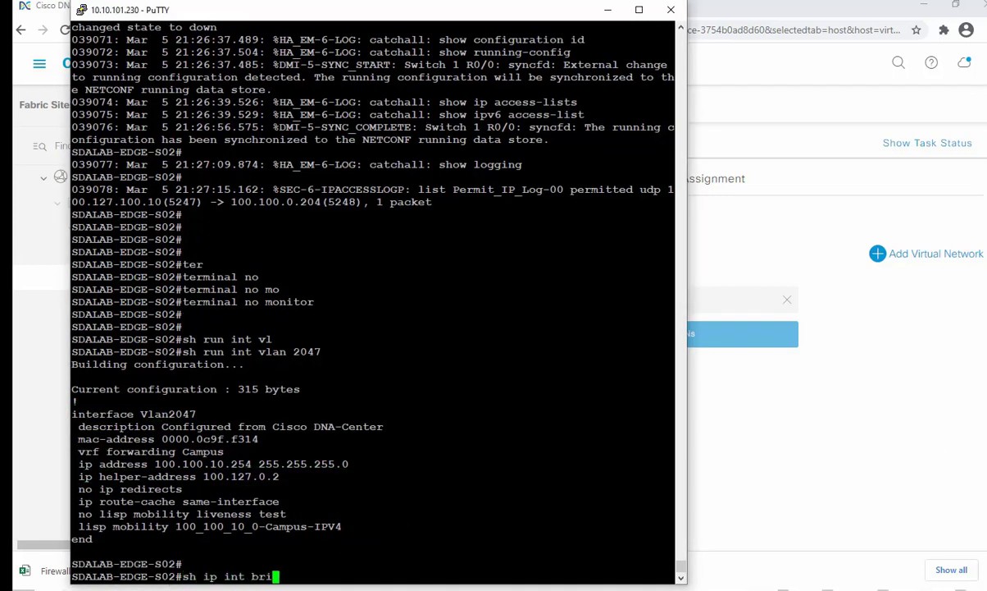
pyautogui.press('Tab')
pyautogui.write('| ex')
pyautogui.press('Tab')
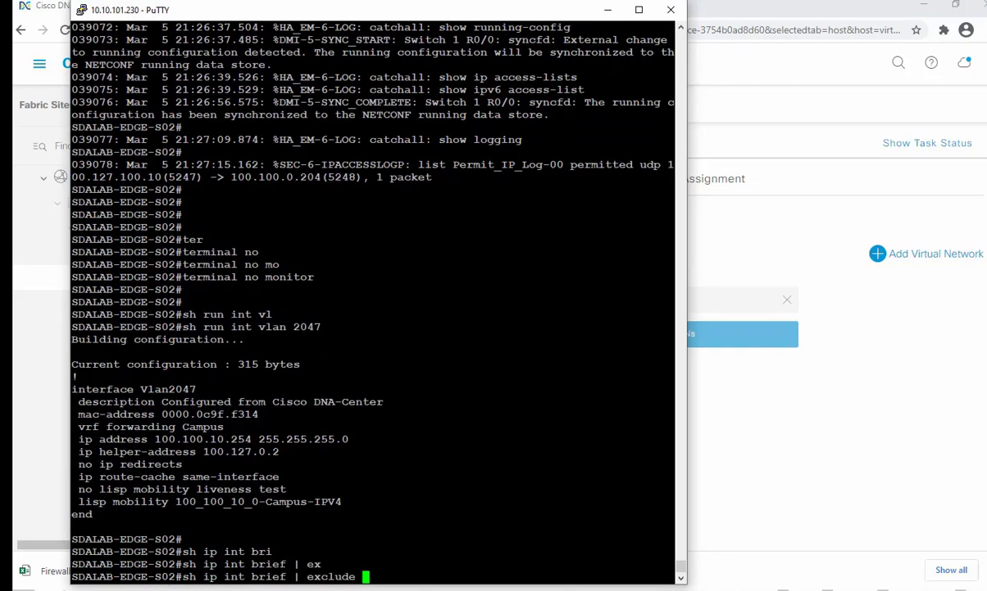
pyautogui.write('un')
pyautogui.press('Return')
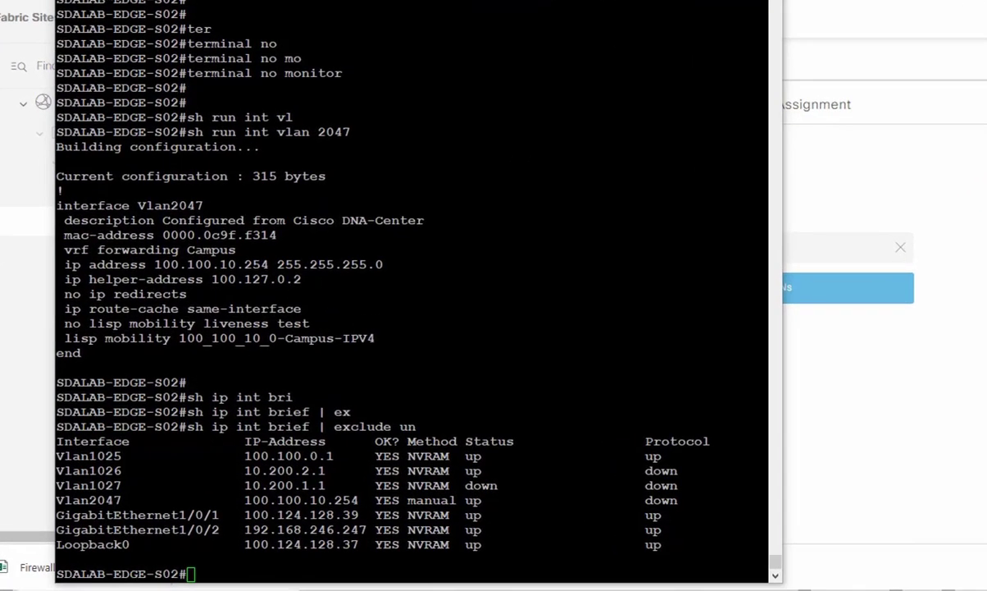
pyautogui.moveTo(57, 510)
pyautogui.mouseDown()
pyautogui.moveTo(536, 515)
pyautogui.moveTo(648, 492)
pyautogui.moveTo(699, 520)
pyautogui.moveTo(687, 502)
pyautogui.mouseUp()
pyautogui.moveTo(716, 558); pyautogui.dragTo(686, 524)
pyautogui.moveTo(685, 525); pyautogui.dragTo(687, 541)
pyautogui.moveTo(685, 525); pyautogui.dragTo(704, 533)
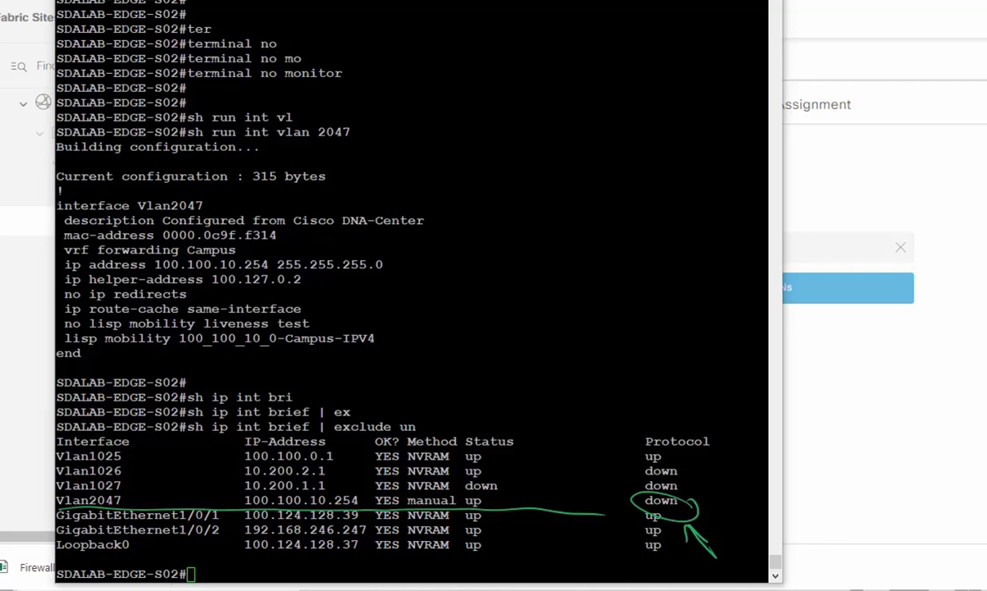
pyautogui.press('Escape')
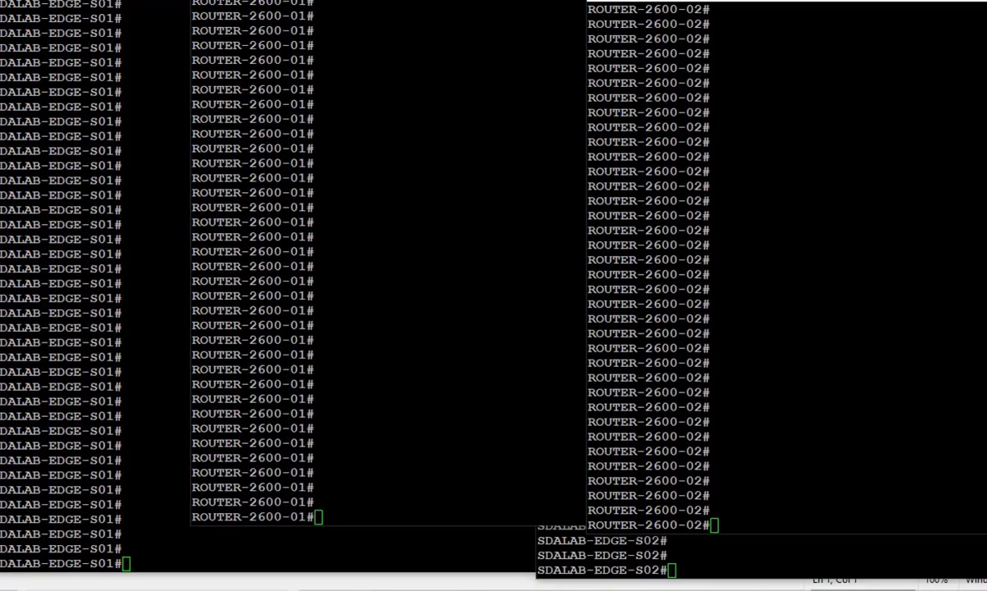
# Point out the ROUTER-2600-01 session and its edge switch SDALAB-EDGE-S01 with temporary arrows and underlines, and clear the marks.
pyautogui.moveTo(404, 517)
pyautogui.mouseDown()
pyautogui.moveTo(342, 461)
pyautogui.moveTo(336, 480)
pyautogui.mouseUp()
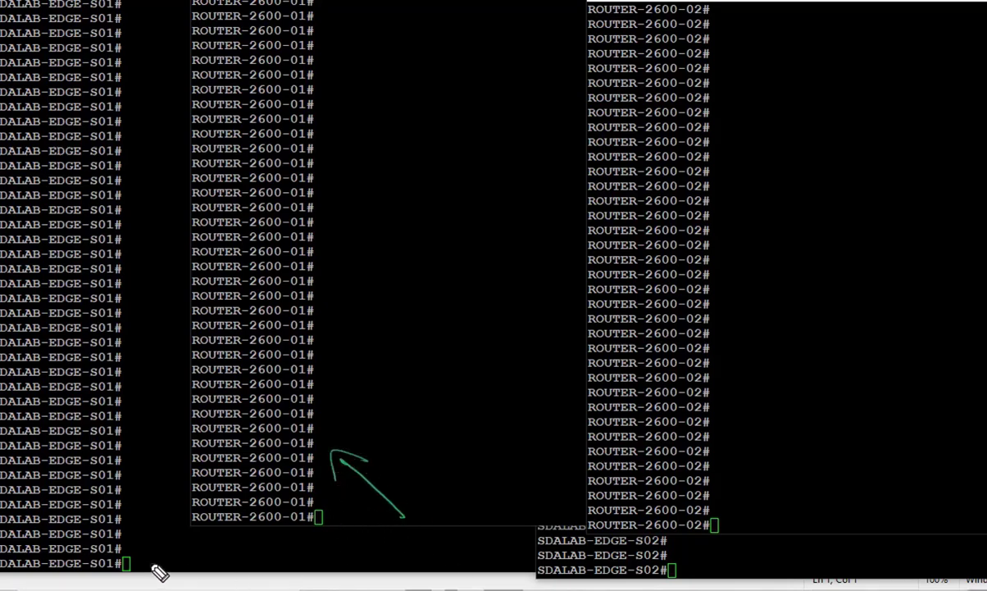
pyautogui.moveTo(178, 494)
pyautogui.mouseDown()
pyautogui.moveTo(160, 542)
pyautogui.moveTo(133, 541)
pyautogui.mouseUp()
pyautogui.moveTo(314, 492); pyautogui.dragTo(191, 492)
pyautogui.moveTo(3, 540); pyautogui.dragTo(115, 538)
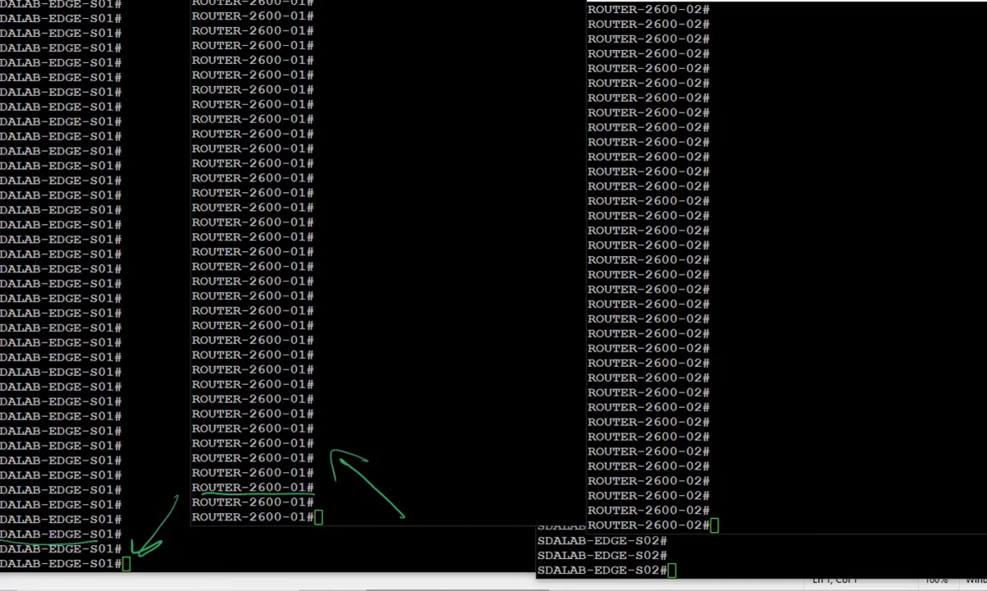
pyautogui.press('Escape')
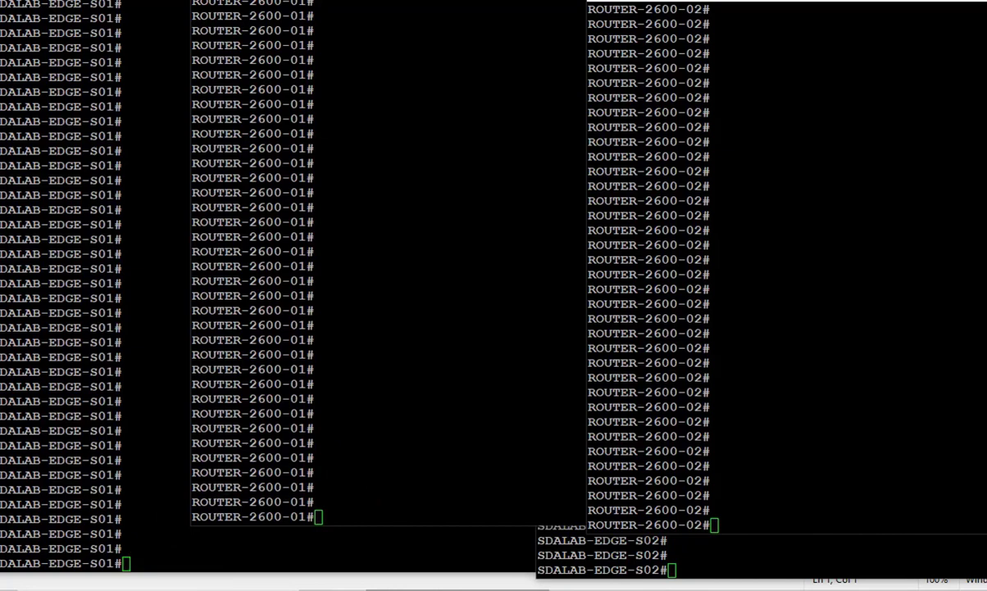
# List the brief IP interface status on ROUTER-2600-01 and mark the FastEthernet0/0 name, IP address and status.
pyautogui.click(380, 501)
pyautogui.write('sh ip int bri')
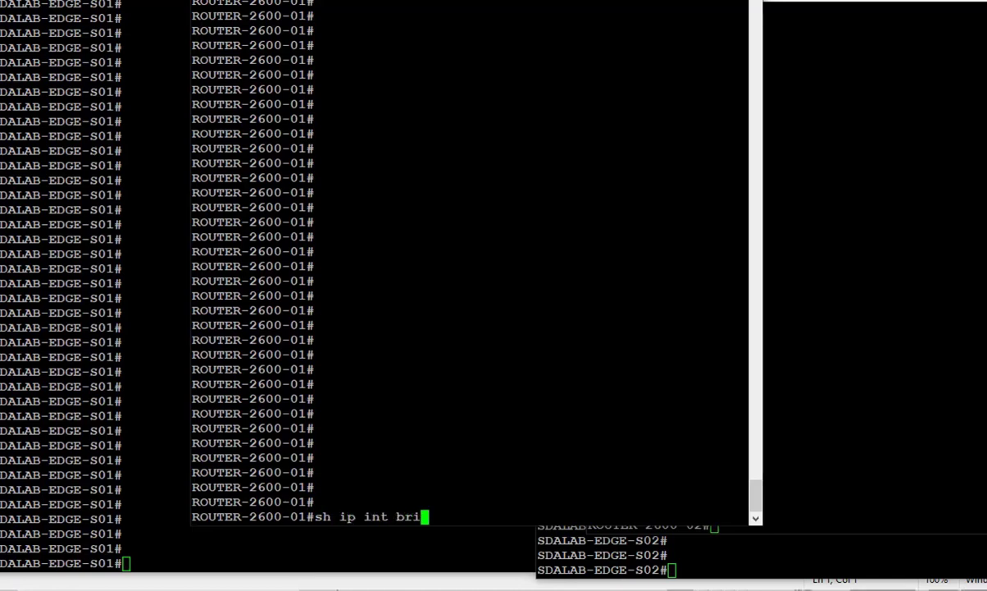
pyautogui.press('Return')
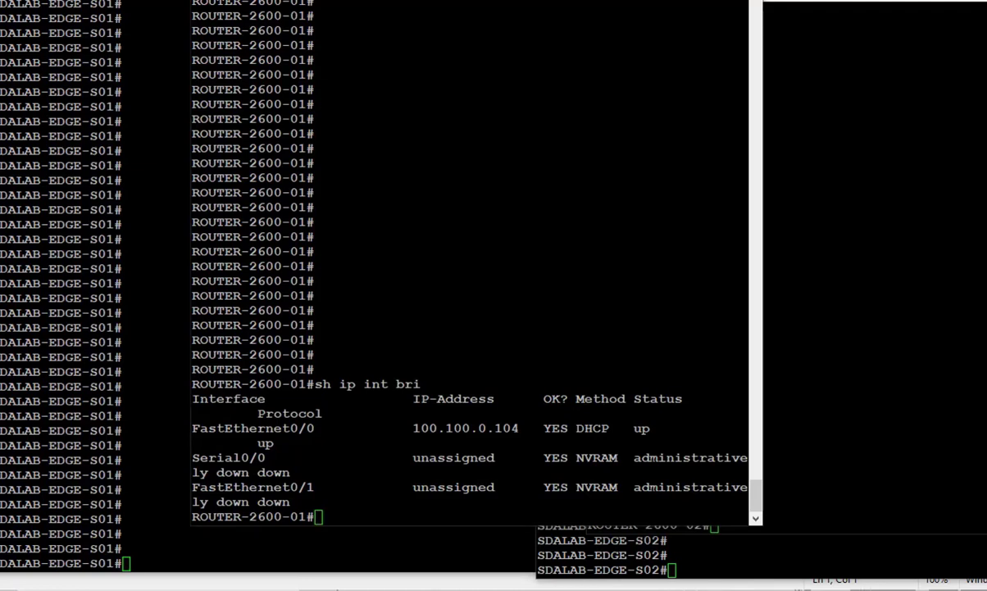
pyautogui.moveTo(535, 443); pyautogui.dragTo(405, 439)
pyautogui.moveTo(191, 439); pyautogui.dragTo(318, 438)
pyautogui.moveTo(656, 418)
pyautogui.mouseDown()
pyautogui.moveTo(670, 436)
pyautogui.moveTo(686, 423)
pyautogui.mouseUp()
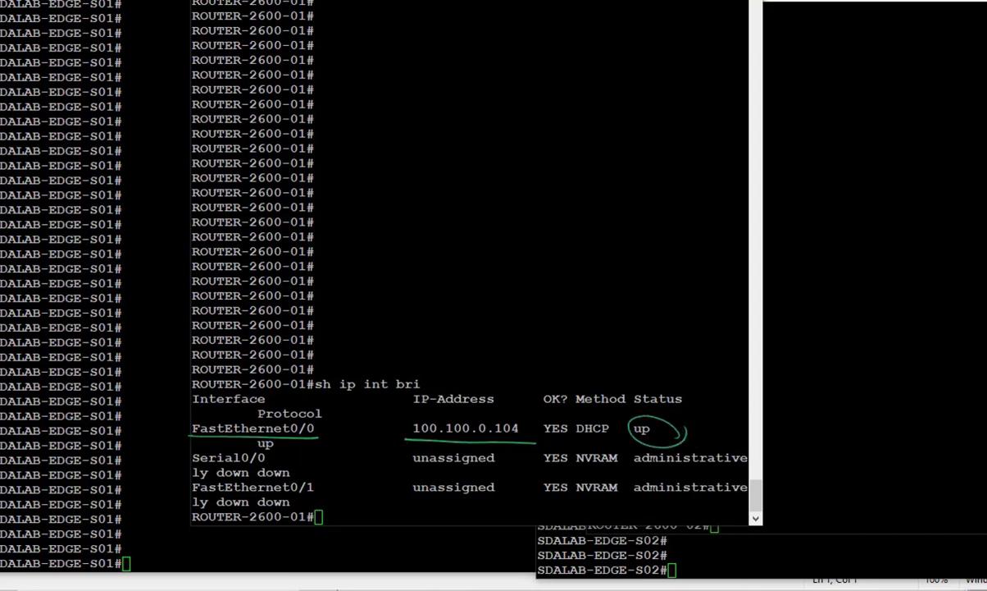
# Ping 8.8.8.8 from ROUTER-2600-01 and clear the on-screen marks.
pyautogui.press('Return')
pyautogui.write('ping 8.8.8.8')
pyautogui.press('Return')
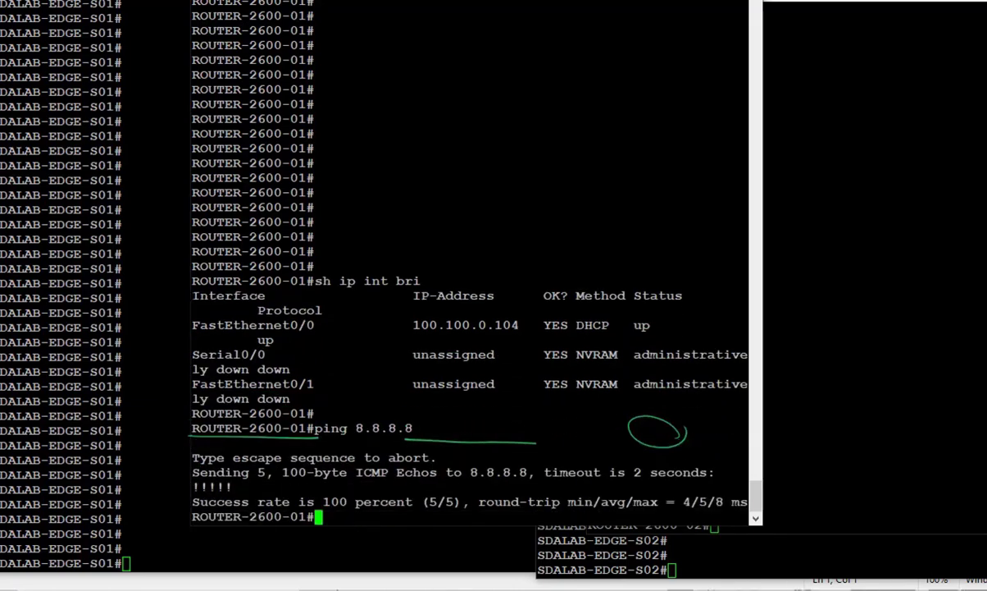
pyautogui.press('Escape')
# Show the authentication session details of interface GigabitEthernet 1/0/37 on SDALAB-EDGE-S01.
pyautogui.click(127, 563)
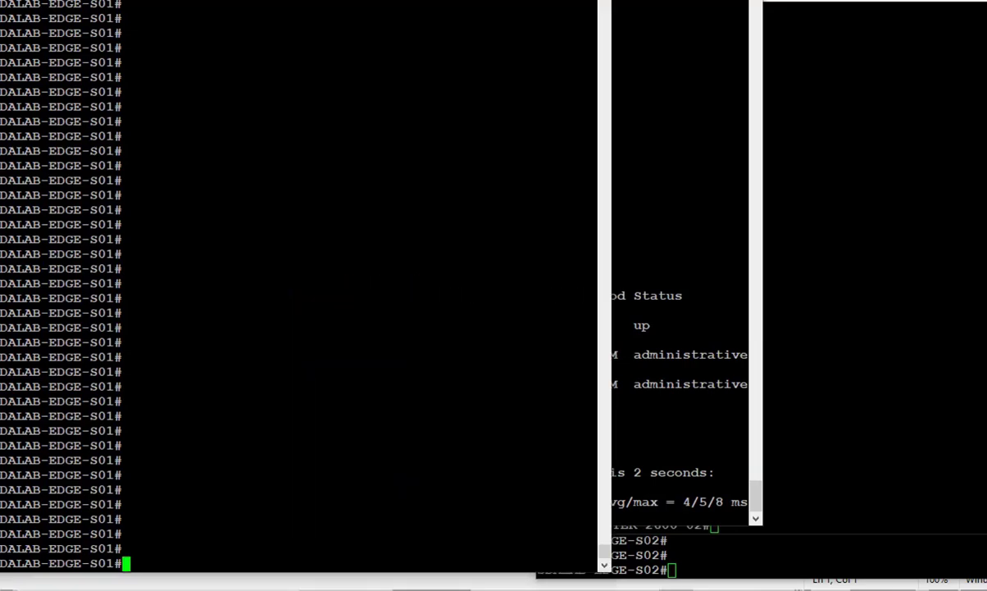
pyautogui.write('sh auth')
pyautogui.press('Tab')
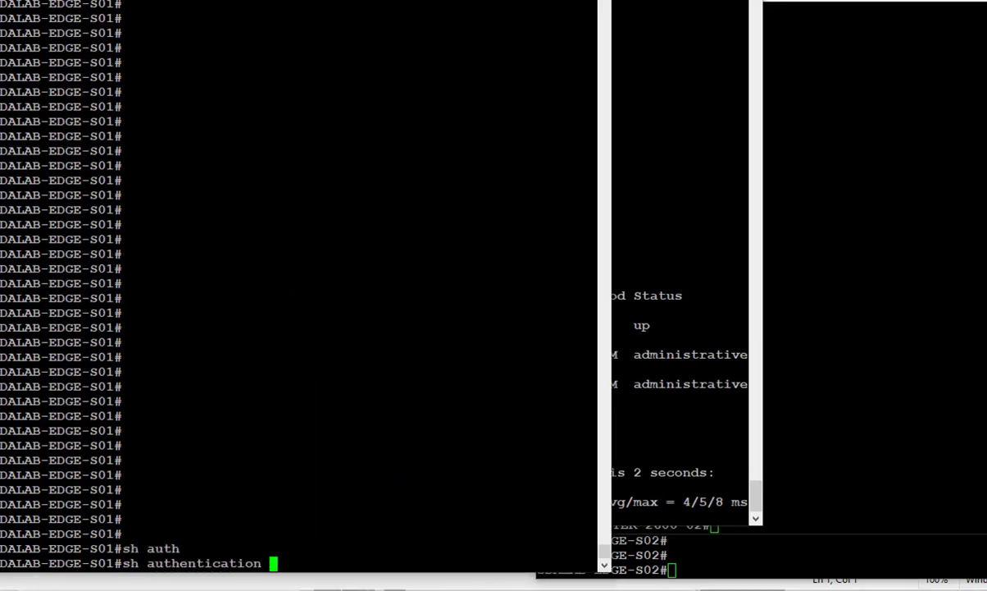
pyautogui.write('se')
pyautogui.press('Tab')
pyautogui.write('int')
pyautogui.press('Tab')
pyautogui.write('g')
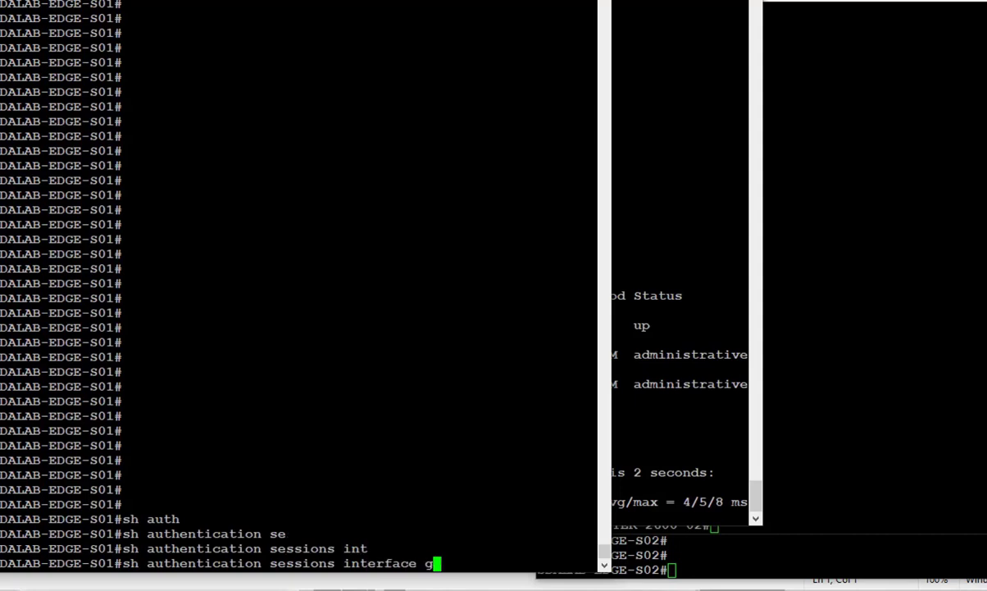
pyautogui.write('i')
pyautogui.press('Tab')
pyautogui.write('1/0/')
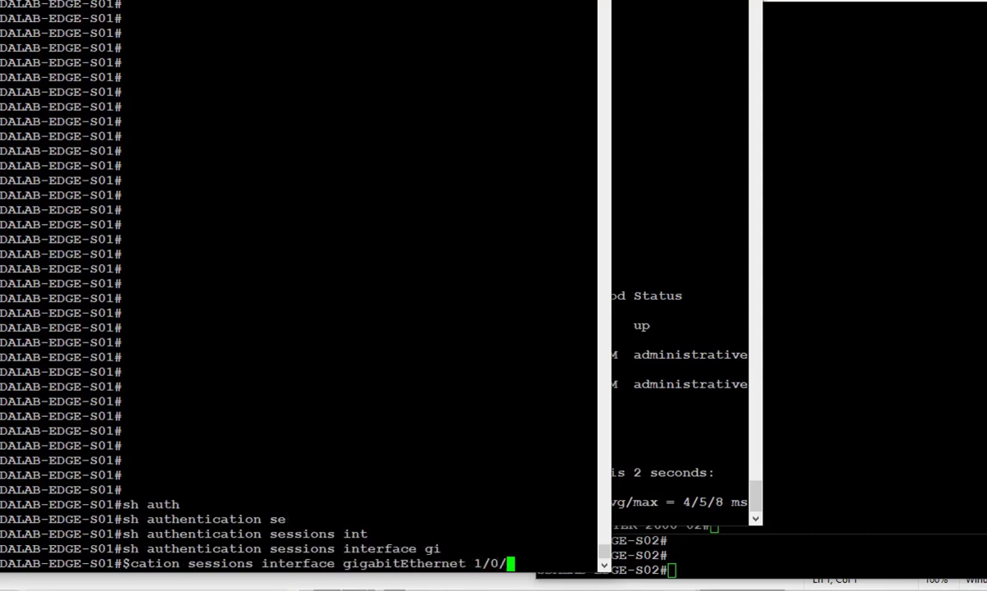
pyautogui.write('37 de')
pyautogui.press('Tab')
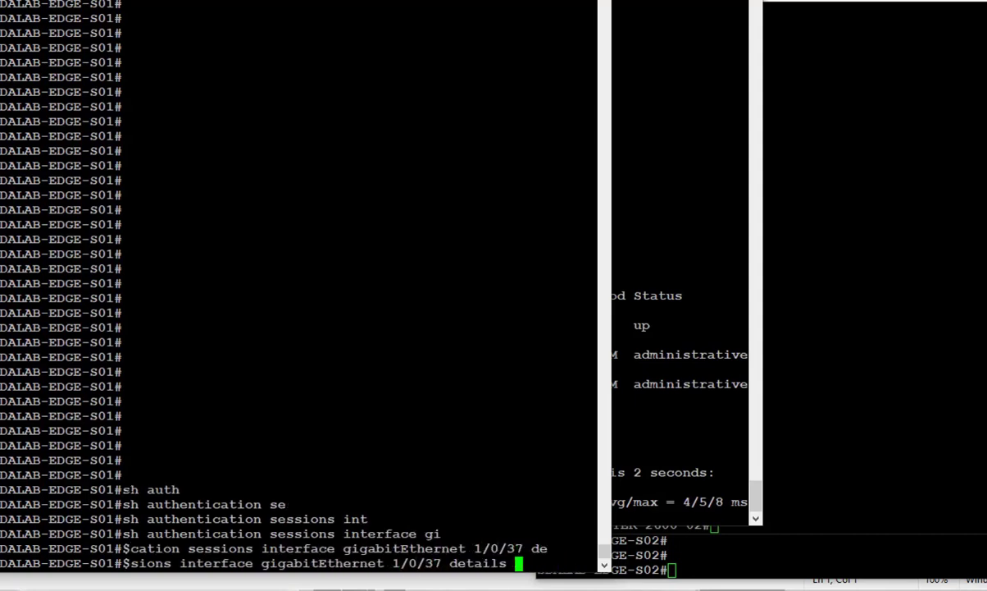
pyautogui.press('Return')
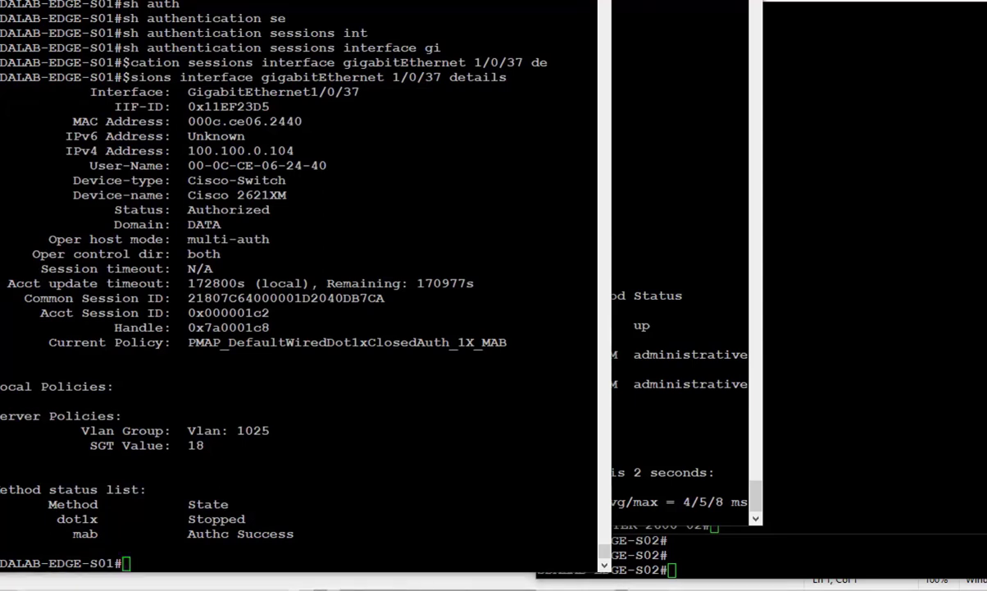
# Mark the method status list, VLAN group, SGT value, MAC address and domain in the SDALAB-EDGE-S01 session details.
pyautogui.moveTo(48, 510); pyautogui.dragTo(238, 514)
pyautogui.moveTo(57, 528); pyautogui.dragTo(256, 523)
pyautogui.moveTo(82, 527); pyautogui.dragTo(100, 530)
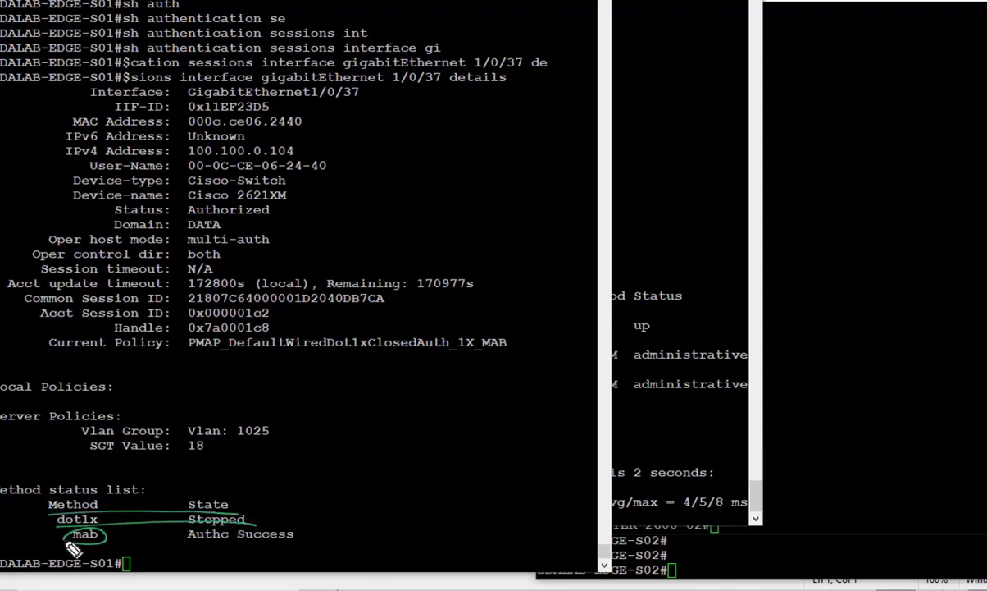
pyautogui.moveTo(166, 539); pyautogui.dragTo(313, 553)
pyautogui.moveTo(1, 421)
pyautogui.mouseDown()
pyautogui.moveTo(121, 418)
pyautogui.moveTo(93, 437)
pyautogui.moveTo(171, 436)
pyautogui.mouseUp()
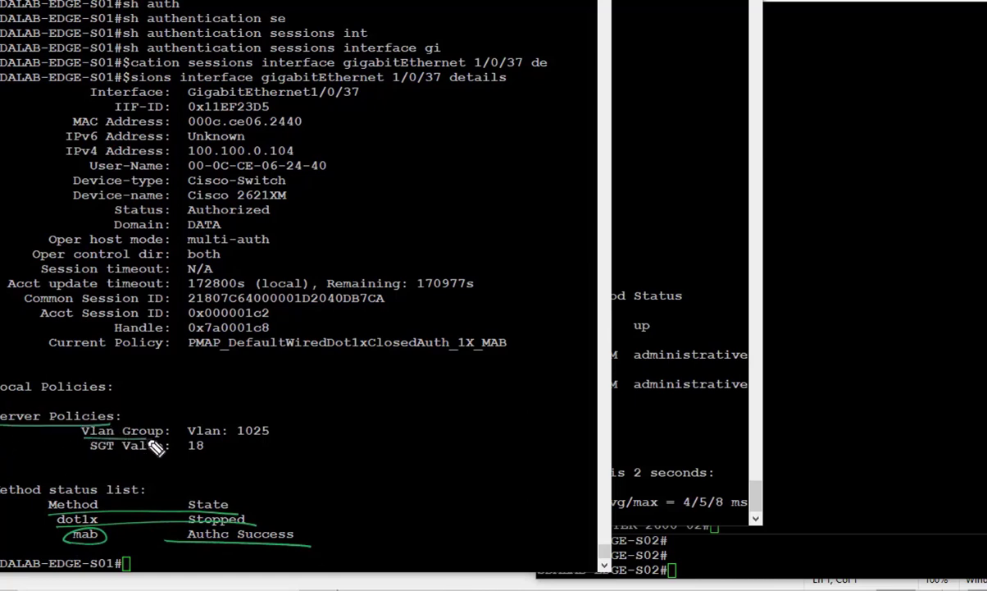
pyautogui.moveTo(261, 428); pyautogui.dragTo(66, 463)
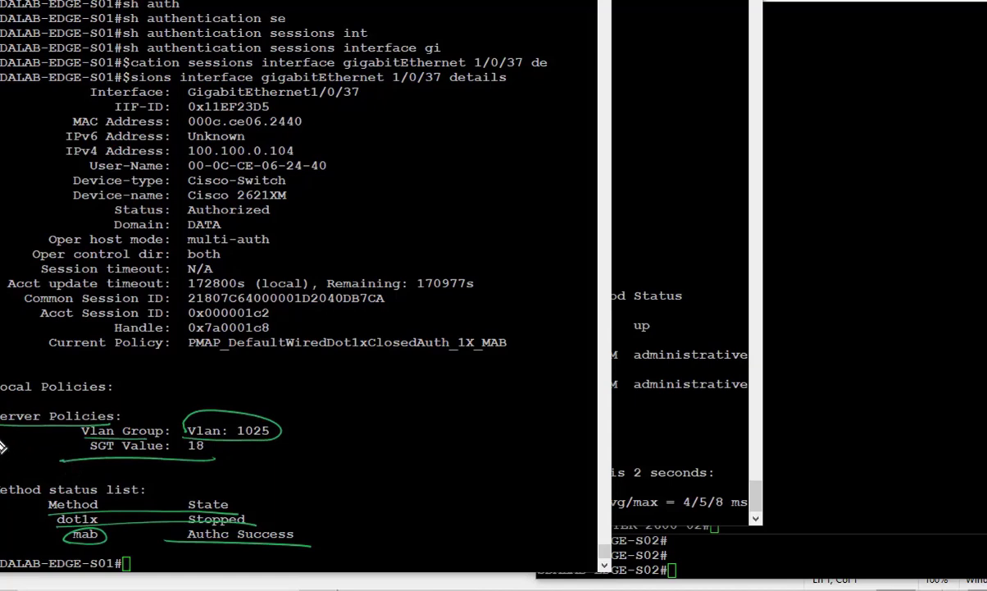
pyautogui.moveTo(69, 121); pyautogui.dragTo(18, 124)
pyautogui.moveTo(229, 218)
pyautogui.mouseDown()
pyautogui.moveTo(201, 233)
pyautogui.moveTo(233, 213)
pyautogui.mouseUp()
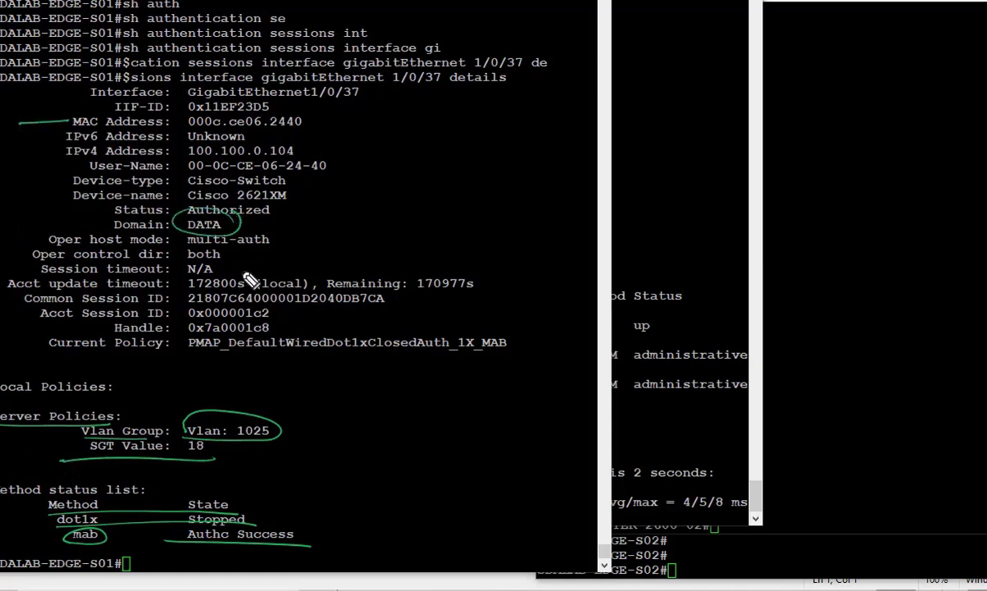
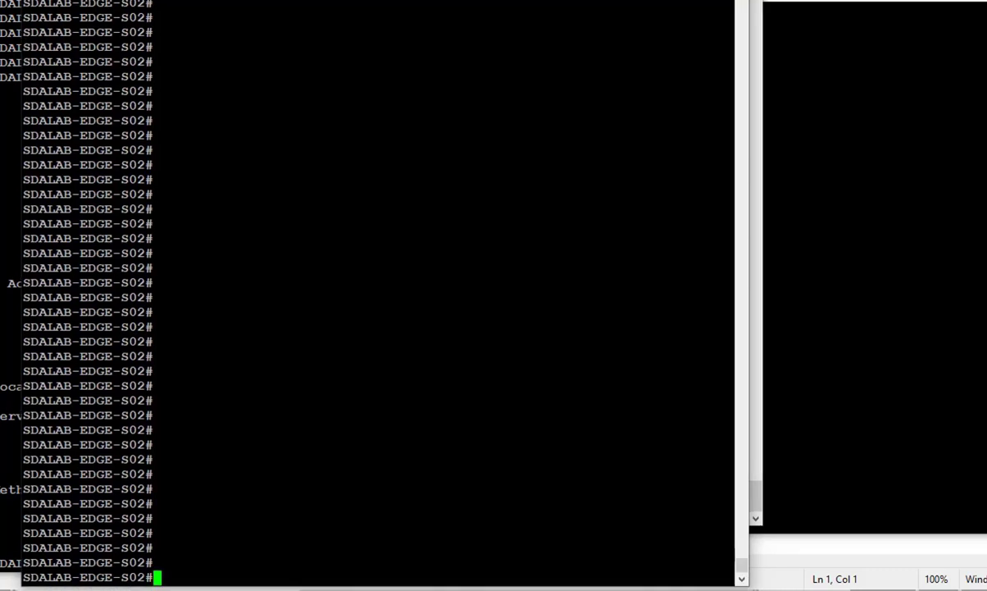
# Bring up the ROUTER-2600-02 session, point out its connection to SDALAB-EDGE-S02 with a temporary arrow and underlines, and clear the marks.
pyautogui.click(874, 267)
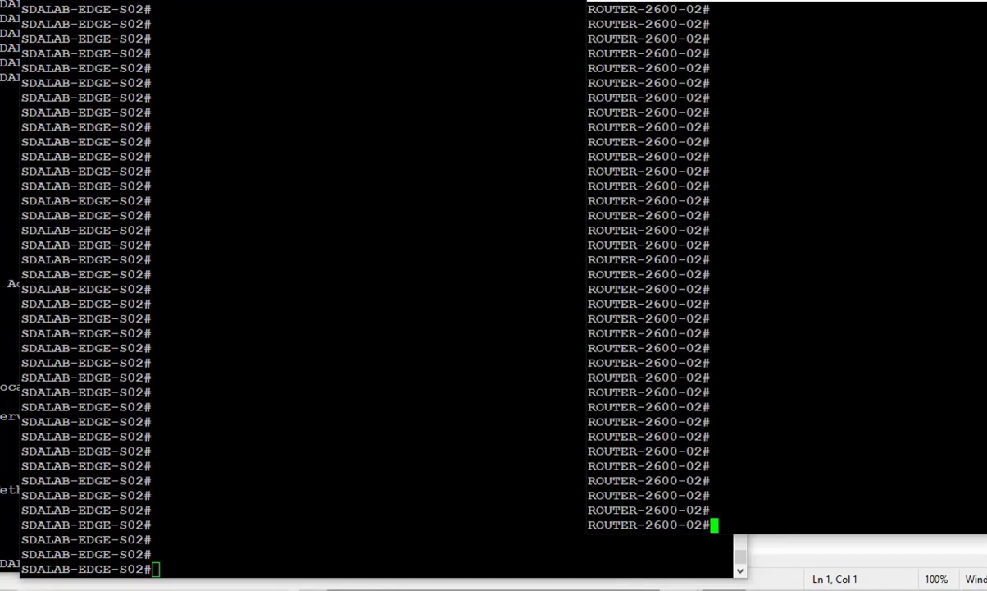
pyautogui.hotkey('alt', 'Tab')
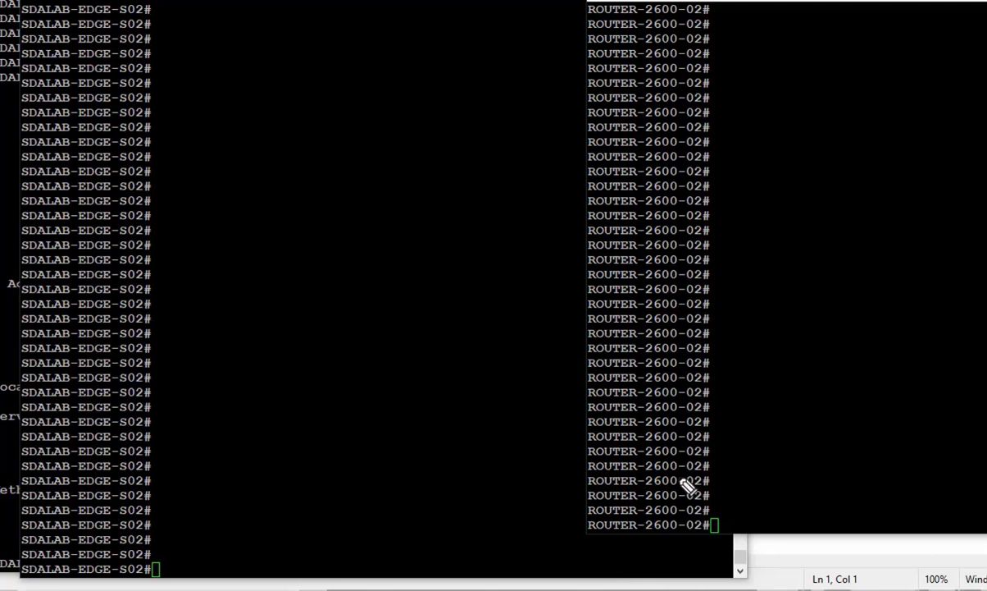
pyautogui.moveTo(708, 518); pyautogui.dragTo(603, 515)
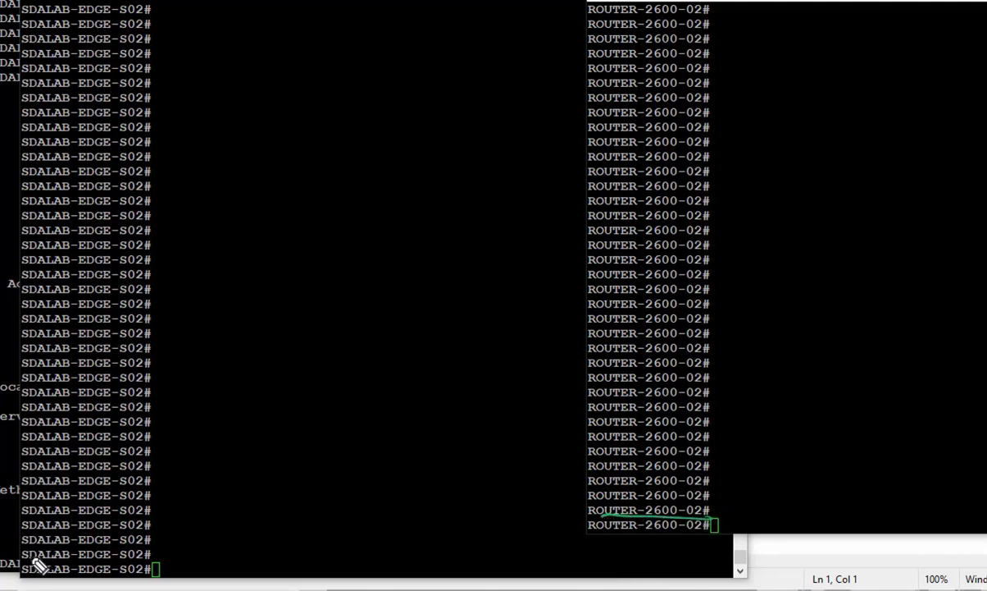
pyautogui.moveTo(710, 521)
pyautogui.mouseDown()
pyautogui.moveTo(183, 538)
pyautogui.moveTo(197, 541)
pyautogui.mouseUp()
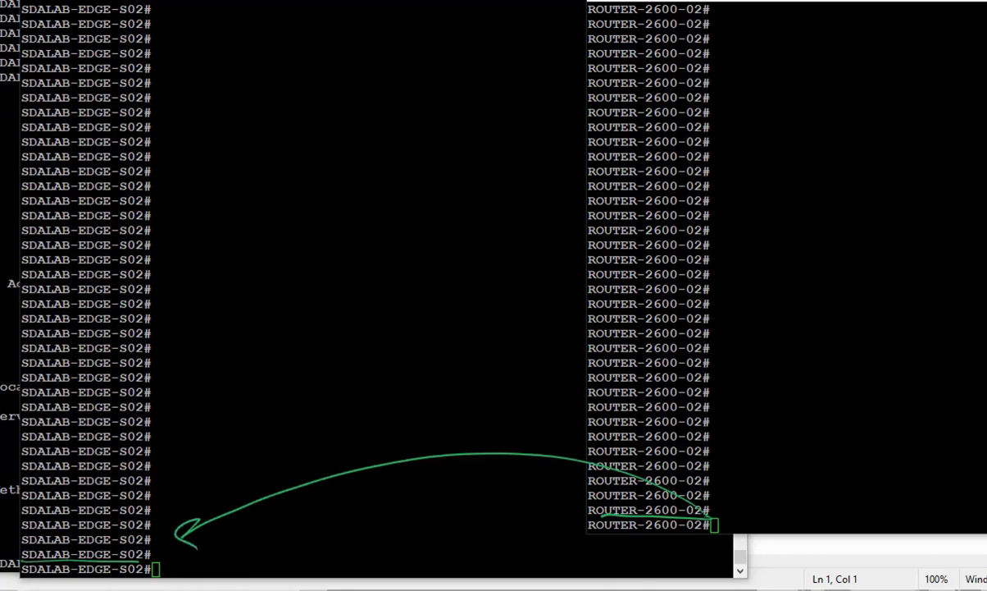
pyautogui.press('Escape')
# List the brief IP interface status on ROUTER-2600-02 and temporarily underline the FastEthernet0/0 name and IP address.
pyautogui.click(715, 524)
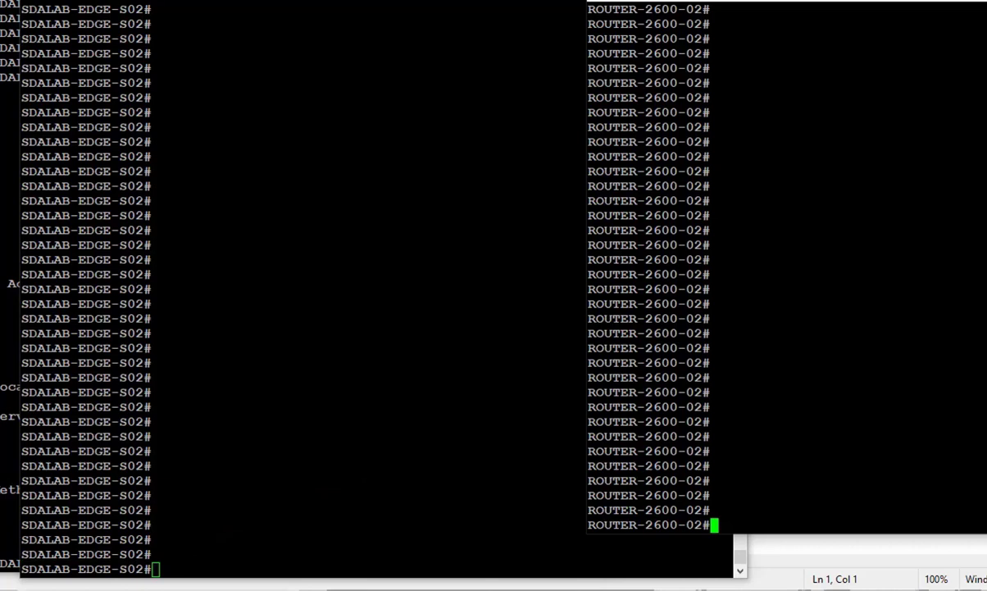
pyautogui.write('sh ip int bri')
pyautogui.press('Tab')
pyautogui.press('Return')
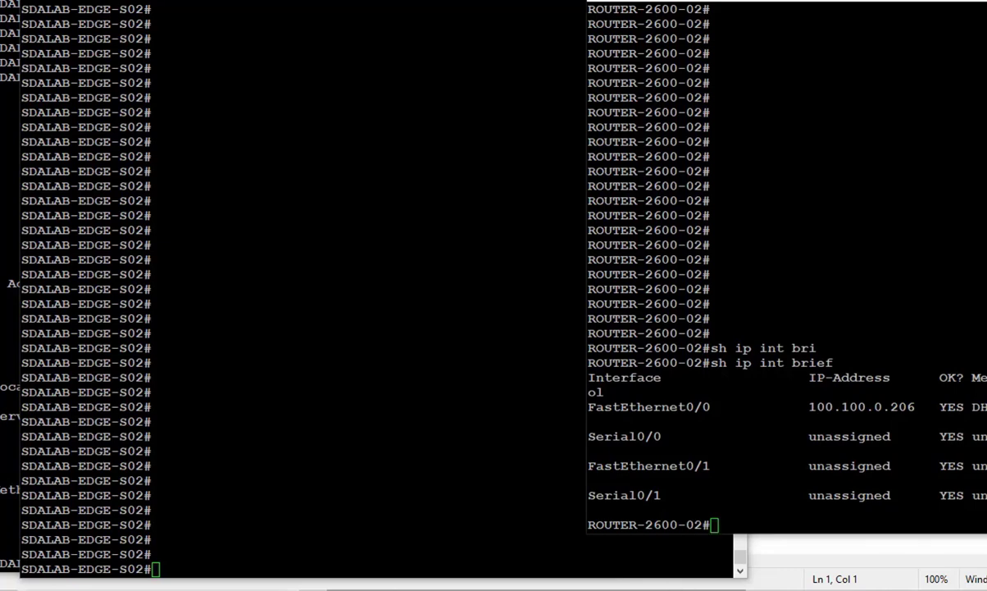
pyautogui.moveTo(719, 419); pyautogui.dragTo(645, 418)
pyautogui.moveTo(922, 418); pyautogui.dragTo(812, 420)
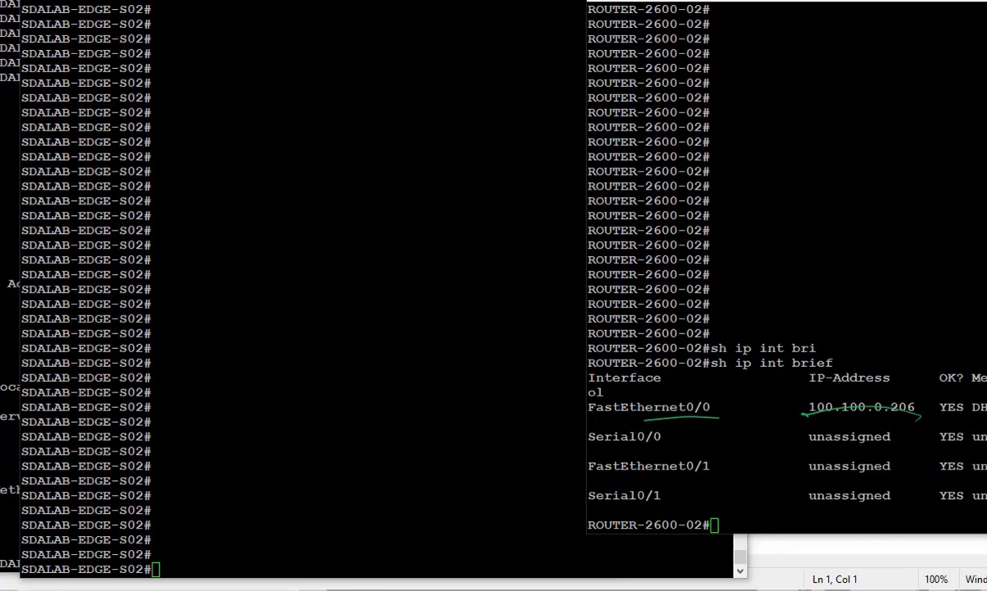
pyautogui.press('Escape')
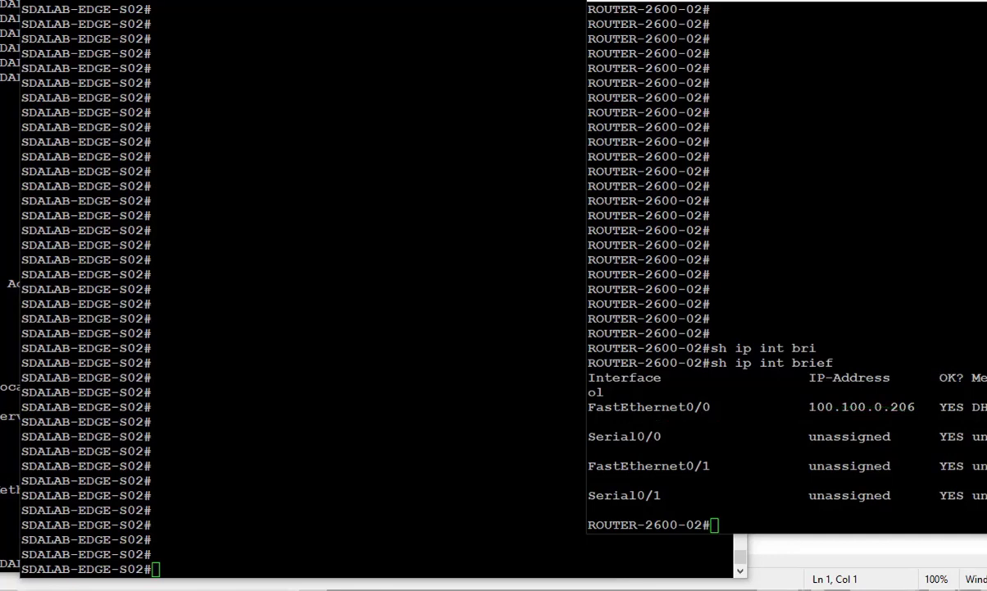
# Ping 8.8.8.8 from ROUTER-2600-02.
pyautogui.press('Return')
pyautogui.write('ping 8.8.8.8')
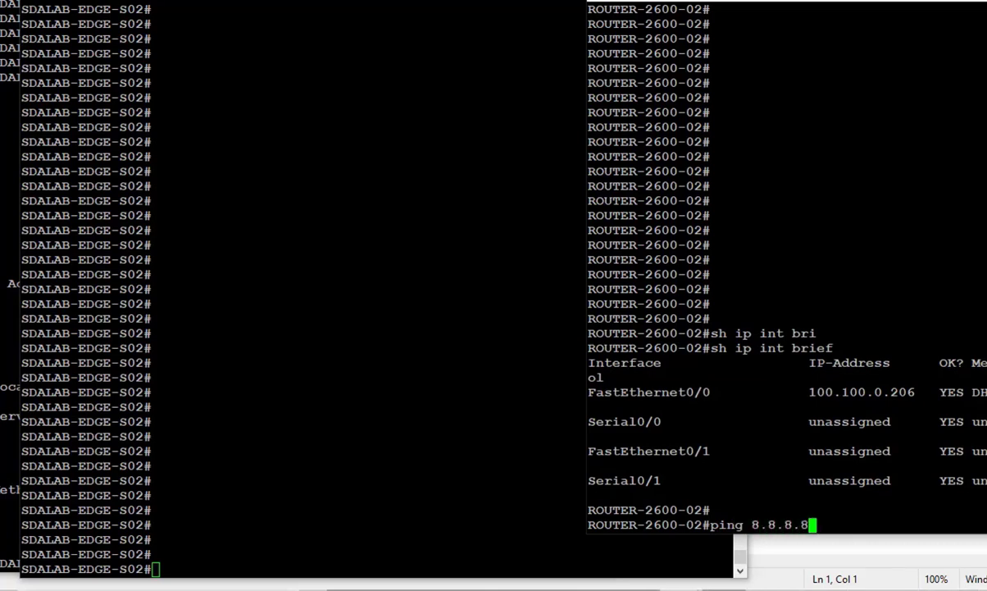
pyautogui.press('Return')
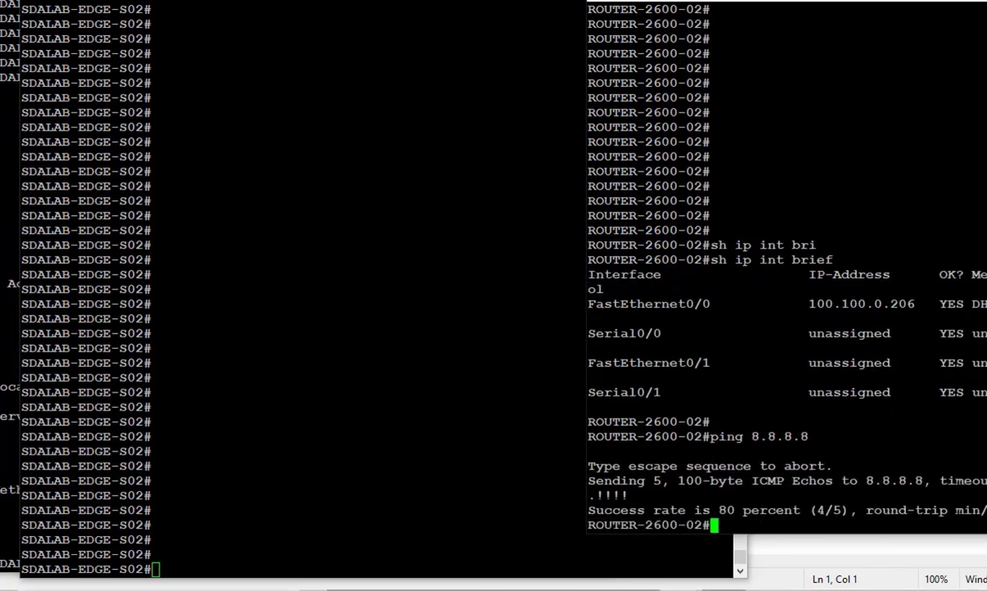
# Show the authentication session details of interface GigabitEthernet 1/0/37 on SDALAB-EDGE-S02.
pyautogui.click(155, 568)
pyautogui.write('sh authr')
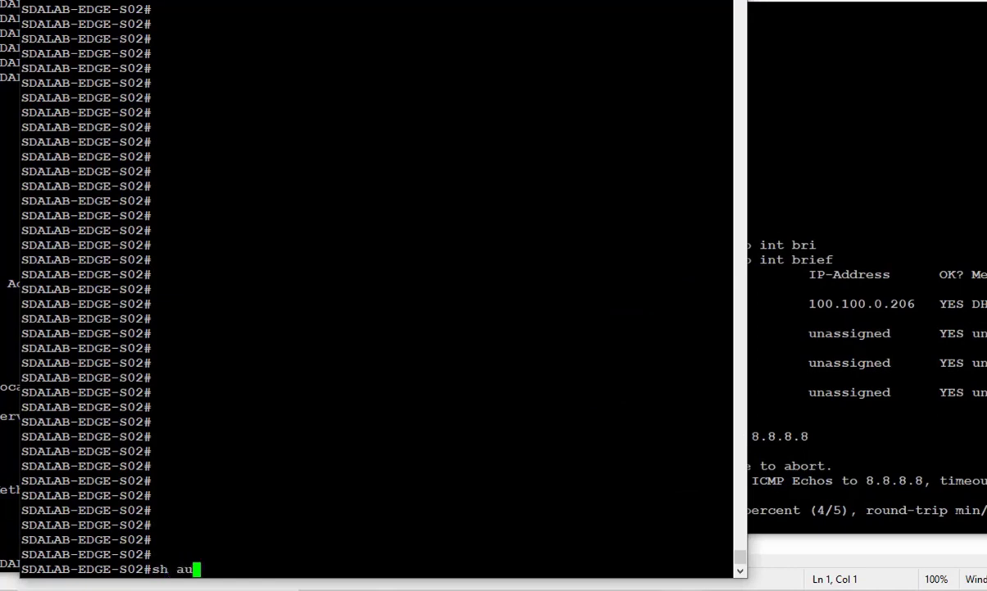
pyautogui.press('Tab')
pyautogui.press('BackSpace')
pyautogui.write('e')
pyautogui.press('Tab')
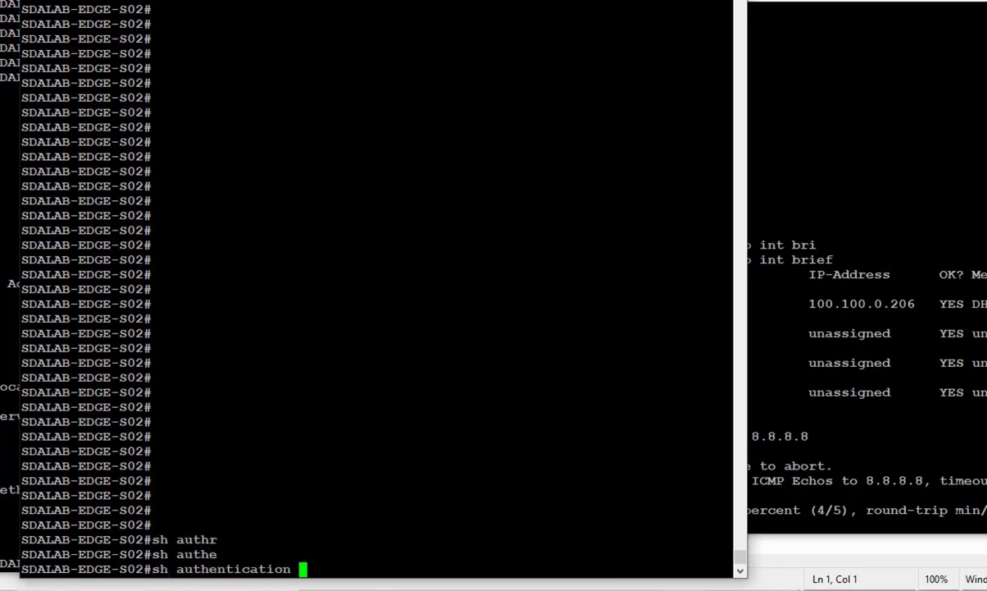
pyautogui.write('i')
pyautogui.press('BackSpace')
pyautogui.write('se')
pyautogui.press('Tab')
pyautogui.write('int')
pyautogui.press('Tab')
pyautogui.write('gi')
pyautogui.press('Tab')
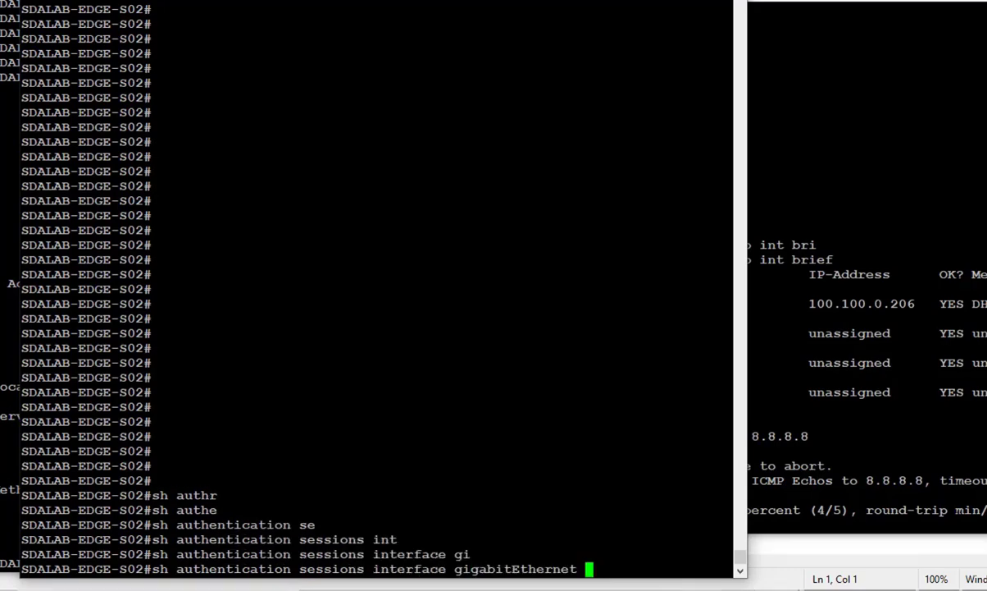
pyautogui.write('1/0/37 de')
pyautogui.press('Tab')
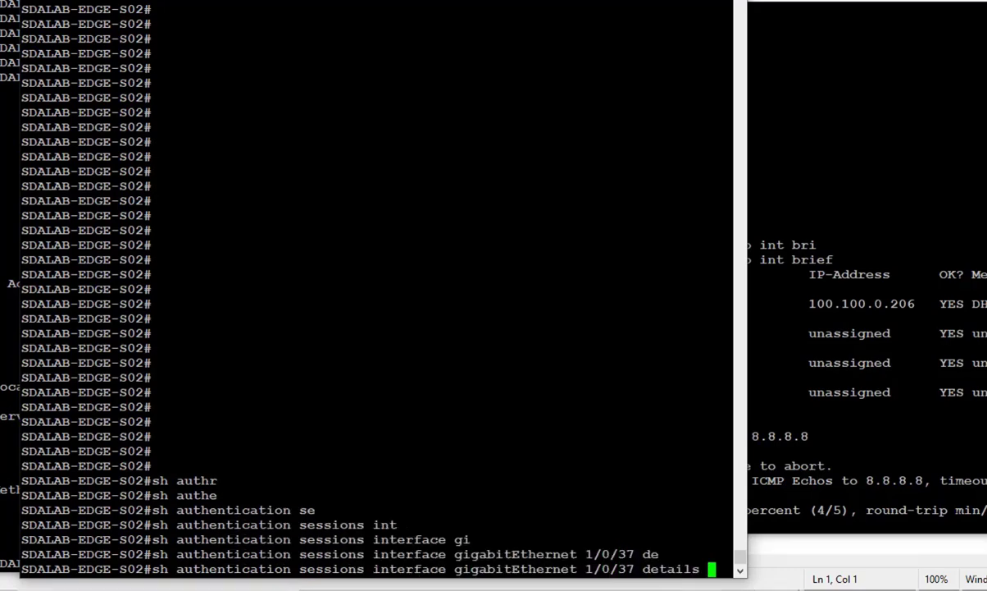
pyautogui.press('Return')
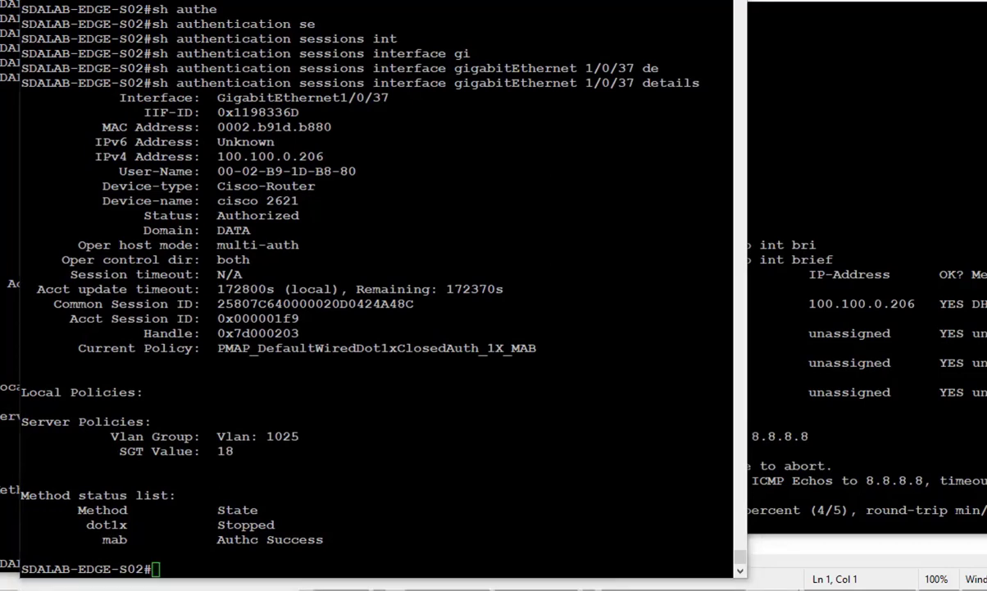
# Mark the dot1x and mab states, the VLAN group and the SGT value in the SDALAB-EDGE-S02 session details.
pyautogui.moveTo(96, 558); pyautogui.dragTo(323, 560)
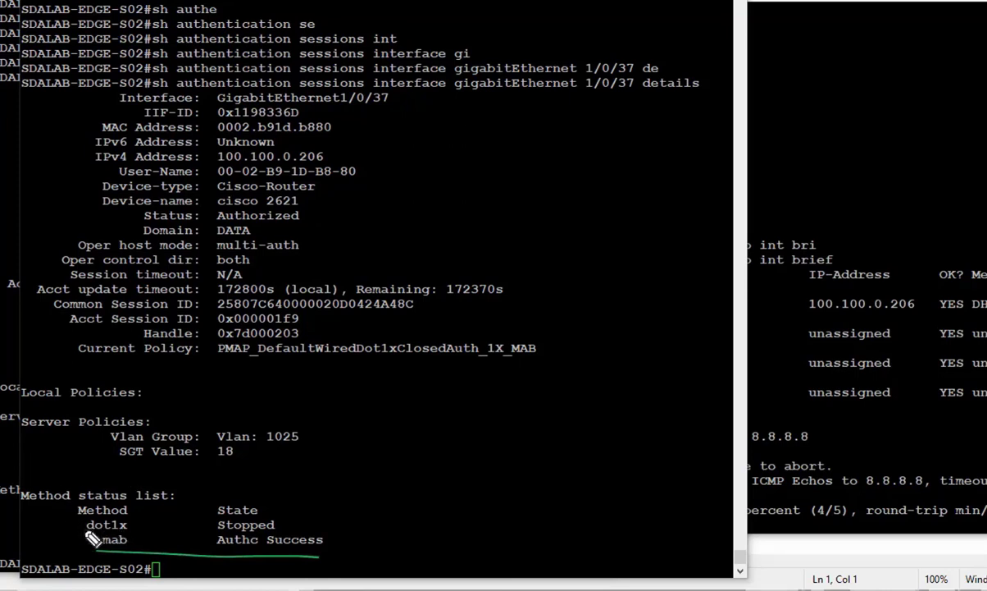
pyautogui.moveTo(86, 532); pyautogui.dragTo(230, 542)
pyautogui.moveTo(112, 461)
pyautogui.mouseDown()
pyautogui.moveTo(266, 418)
pyautogui.moveTo(279, 447)
pyautogui.mouseUp()
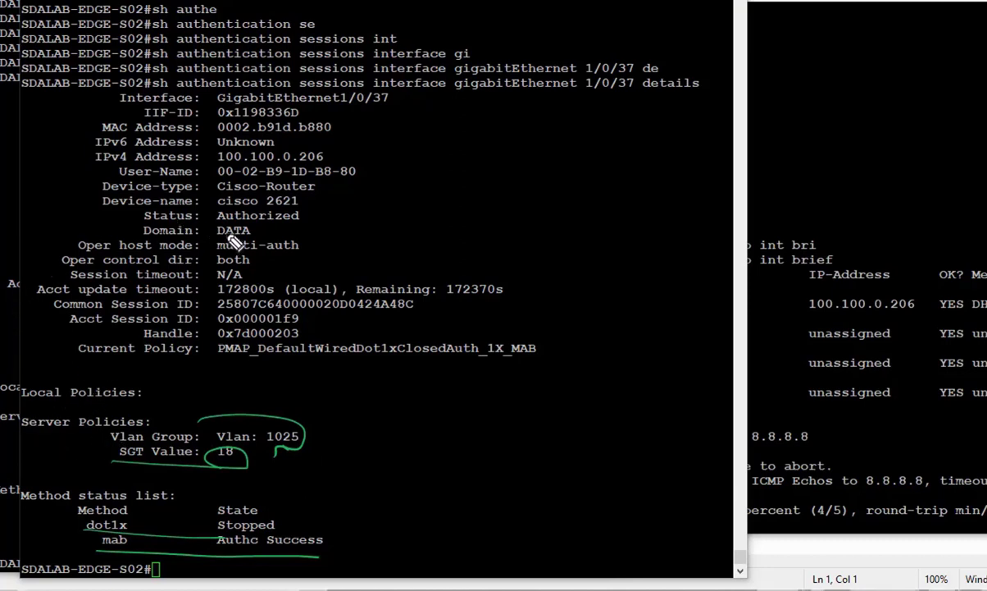
# Circle the DATA domain, add a line by the MAC address and an arrow toward the session details, and erase all marks.
pyautogui.moveTo(93, 128); pyautogui.dragTo(38, 124)
pyautogui.moveTo(270, 244); pyautogui.dragTo(265, 244)
pyautogui.moveTo(453, 441)
pyautogui.mouseDown()
pyautogui.moveTo(353, 329)
pyautogui.moveTo(339, 364)
pyautogui.mouseUp()
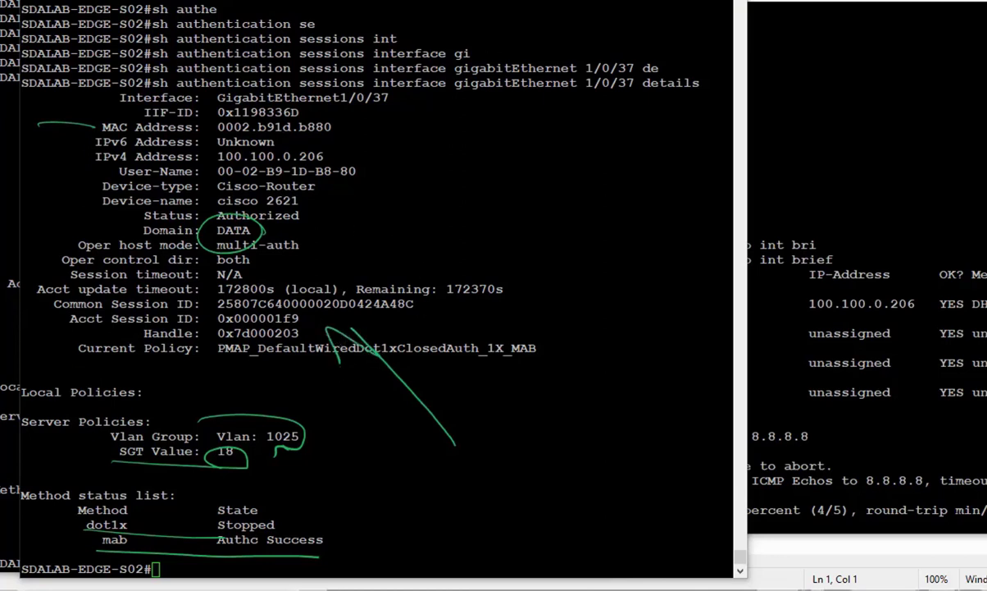
pyautogui.press('e')
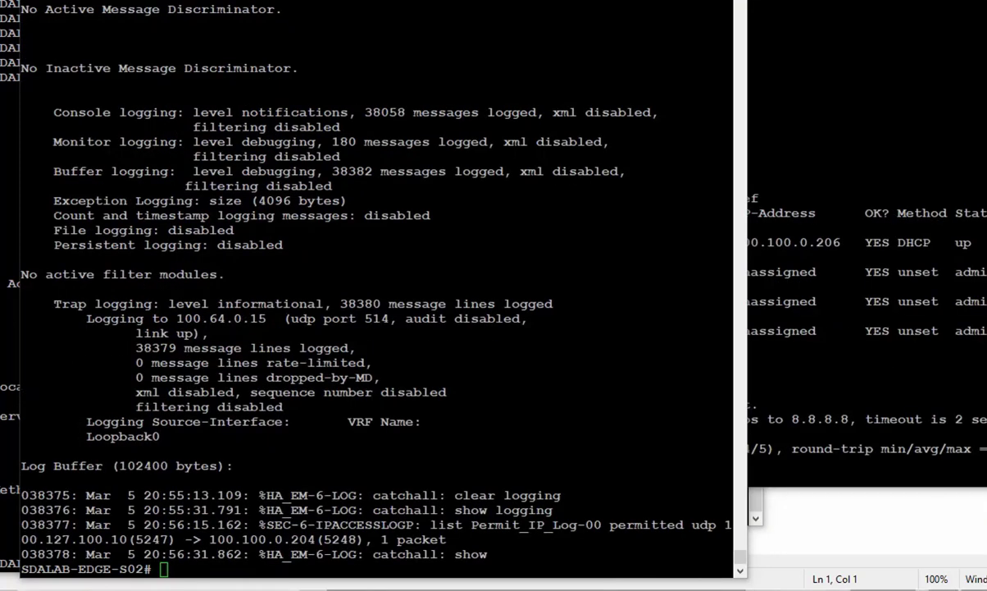
# Handwrite "ISE Shutdown" over the SDALAB-EDGE-S02 log output and remove the annotation.
pyautogui.moveTo(457, 79)
pyautogui.mouseDown()
pyautogui.moveTo(439, 88)
pyautogui.moveTo(421, 144)
pyautogui.moveTo(494, 170)
pyautogui.moveTo(484, 190)
pyautogui.moveTo(569, 228)
pyautogui.moveTo(525, 246)
pyautogui.moveTo(574, 289)
pyautogui.moveTo(696, 341)
pyautogui.moveTo(686, 398)
pyautogui.moveTo(794, 465)
pyautogui.moveTo(779, 483)
pyautogui.mouseUp()
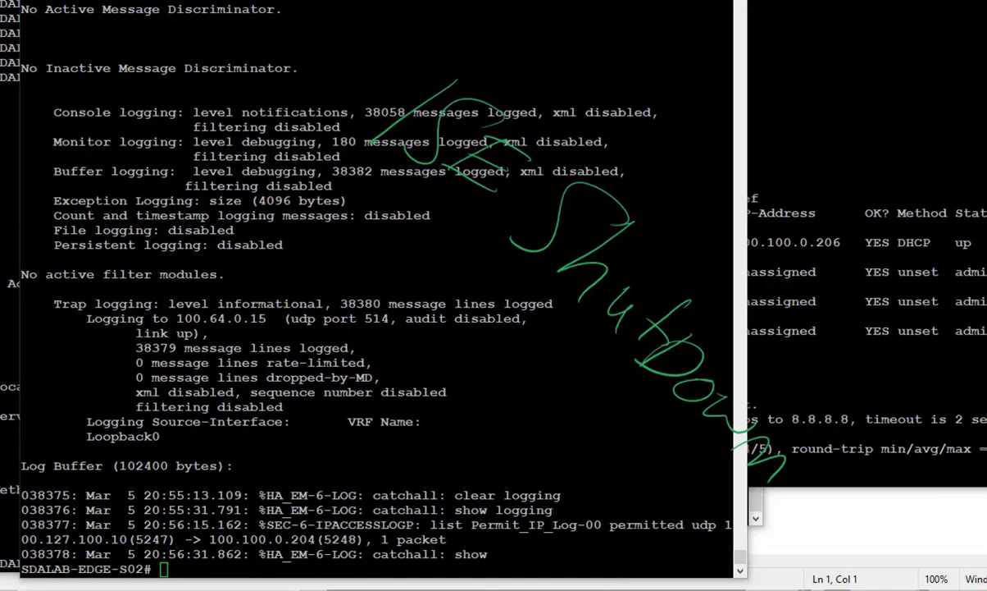
pyautogui.press('Escape')
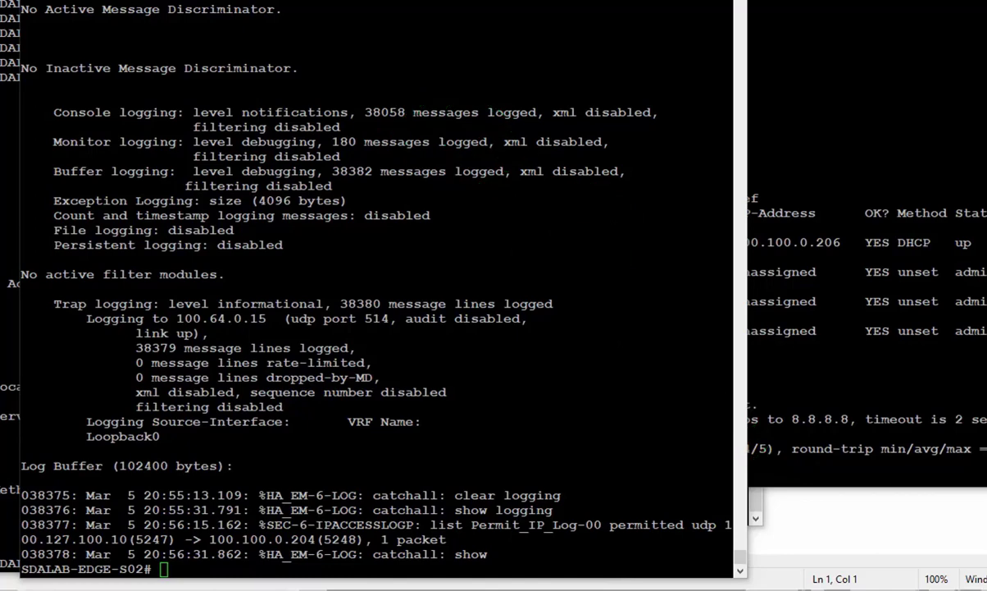
# Push the log output out of view on SDALAB-EDGE-S02 with a run of blank prompt lines.
pyautogui.press('Return')
pyautogui.press('Return')
pyautogui.press('Return')
pyautogui.press('Return')
pyautogui.press('Return')
pyautogui.press('Return')
pyautogui.press('Return')
pyautogui.press('Return')
pyautogui.press('Return')
pyautogui.press('Return')
pyautogui.press('Return')
pyautogui.press('Return')
pyautogui.press('Return')
pyautogui.press('Return')
pyautogui.press('Return')
pyautogui.press('Return')
pyautogui.press('Return')
pyautogui.press('Return')
pyautogui.press('Return')
pyautogui.press('Return')
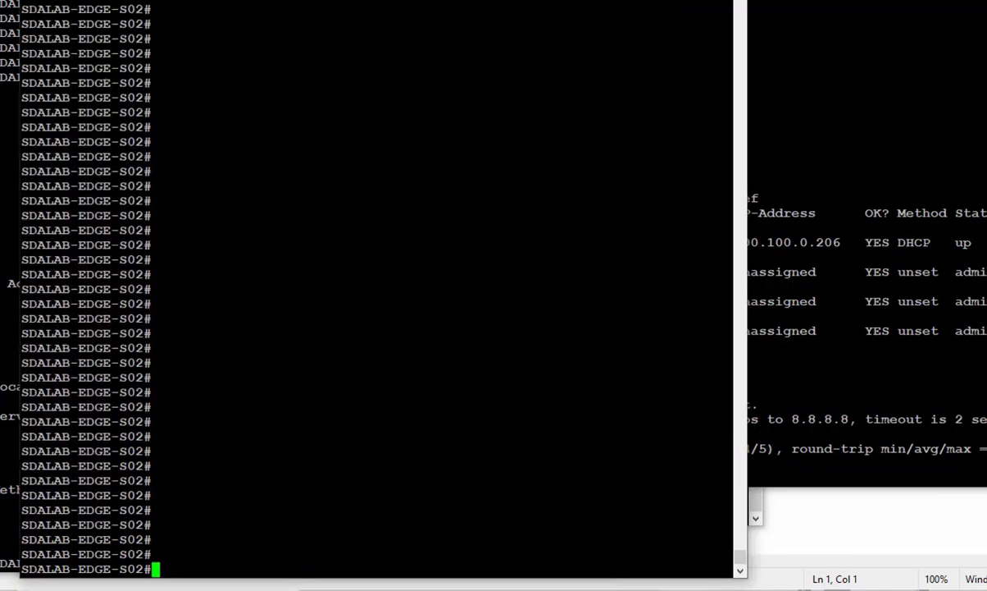
# Show the authentication session details of interface GigabitEthernet 1/0/37 on SDALAB-EDGE-S02 before the router's port is bounced.
pyautogui.write('sh au')
pyautogui.press('Tab')
pyautogui.write('th')
pyautogui.press('Tab')
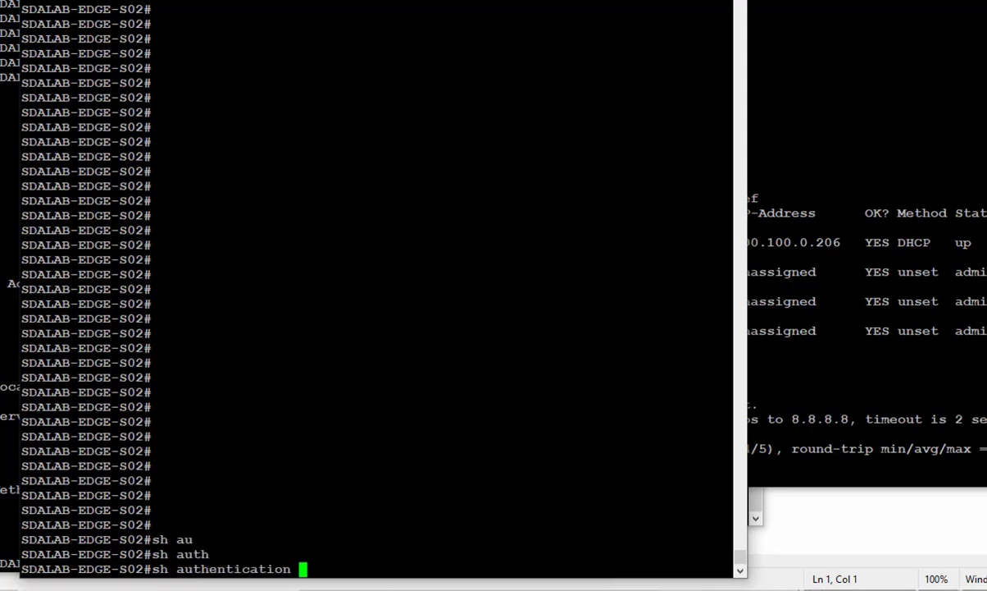
pyautogui.write('se')
pyautogui.press('Tab')
pyautogui.write('in')
pyautogui.press('Tab')
pyautogui.write('gi')
pyautogui.press('Tab')
pyautogui.write('1/')
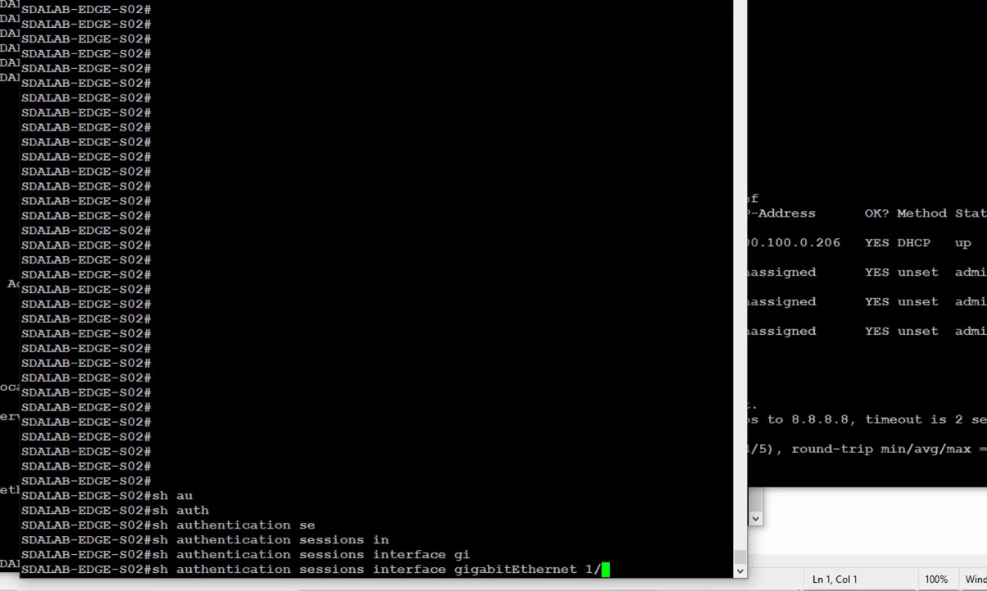
pyautogui.write('0/37 de')
pyautogui.press('Tab')
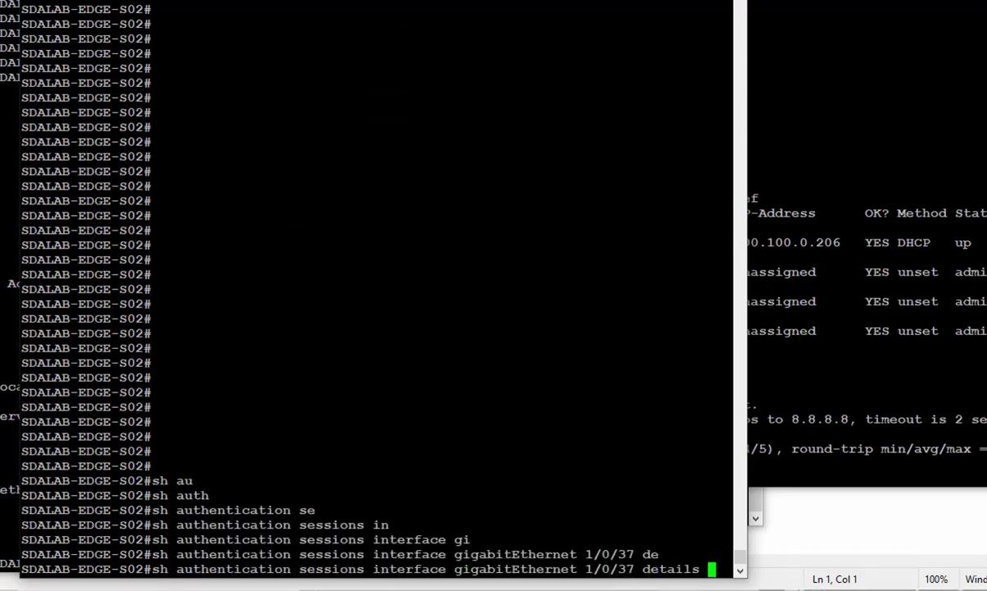
pyautogui.press('Return')
pyautogui.press('Return')
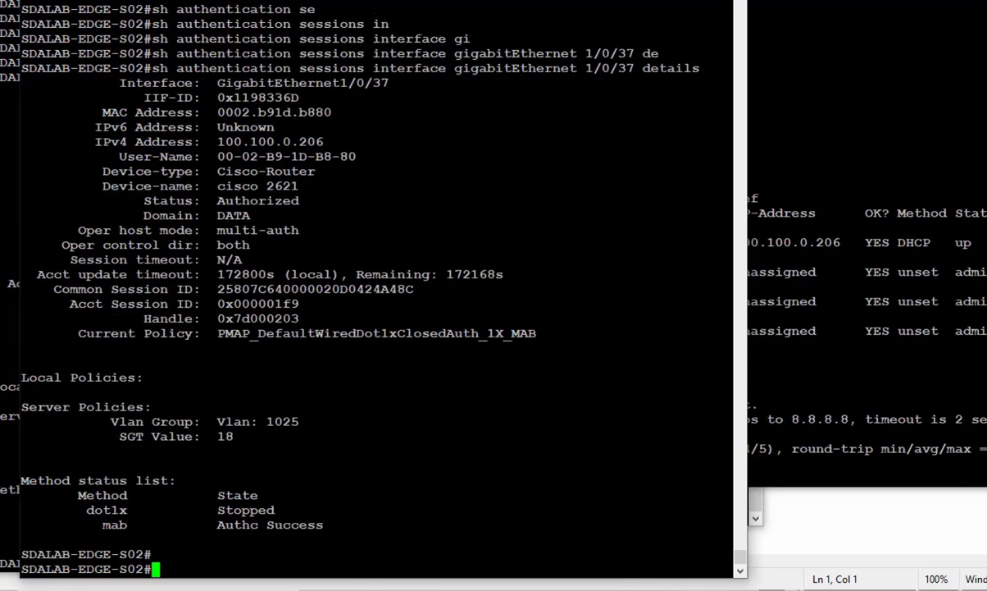
# Bounce interface FastEthernet 0/0 on ROUTER-2600-02 by shutting it down and re-enabling it in configuration mode.
pyautogui.hotkey('alt', 'Tab')
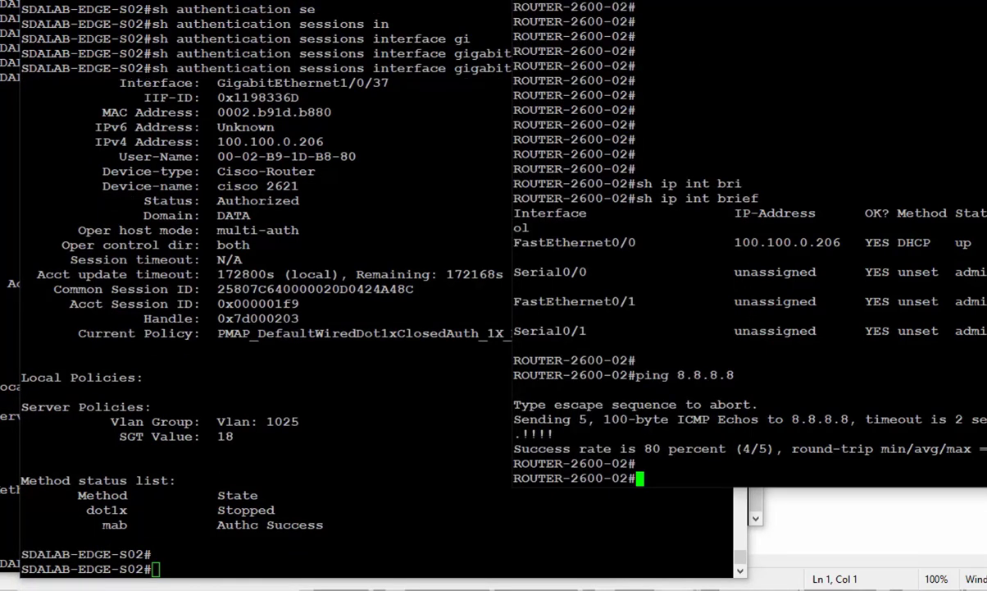
pyautogui.press('Return')
pyautogui.write('conf t')
pyautogui.press('Return')
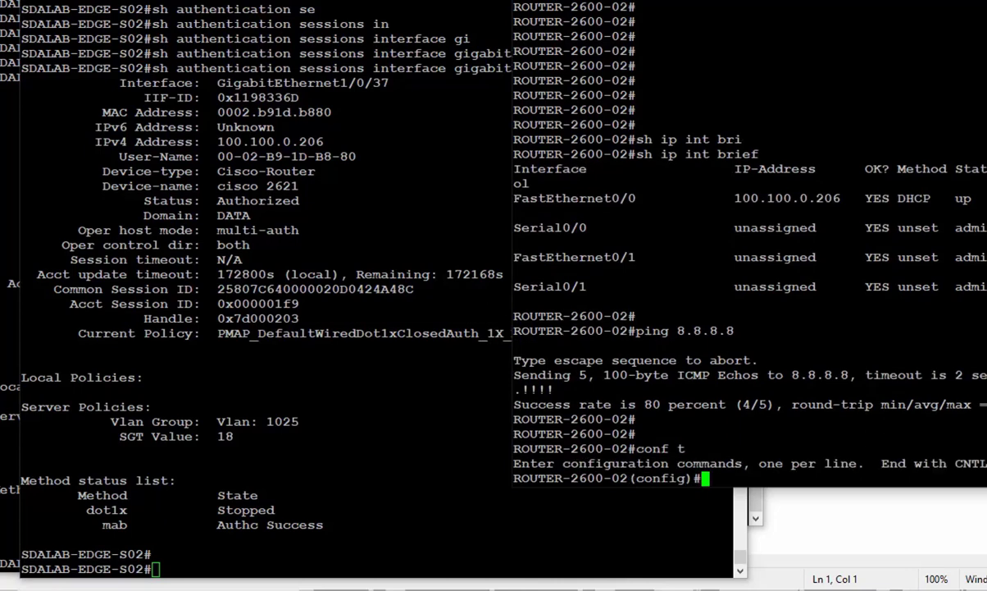
pyautogui.write('int fa')
pyautogui.press('Tab')
pyautogui.write('0/0')
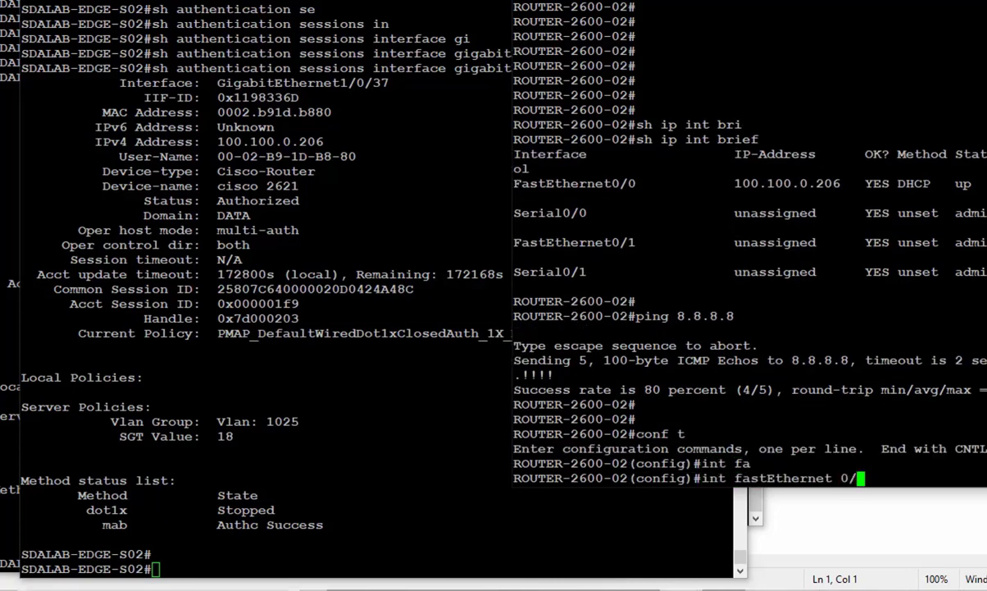
pyautogui.press('Return')
pyautogui.write('sh')
pyautogui.press('Return')
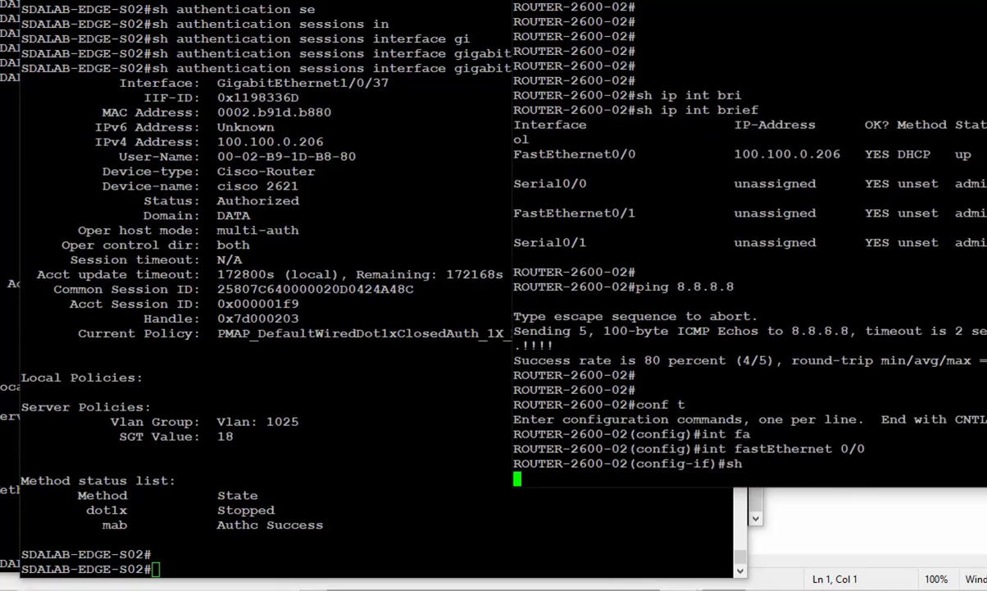
pyautogui.write('no sh')
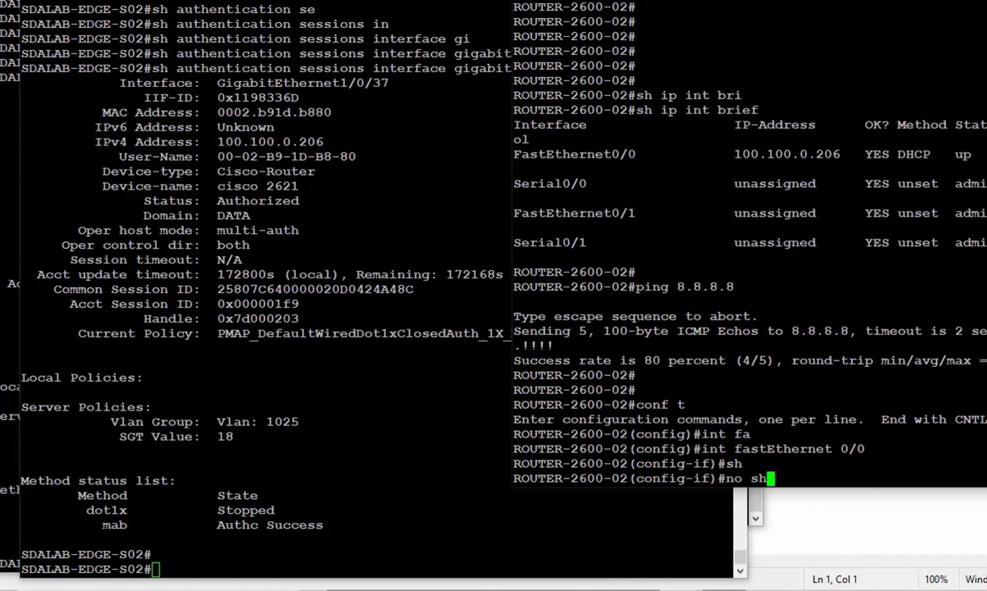
pyautogui.press('Return')
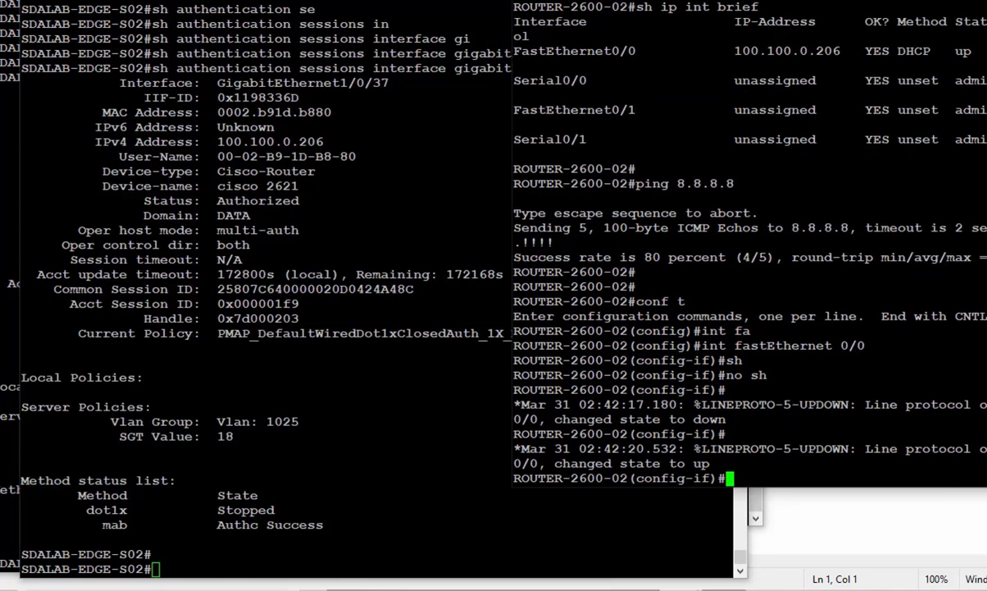
# Rerun the GigabitEthernet 1/0/37 session details on SDALAB-EDGE-S02 and temporarily mark the server policies and dot1x state.
pyautogui.click(146, 535)
pyautogui.press('Up')
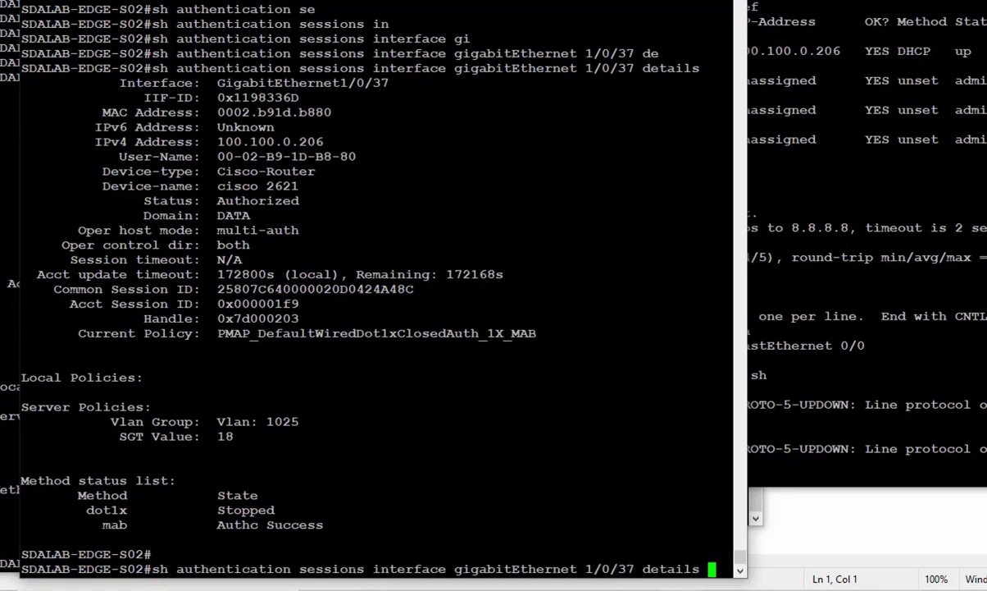
pyautogui.press('Return')
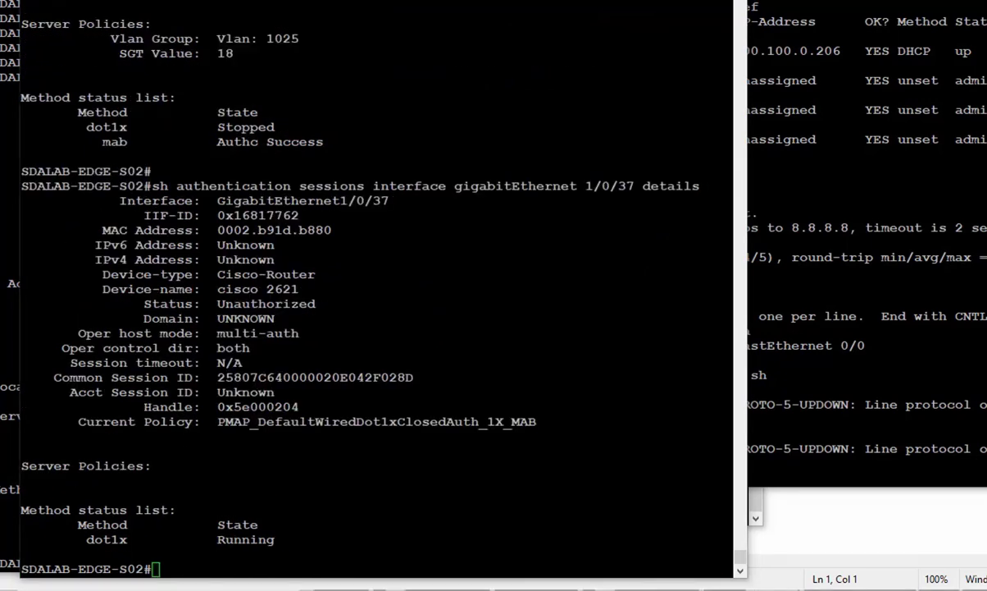
pyautogui.moveTo(273, 474)
pyautogui.mouseDown()
pyautogui.moveTo(190, 508)
pyautogui.moveTo(283, 453)
pyautogui.mouseUp()
pyautogui.moveTo(190, 548)
pyautogui.mouseDown()
pyautogui.moveTo(283, 550)
pyautogui.moveTo(187, 532)
pyautogui.mouseUp()
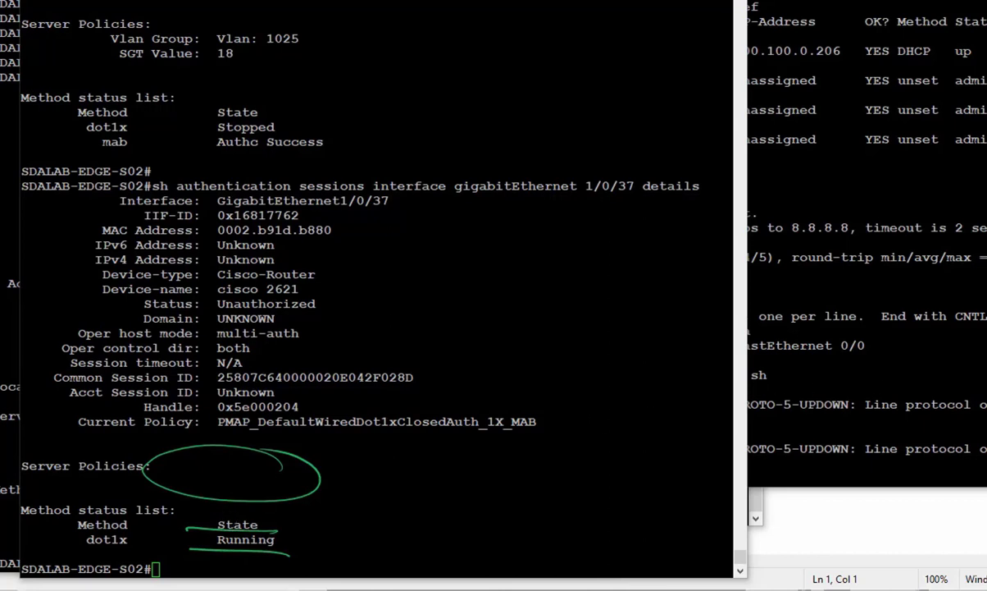
pyautogui.press('Escape')
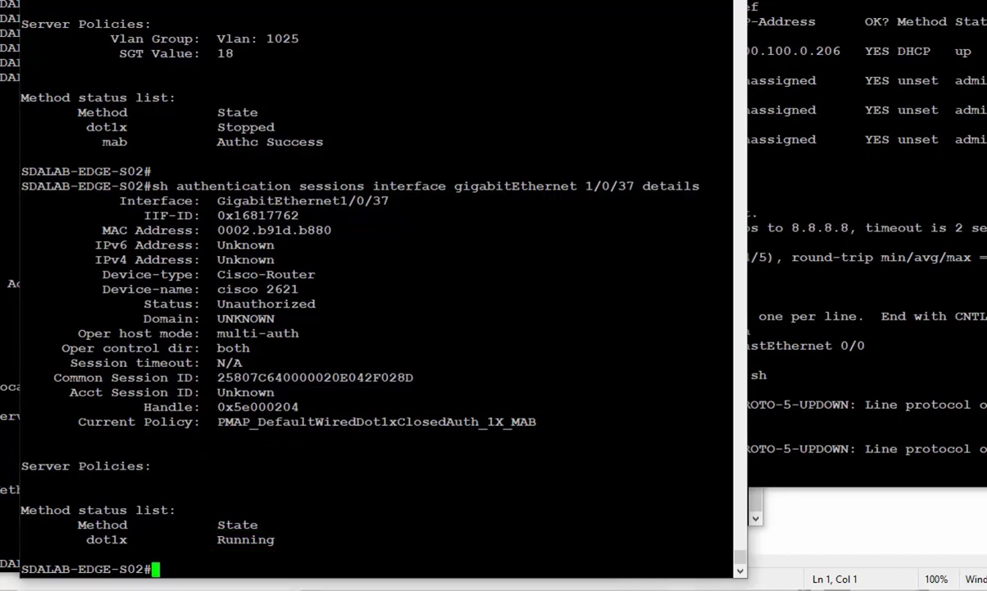
# Refresh the GigabitEthernet 1/0/37 session details and mark the mab method and its state.
pyautogui.press('Up')
pyautogui.press('Return')
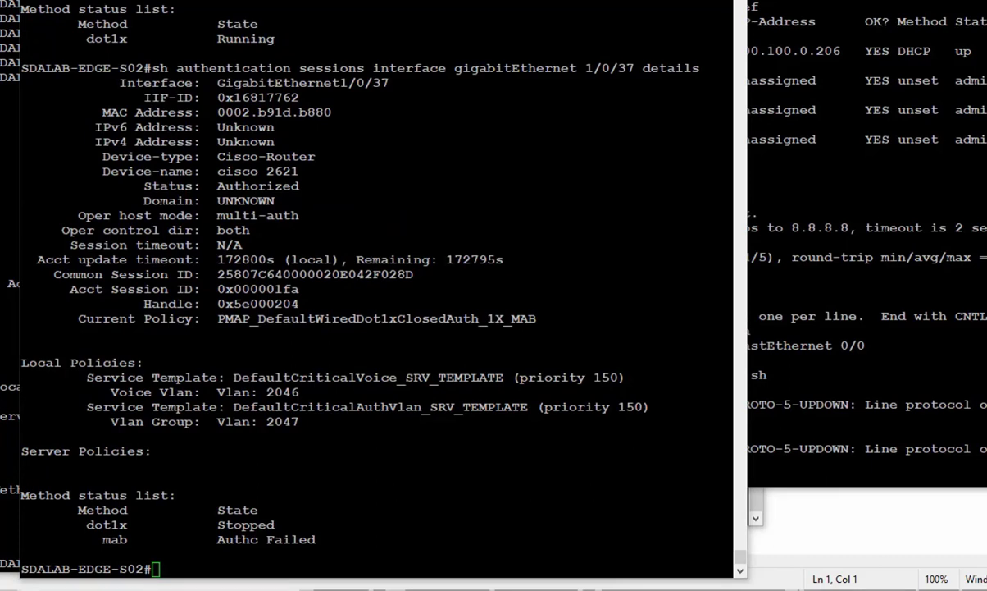
pyautogui.moveTo(326, 543)
pyautogui.mouseDown()
pyautogui.moveTo(232, 529)
pyautogui.moveTo(330, 546)
pyautogui.mouseUp()
pyautogui.moveTo(155, 541); pyautogui.dragTo(69, 548)
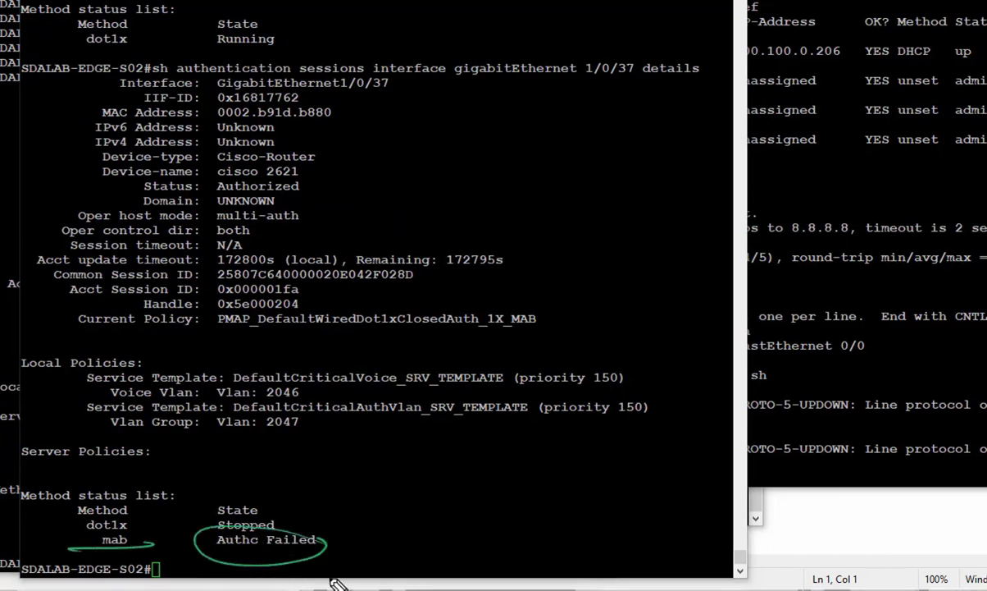
# Circle the local policy VLANs with an arrow from the mab state, label them "Critical Vlan", and clear the marks.
pyautogui.moveTo(338, 550)
pyautogui.mouseDown()
pyautogui.moveTo(315, 411)
pyautogui.moveTo(322, 383)
pyautogui.moveTo(176, 382)
pyautogui.moveTo(275, 377)
pyautogui.mouseUp()
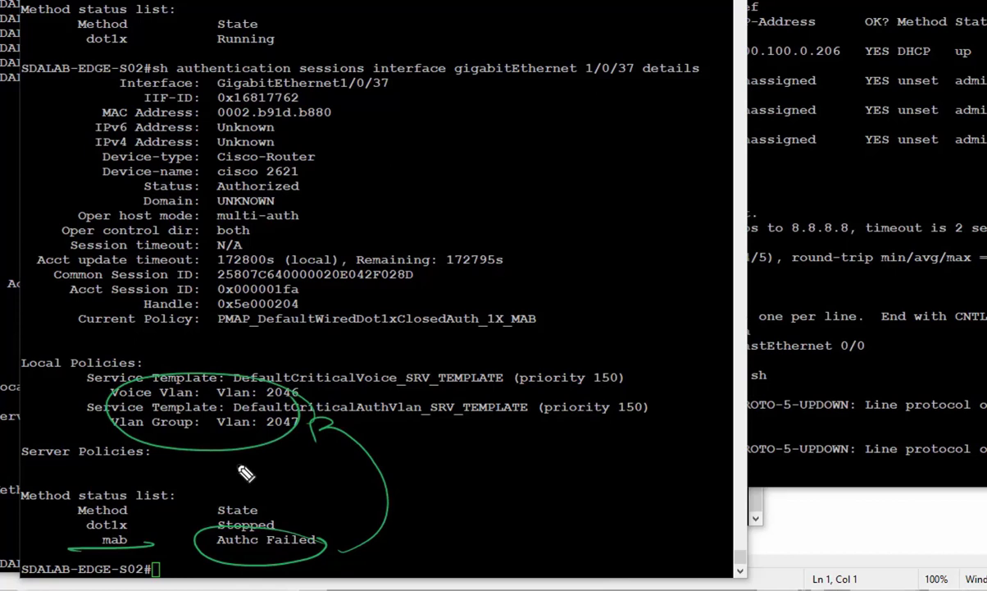
pyautogui.moveTo(318, 422)
pyautogui.mouseDown()
pyautogui.moveTo(329, 408)
pyautogui.moveTo(448, 434)
pyautogui.moveTo(480, 481)
pyautogui.moveTo(460, 459)
pyautogui.moveTo(476, 459)
pyautogui.moveTo(533, 522)
pyautogui.moveTo(426, 488)
pyautogui.moveTo(463, 496)
pyautogui.moveTo(476, 538)
pyautogui.mouseUp()
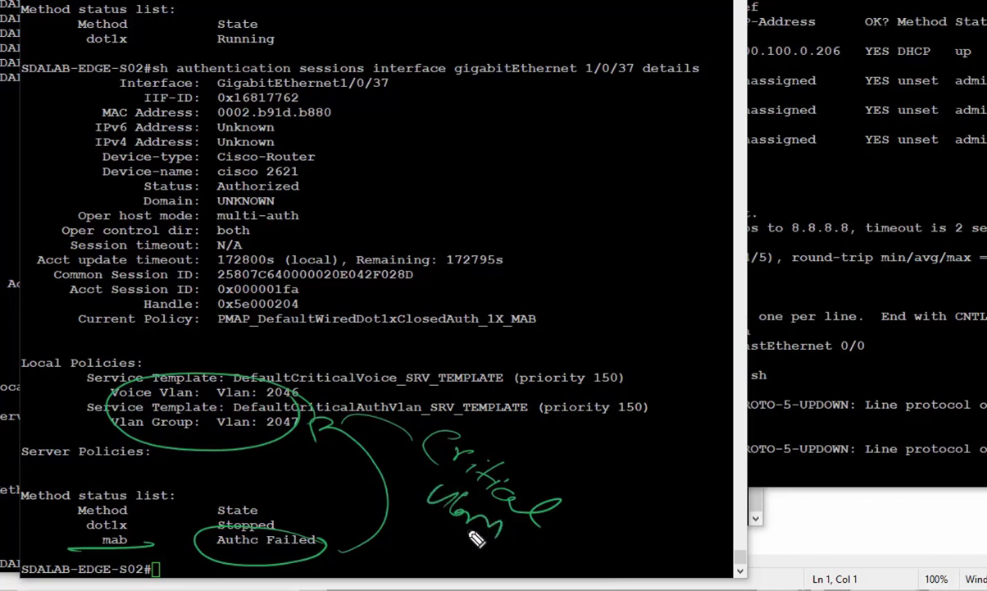
pyautogui.press('Escape')
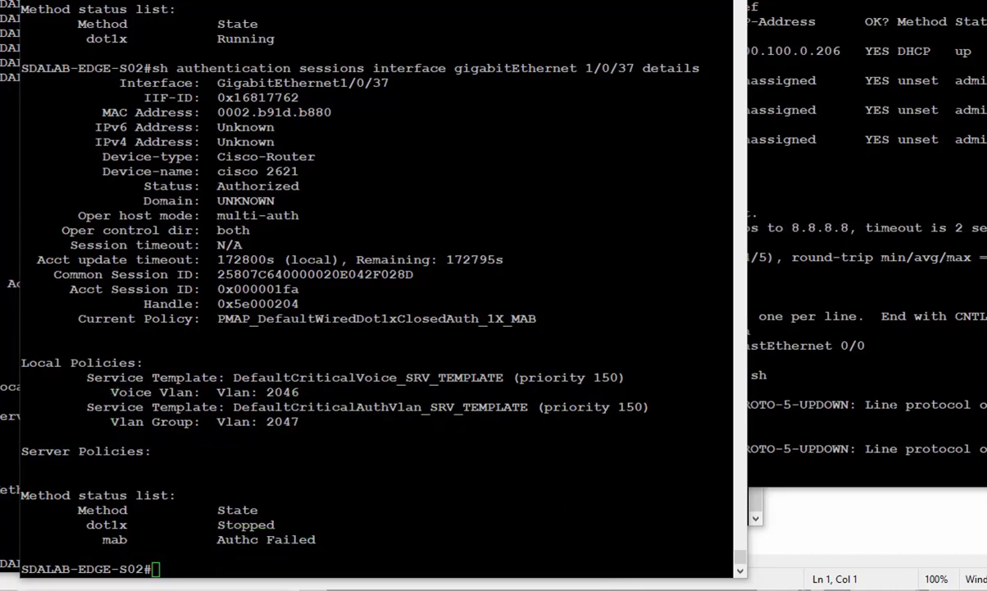
# Switch to the ROUTER-2600-02 console and temporarily mark the DHCP-assigned address and subnet mask in the log message.
pyautogui.click(894, 404)
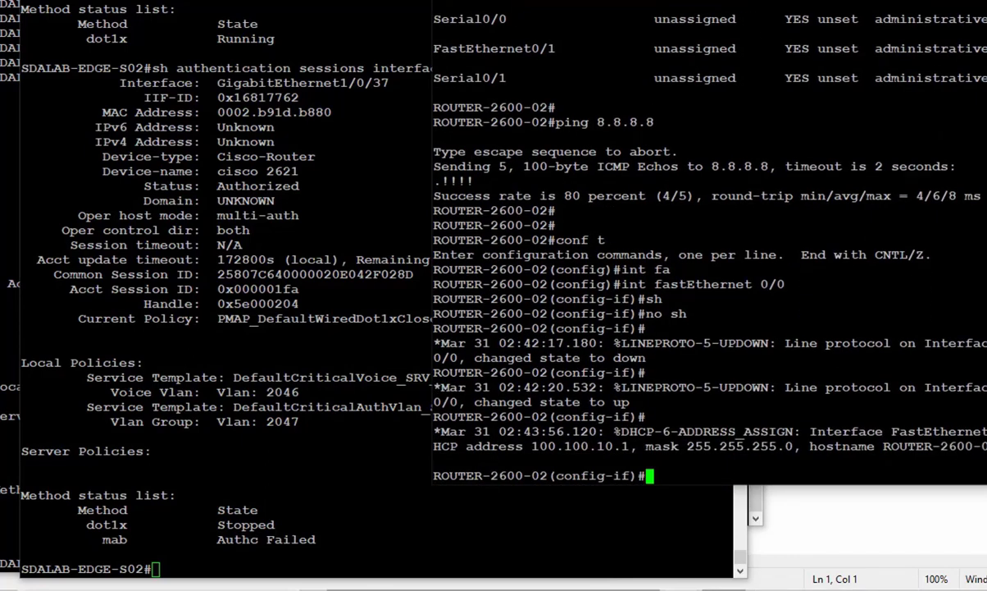
pyautogui.hotkey('alt', 'Tab')
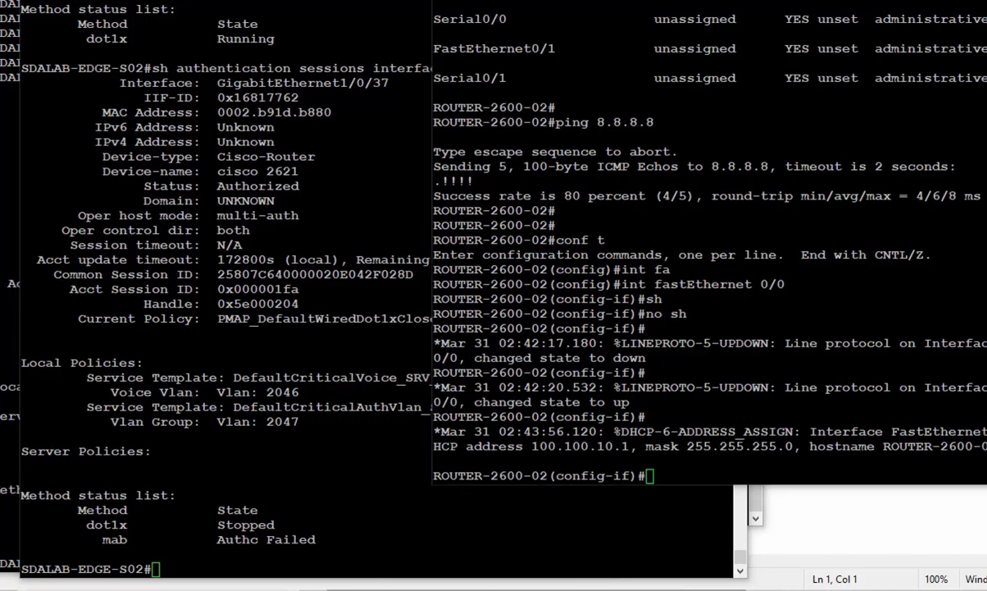
pyautogui.moveTo(534, 454)
pyautogui.mouseDown()
pyautogui.moveTo(656, 457)
pyautogui.moveTo(623, 435)
pyautogui.moveTo(525, 449)
pyautogui.mouseUp()
pyautogui.moveTo(679, 451); pyautogui.dragTo(806, 461)
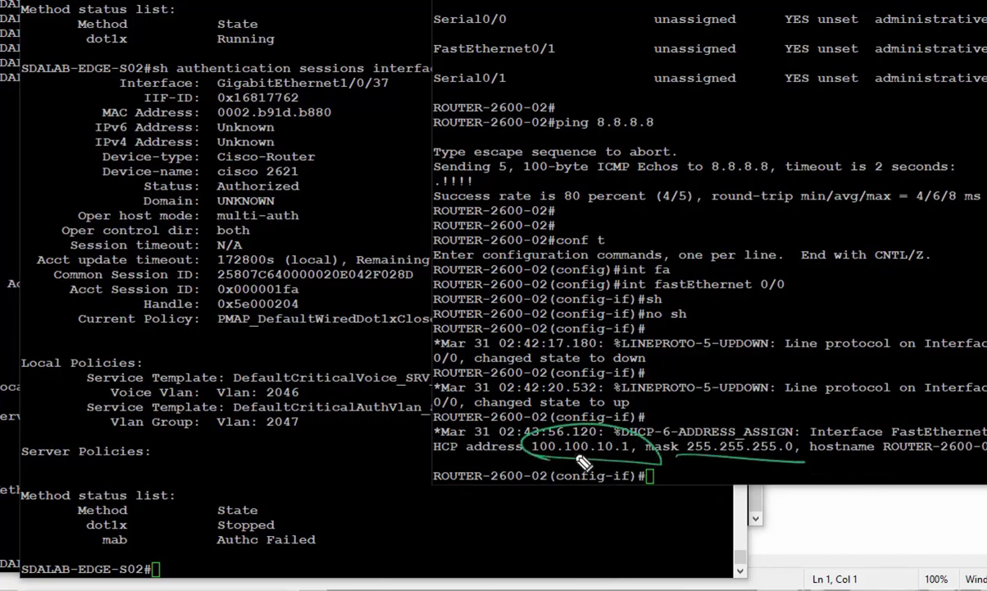
pyautogui.moveTo(607, 456)
pyautogui.mouseDown()
pyautogui.moveTo(624, 469)
pyautogui.moveTo(601, 467)
pyautogui.mouseUp()
pyautogui.press('Escape')
# Exit configuration mode on ROUTER-2600-02 and list the brief IP interface status.
pyautogui.press('Return')
pyautogui.write('end')
pyautogui.press('Return')
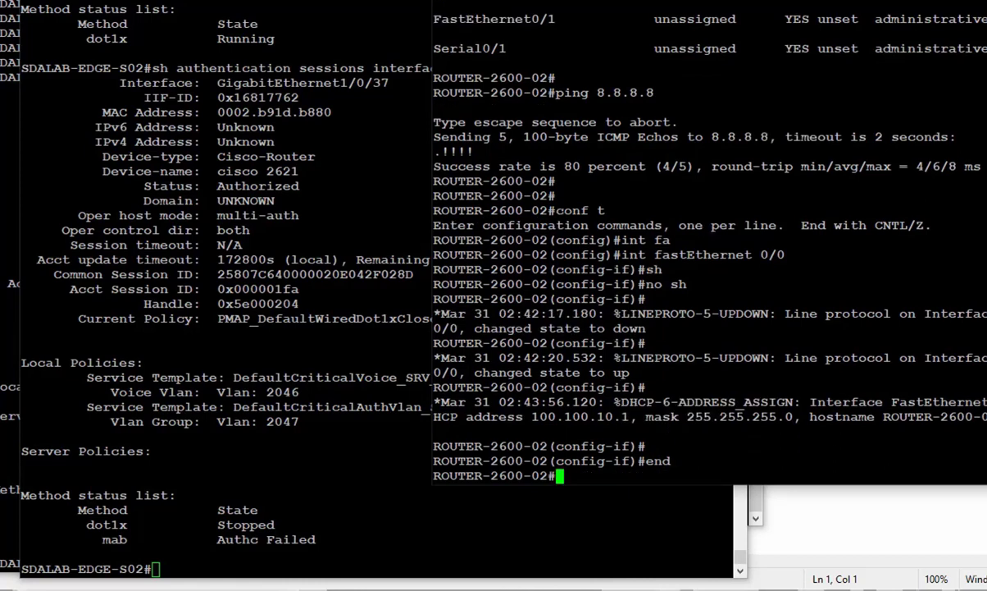
pyautogui.write('sh ip int bri')
pyautogui.press('Tab')
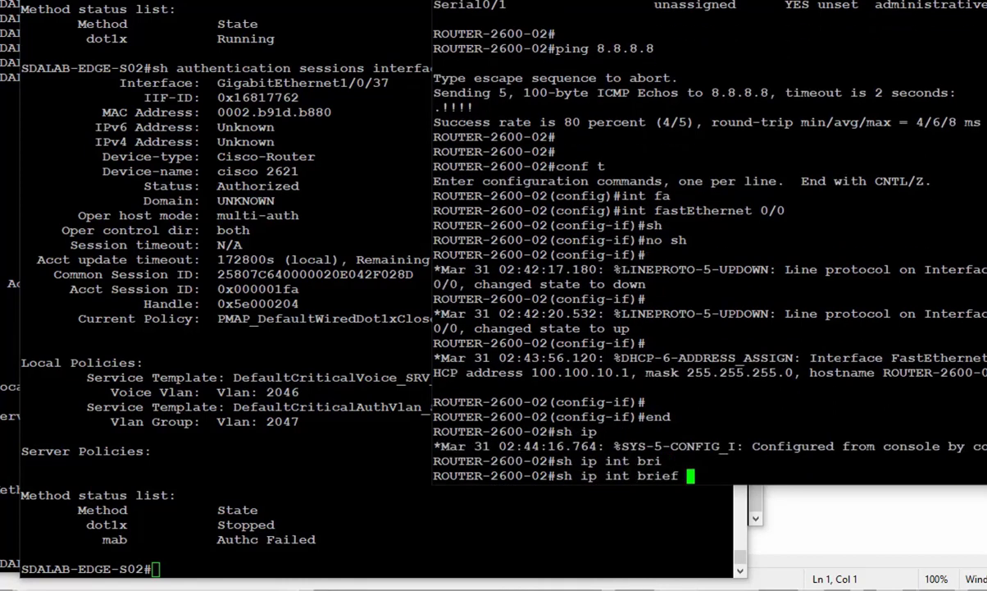
pyautogui.press('Return')
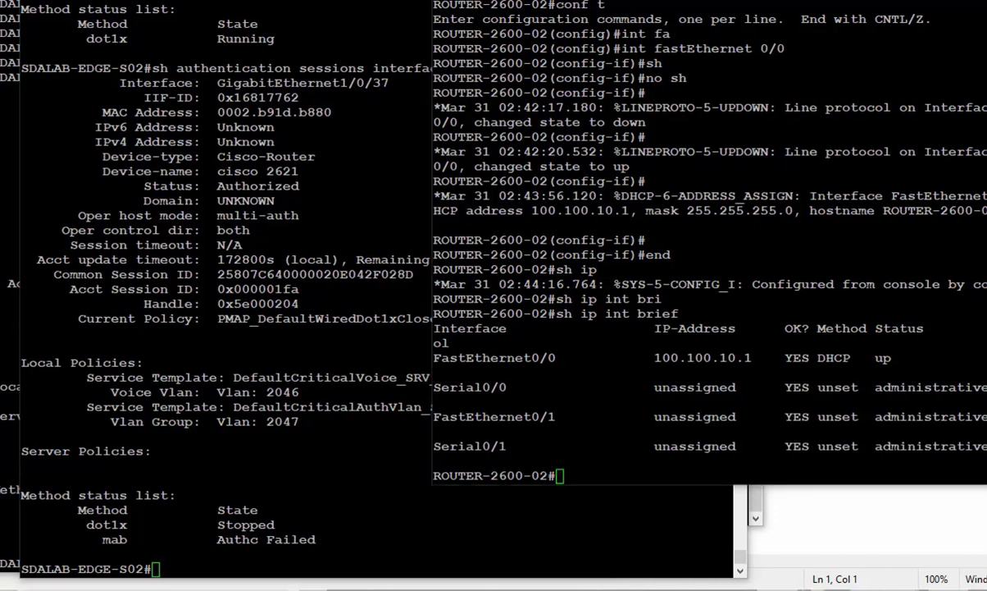
# Circle the FastEthernet0/0 IP address, annotate it with an arrow and "Critical Vlan Pool", and clear the annotations.
pyautogui.moveTo(711, 343); pyautogui.dragTo(783, 373)
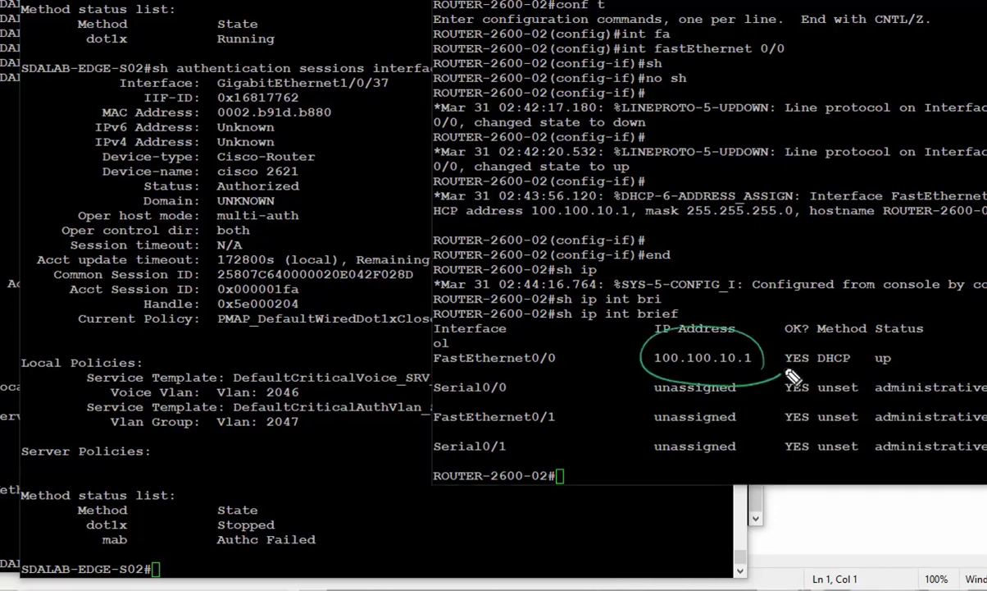
pyautogui.moveTo(735, 332)
pyautogui.mouseDown()
pyautogui.moveTo(710, 207)
pyautogui.moveTo(720, 210)
pyautogui.mouseUp()
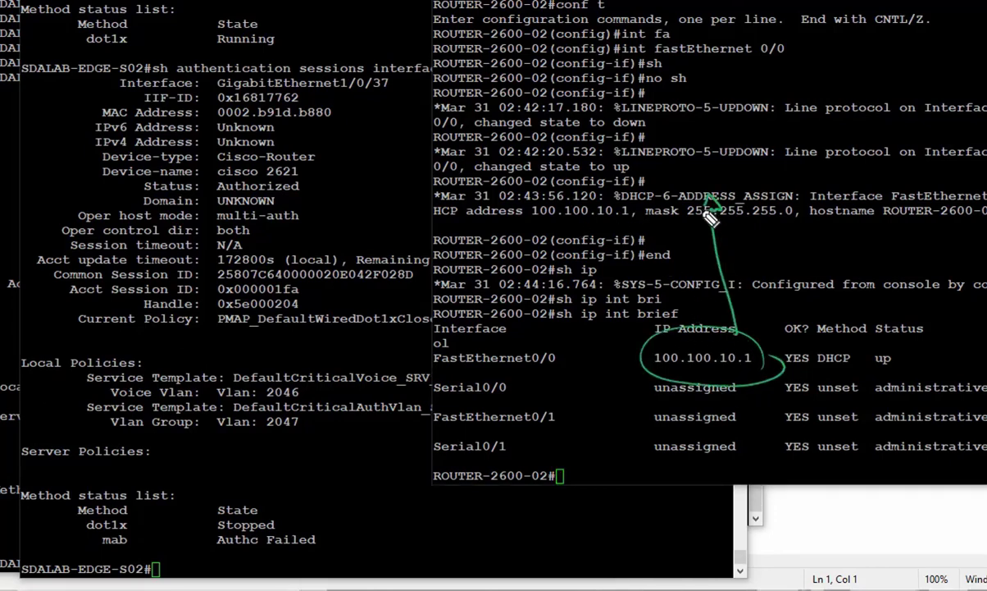
pyautogui.moveTo(744, 256)
pyautogui.mouseDown()
pyautogui.moveTo(808, 271)
pyautogui.moveTo(871, 308)
pyautogui.moveTo(935, 318)
pyautogui.mouseUp()
pyautogui.moveTo(789, 328)
pyautogui.mouseDown()
pyautogui.moveTo(775, 304)
pyautogui.moveTo(808, 307)
pyautogui.moveTo(828, 341)
pyautogui.mouseUp()
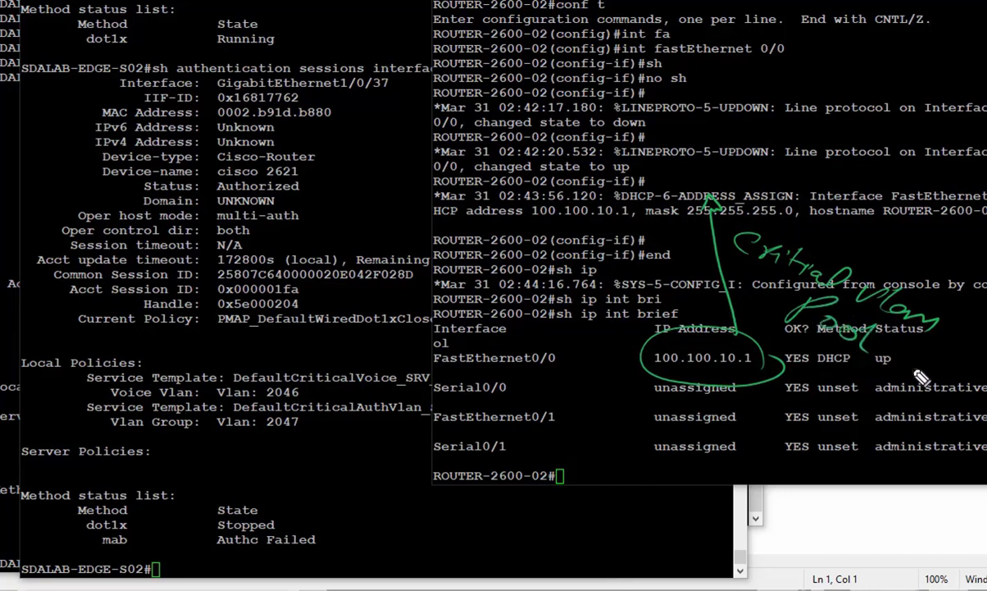
pyautogui.press('Escape')
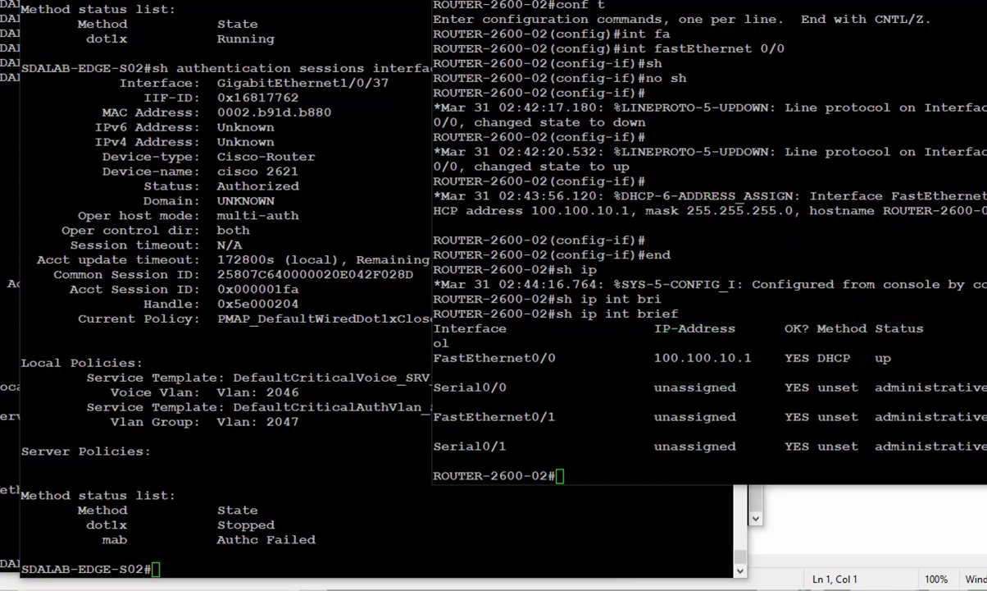
# Ping 8.8.8.8 from ROUTER-2600-02 to test its connectivity from the critical VLAN.
pyautogui.write('ping ')
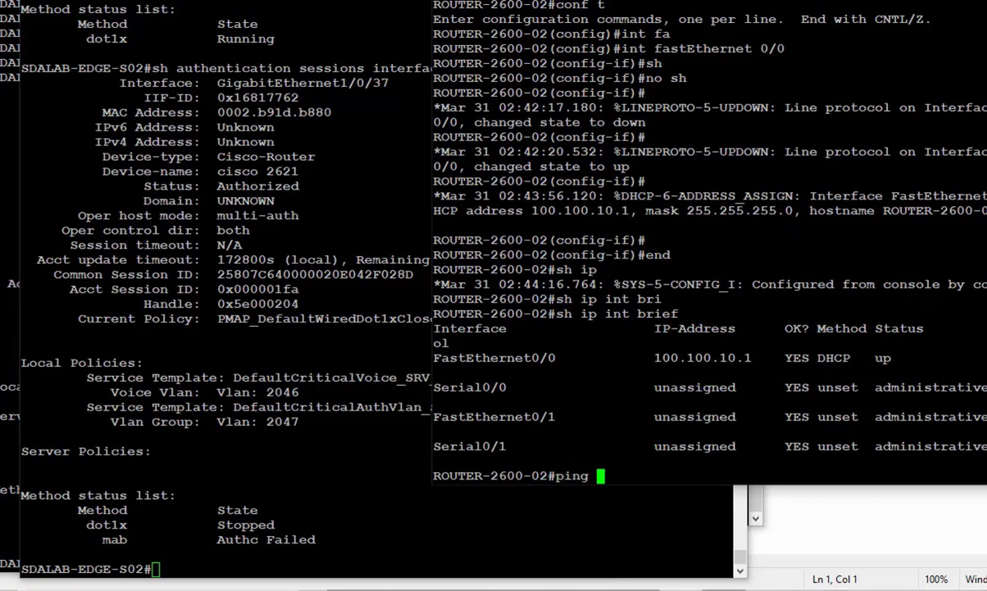
pyautogui.write('8')
pyautogui.write('.8.8')
pyautogui.press('Return')
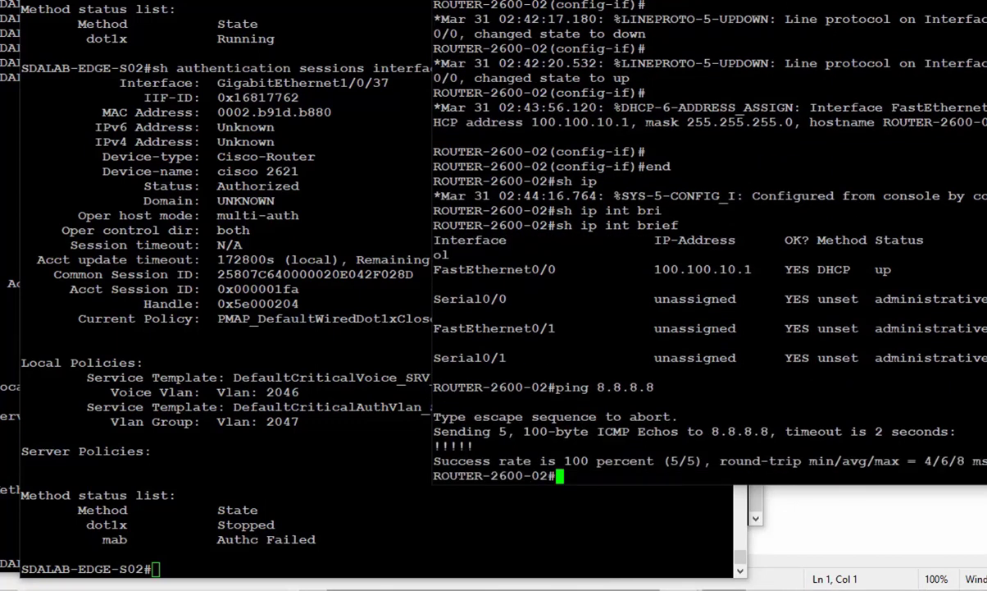
# Rerun the GigabitEthernet1/0/37 authentication session details on SDALAB-EDGE-S02 and temporarily circle the local policy VLANs.
pyautogui.hotkey('alt', 'Tab')
pyautogui.press('Up')
pyautogui.press('Return')
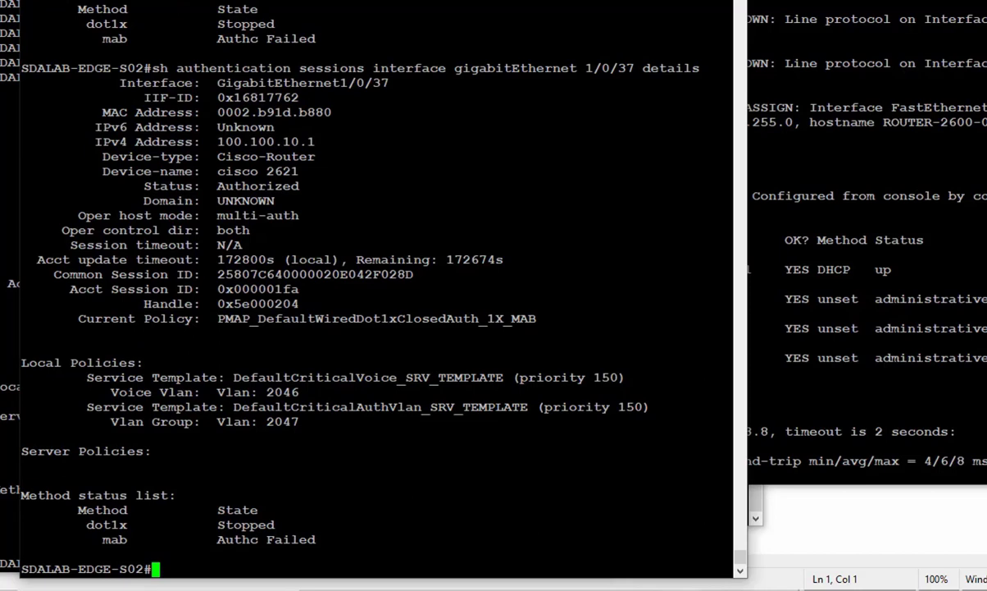
pyautogui.moveTo(300, 369)
pyautogui.mouseDown()
pyautogui.moveTo(231, 456)
pyautogui.moveTo(305, 373)
pyautogui.mouseUp()
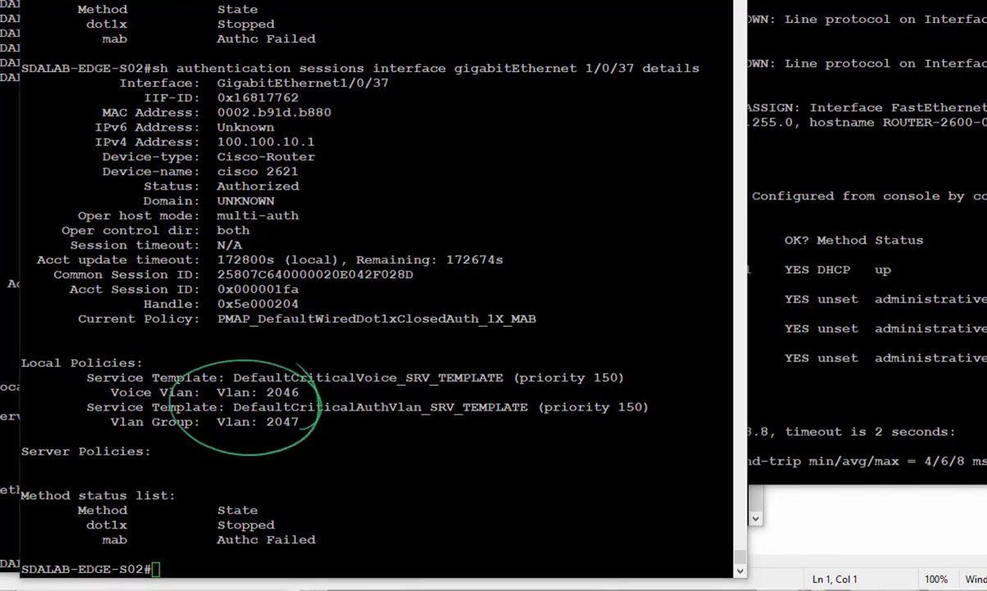
pyautogui.press('Escape')
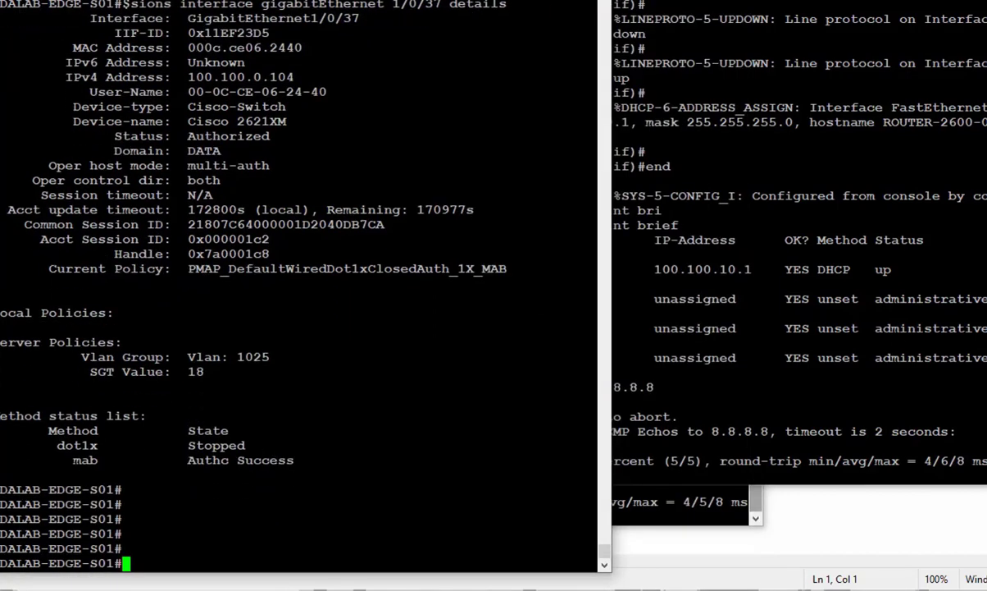
# Rerun the detailed authentication session query for GigabitEthernet 1/0/37 on SDALAB-EDGE-S01.
pyautogui.press('Return')
pyautogui.press('Up')
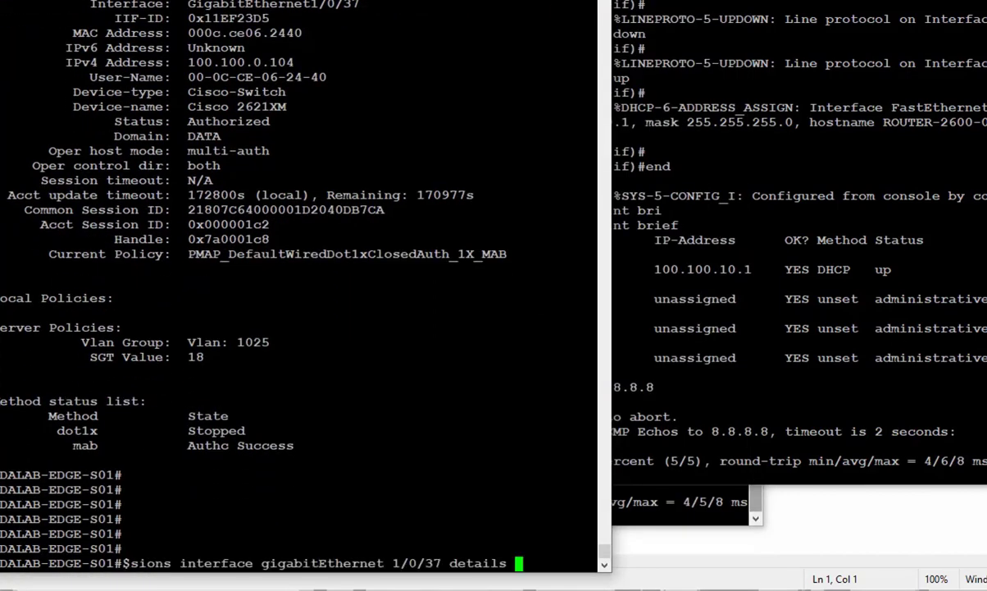
pyautogui.press('Return')
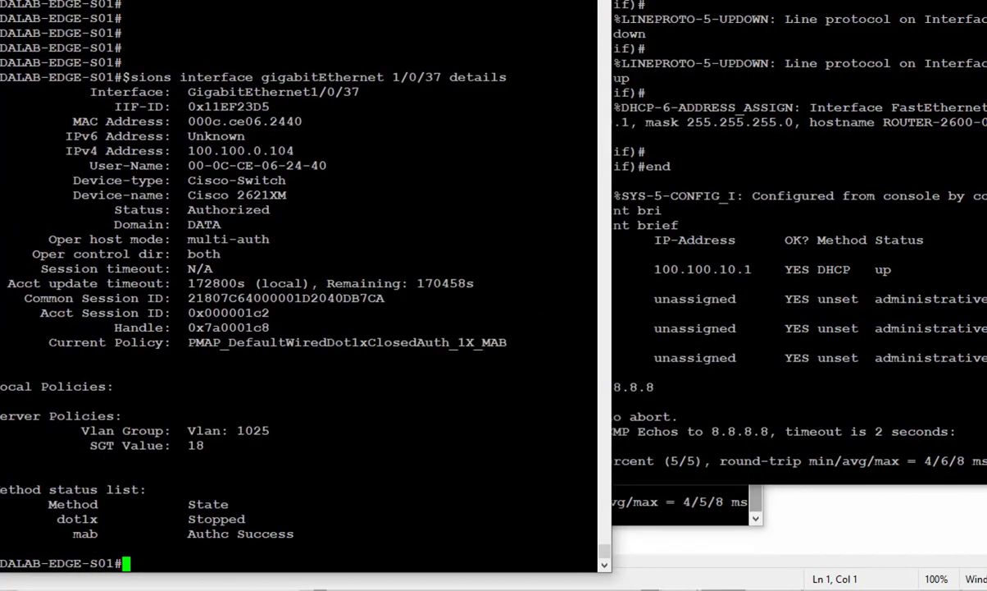
# Switch to the ROUTER-2600-01 console and list its brief IP interface status.
pyautogui.hotkey('alt', 'Tab')
pyautogui.hotkey('alt', 'Tab')
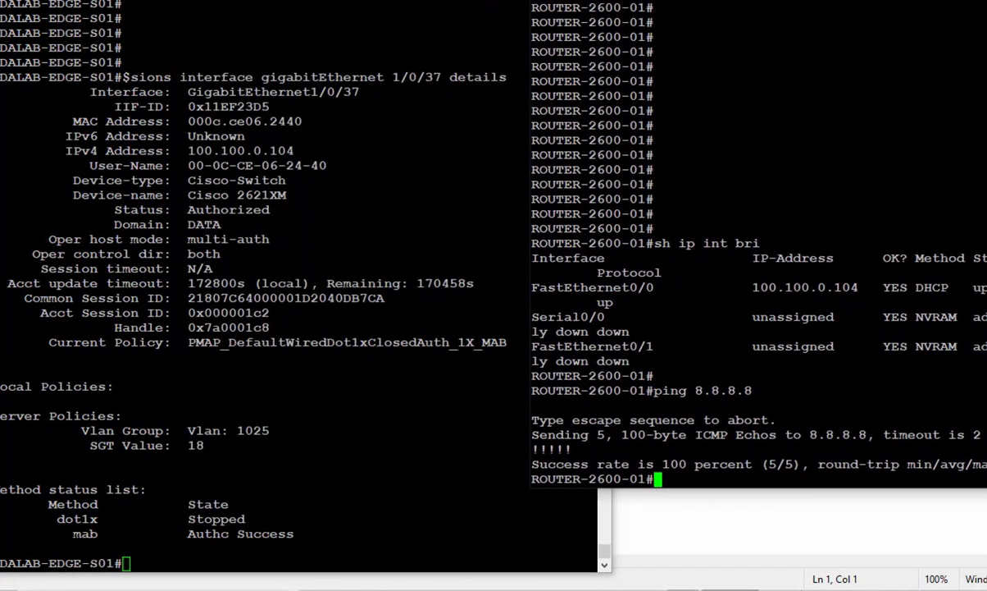
pyautogui.press('Return')
pyautogui.press('Return')
pyautogui.press('Return')
pyautogui.press('Up')
pyautogui.press('Up')
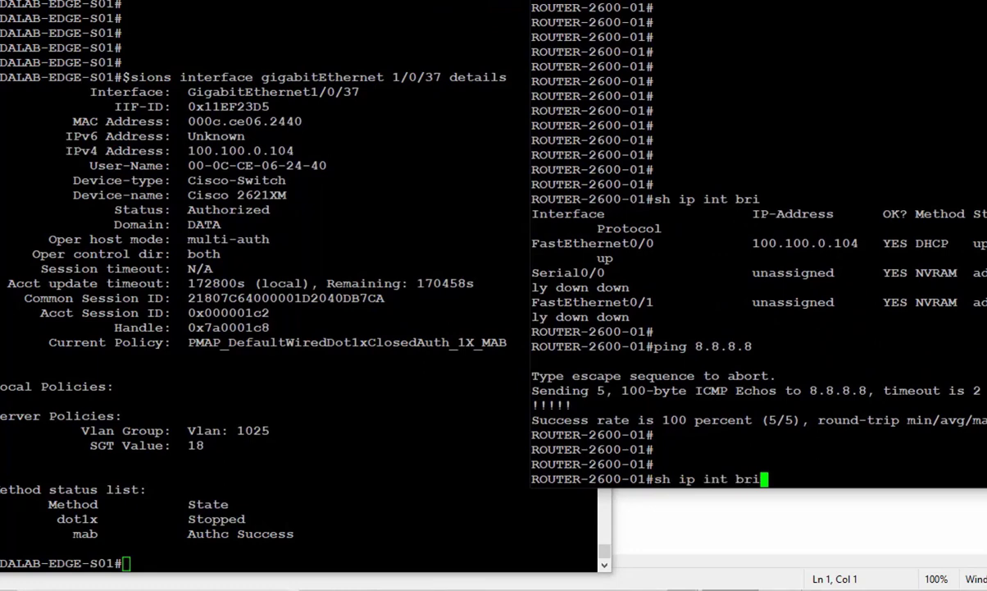
pyautogui.press('Return')
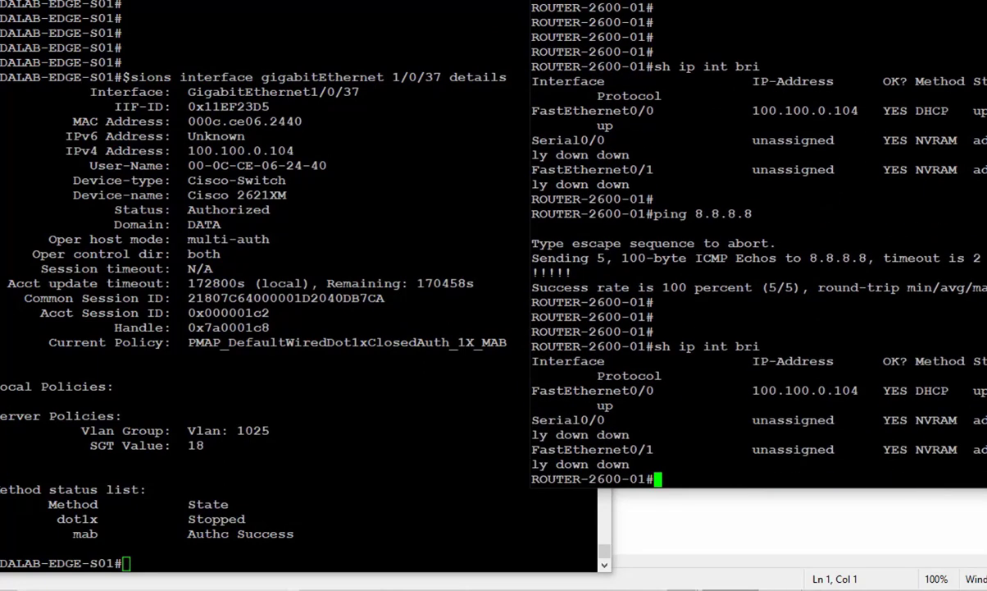
# Circle the edge switch prompt, method states, VLAN 1025 and router IP address, draw an arrow from the circled ROUTER-2600-01 prompt, and clear the marks.
pyautogui.hotkey('alt', 'Tab')
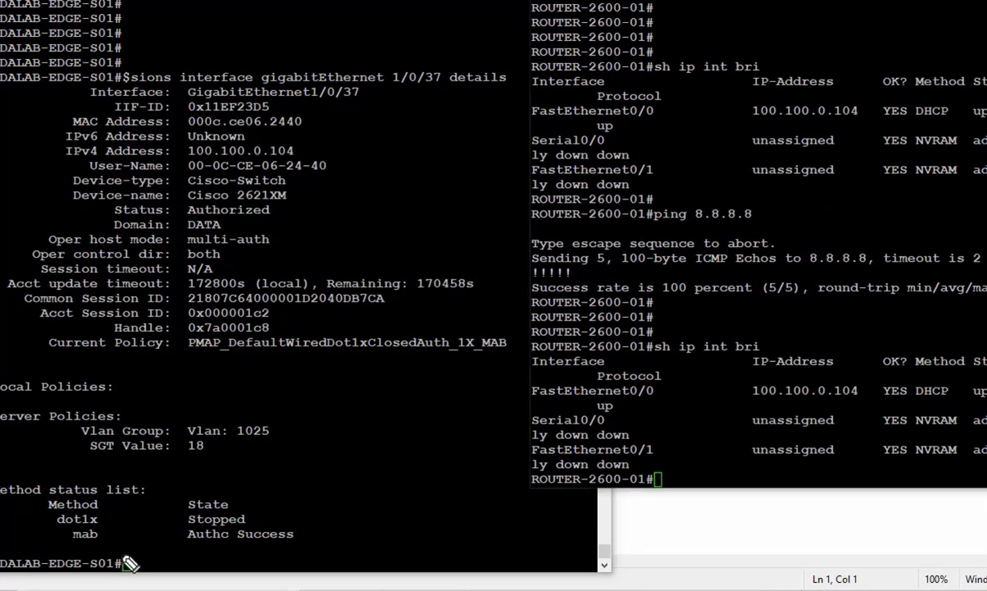
pyautogui.moveTo(125, 537)
pyautogui.mouseDown()
pyautogui.moveTo(18, 524)
pyautogui.moveTo(139, 563)
pyautogui.moveTo(141, 552)
pyautogui.mouseUp()
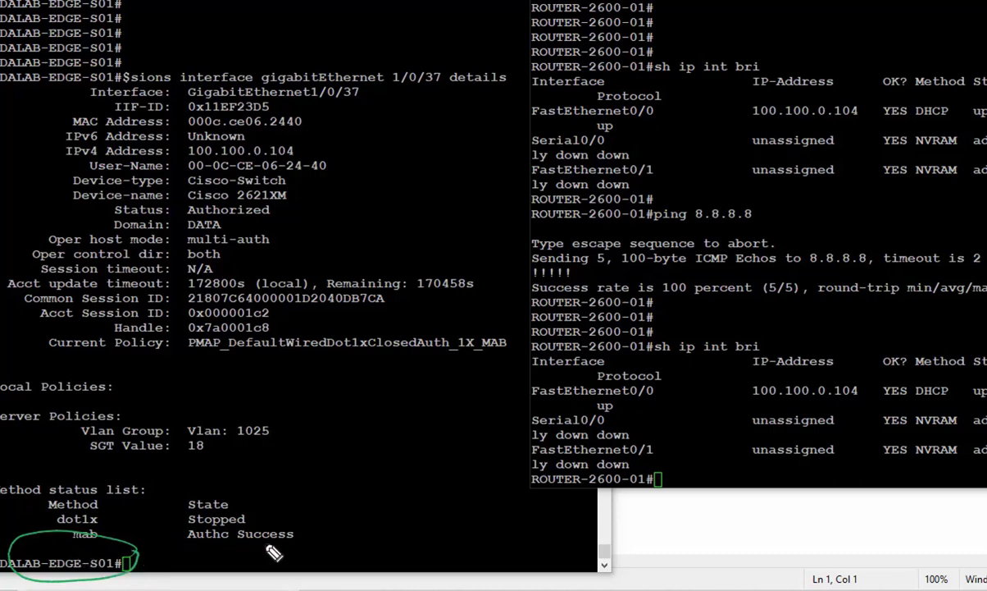
pyautogui.moveTo(246, 486)
pyautogui.mouseDown()
pyautogui.moveTo(168, 500)
pyautogui.moveTo(301, 541)
pyautogui.mouseUp()
pyautogui.moveTo(261, 425)
pyautogui.mouseDown()
pyautogui.moveTo(199, 394)
pyautogui.moveTo(270, 443)
pyautogui.moveTo(275, 426)
pyautogui.mouseUp()
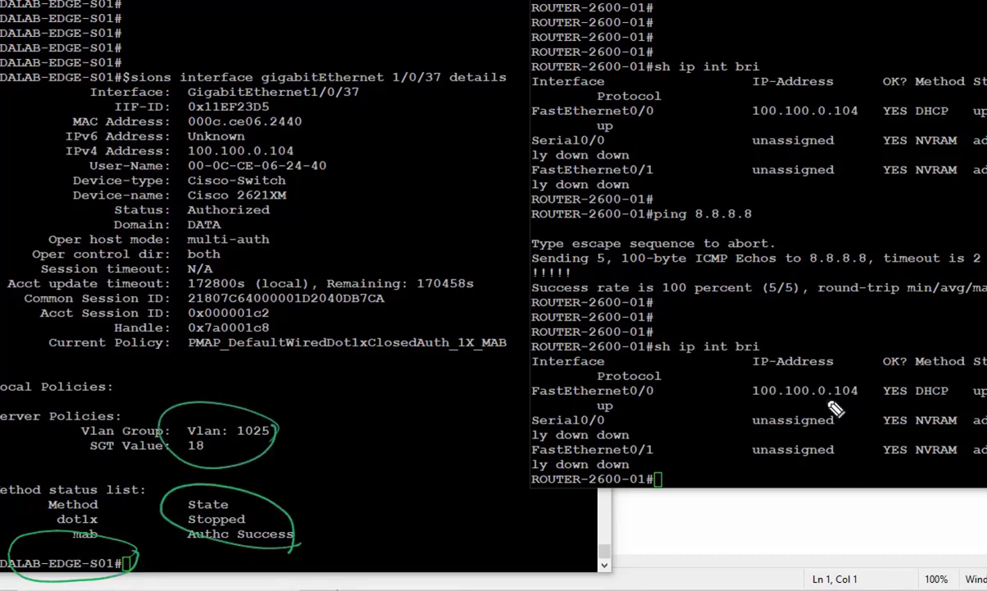
pyautogui.moveTo(828, 354)
pyautogui.mouseDown()
pyautogui.moveTo(820, 392)
pyautogui.moveTo(730, 398)
pyautogui.mouseUp()
pyautogui.moveTo(791, 359); pyautogui.dragTo(761, 402)
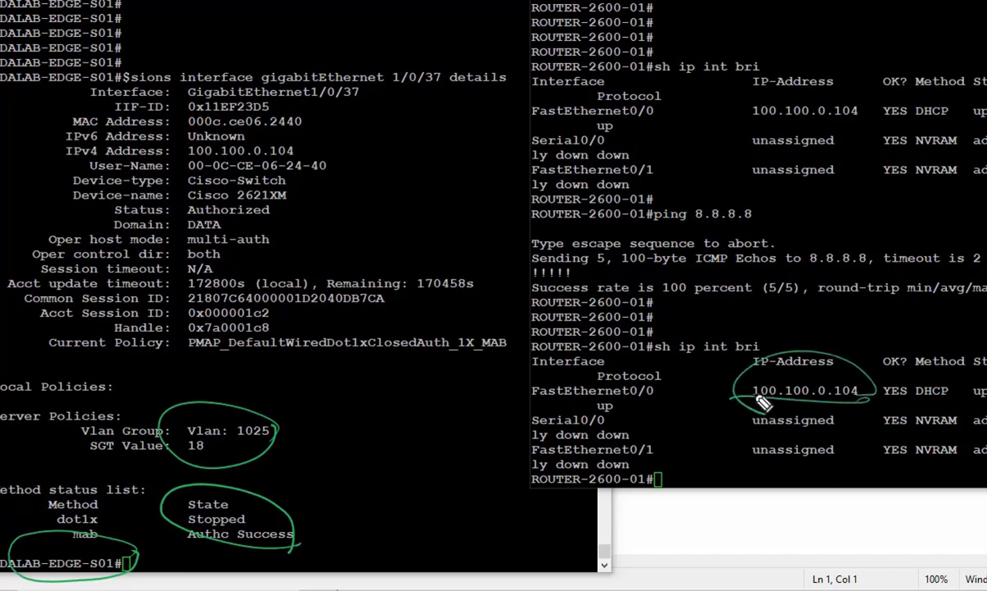
pyautogui.moveTo(661, 480)
pyautogui.mouseDown()
pyautogui.moveTo(535, 408)
pyautogui.moveTo(346, 441)
pyautogui.moveTo(373, 492)
pyautogui.mouseUp()
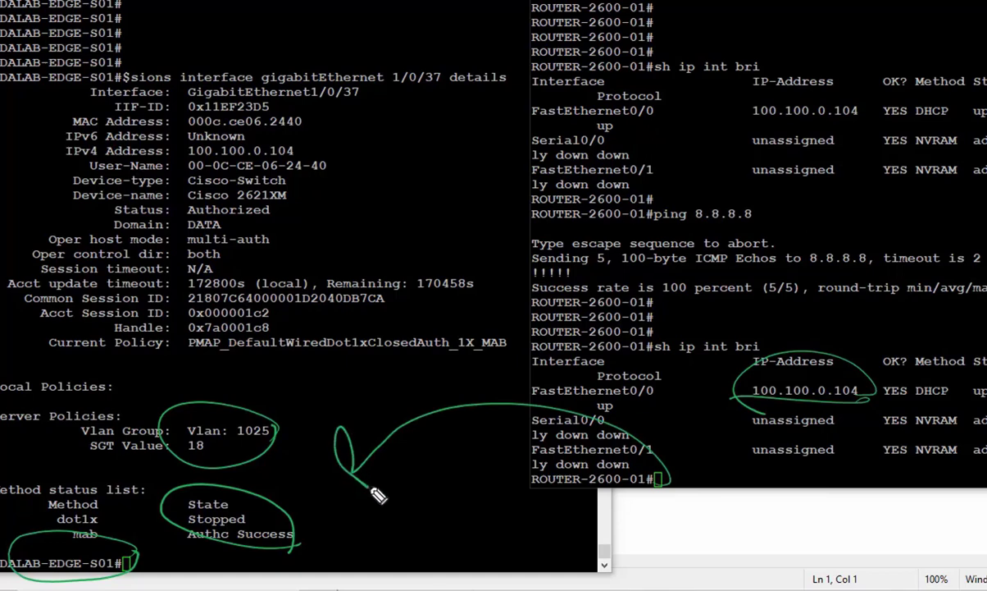
pyautogui.moveTo(663, 490)
pyautogui.mouseDown()
pyautogui.moveTo(657, 509)
pyautogui.moveTo(678, 482)
pyautogui.mouseUp()
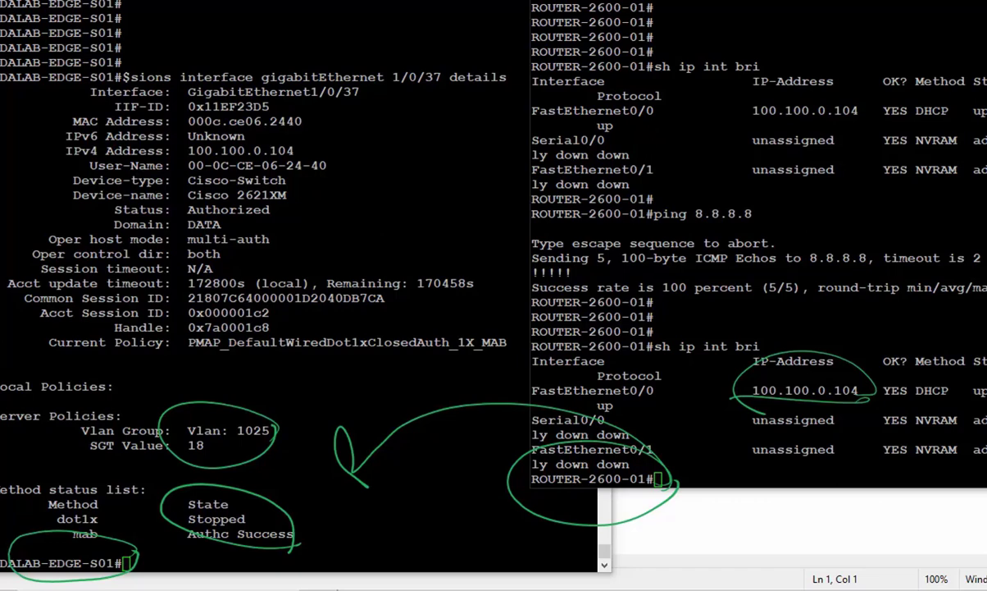
pyautogui.press('Escape')
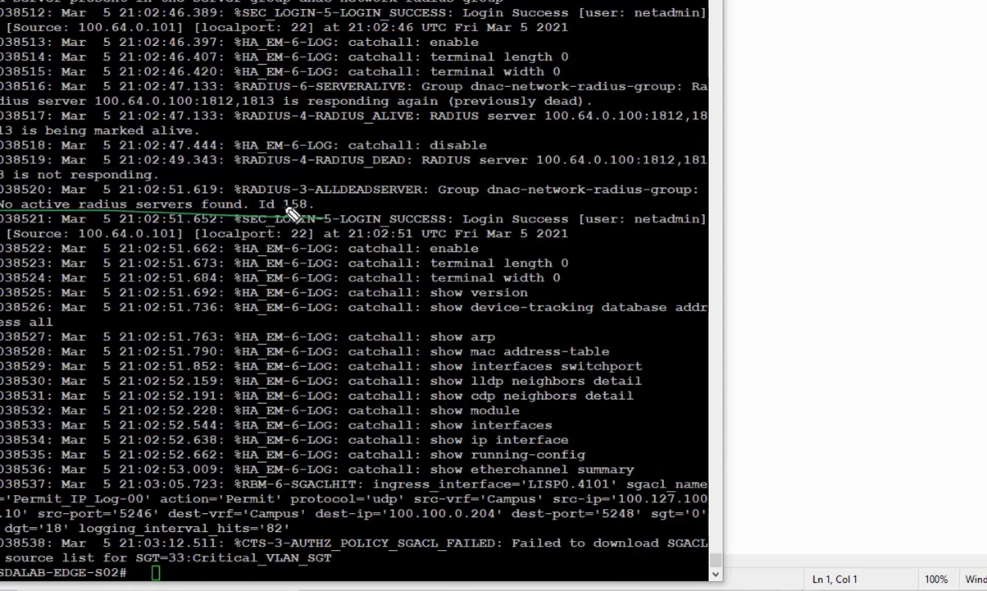
# Mark the dead RADIUS server messages and the server address 100.64.0.100 in the SDALAB-EDGE-S02 log, adding pen strokes beside the console.
pyautogui.moveTo(318, 213)
pyautogui.mouseDown()
pyautogui.moveTo(607, 215)
pyautogui.moveTo(98, 133)
pyautogui.moveTo(25, 210)
pyautogui.moveTo(46, 223)
pyautogui.mouseUp()
pyautogui.moveTo(224, 167)
pyautogui.mouseDown()
pyautogui.moveTo(648, 168)
pyautogui.moveTo(485, 145)
pyautogui.moveTo(506, 194)
pyautogui.mouseUp()
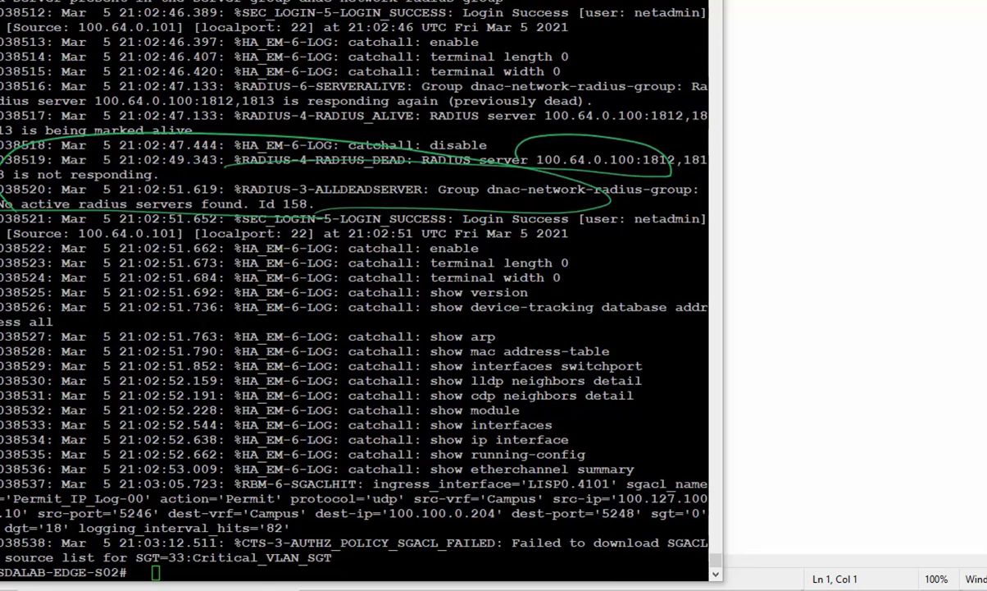
pyautogui.moveTo(783, 76)
pyautogui.mouseDown()
pyautogui.moveTo(807, 88)
pyautogui.moveTo(760, 145)
pyautogui.moveTo(861, 154)
pyautogui.moveTo(836, 198)
pyautogui.moveTo(911, 264)
pyautogui.moveTo(925, 303)
pyautogui.moveTo(964, 327)
pyautogui.mouseUp()
pyautogui.moveTo(808, 240)
pyautogui.mouseDown()
pyautogui.moveTo(828, 282)
pyautogui.moveTo(803, 326)
pyautogui.moveTo(899, 379)
pyautogui.mouseUp()
pyautogui.moveTo(841, 453)
pyautogui.mouseDown()
pyautogui.moveTo(644, 288)
pyautogui.moveTo(611, 277)
pyautogui.mouseUp()
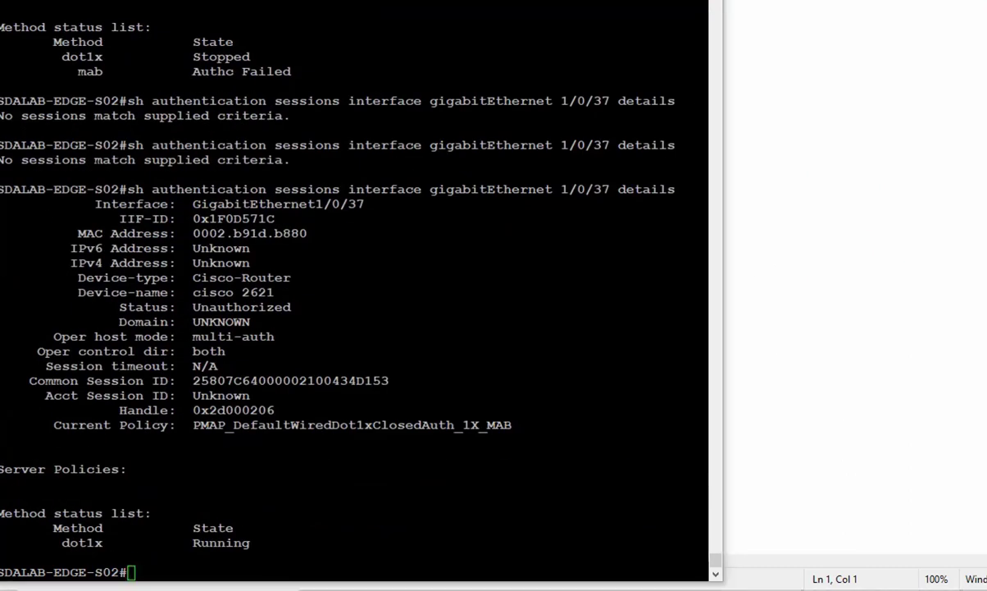
# Circle the empty server policies and the dot1x state in the SDALAB-EDGE-S02 session output, and clear the circles.
pyautogui.moveTo(264, 481)
pyautogui.mouseDown()
pyautogui.moveTo(212, 513)
pyautogui.moveTo(267, 464)
pyautogui.mouseUp()
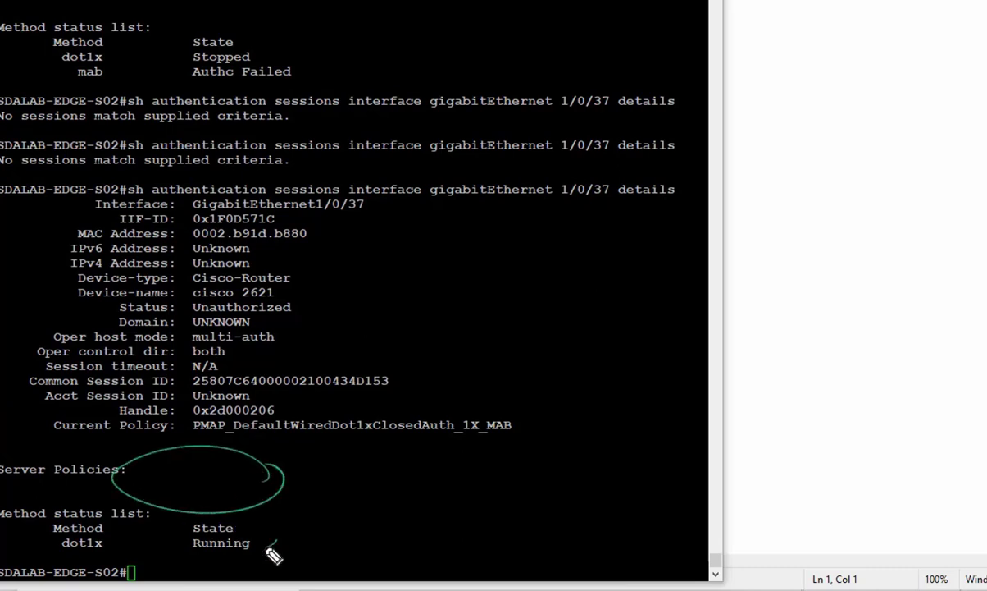
pyautogui.moveTo(267, 545); pyautogui.dragTo(274, 537)
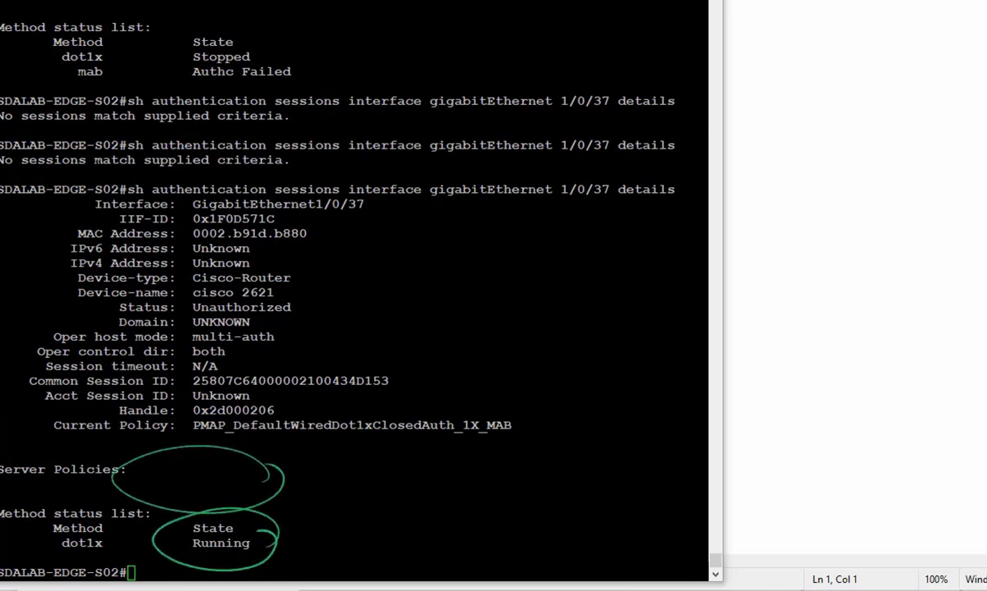
pyautogui.press('Escape')
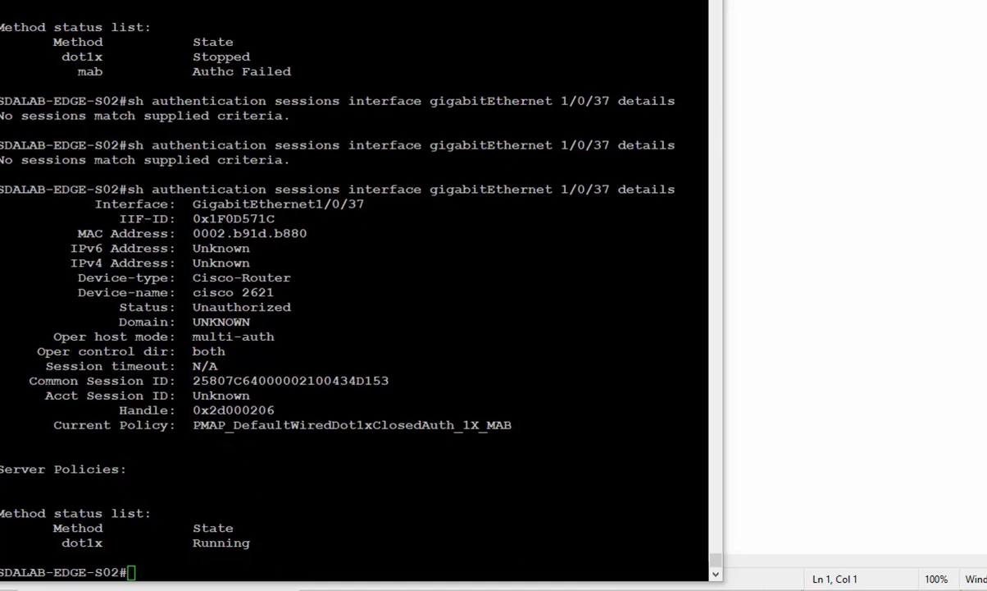
# Repeat the GigabitEthernet 1/0/37 session details query on SDALAB-EDGE-S02 and circle the authentication method states and the server policy VLAN.
pyautogui.press('Up')
pyautogui.press('Return')
pyautogui.press('Up')
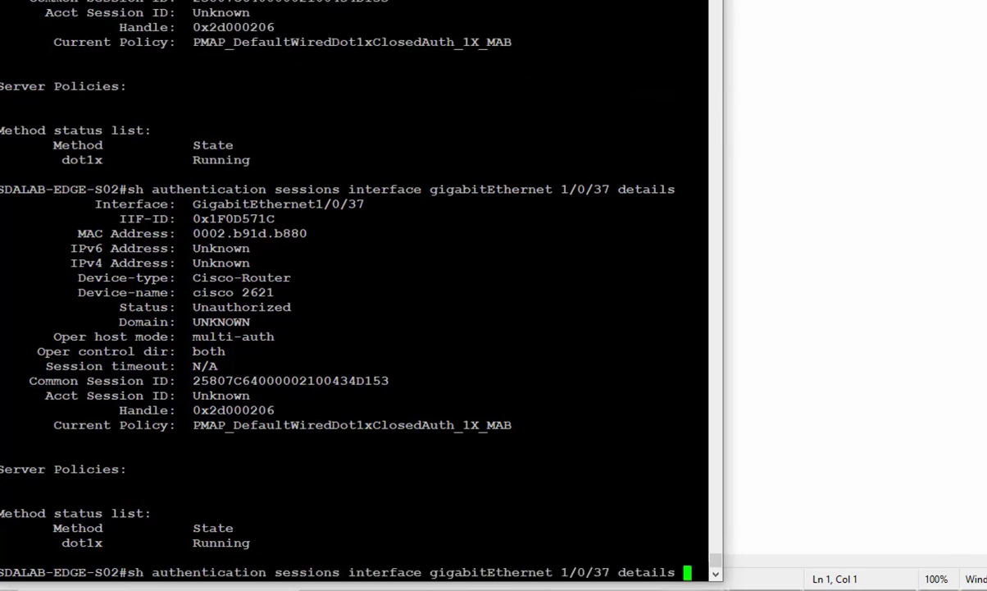
pyautogui.press('Down')
pyautogui.press('Up')
pyautogui.press('Down')
pyautogui.press('Up')
pyautogui.press('Return')
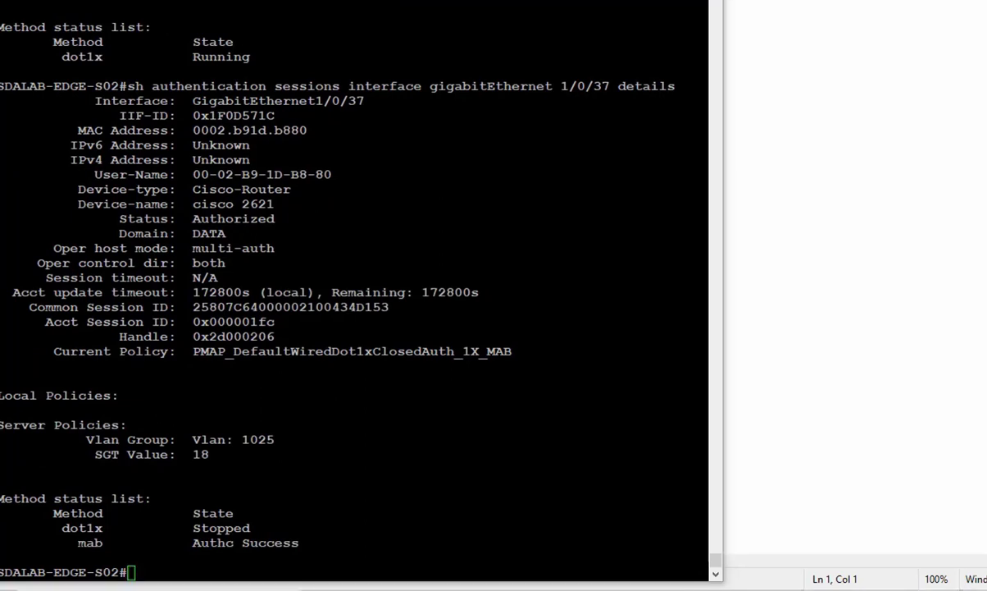
pyautogui.moveTo(312, 540); pyautogui.dragTo(298, 566)
pyautogui.moveTo(297, 449)
pyautogui.mouseDown()
pyautogui.moveTo(278, 417)
pyautogui.moveTo(293, 443)
pyautogui.moveTo(287, 430)
pyautogui.mouseUp()
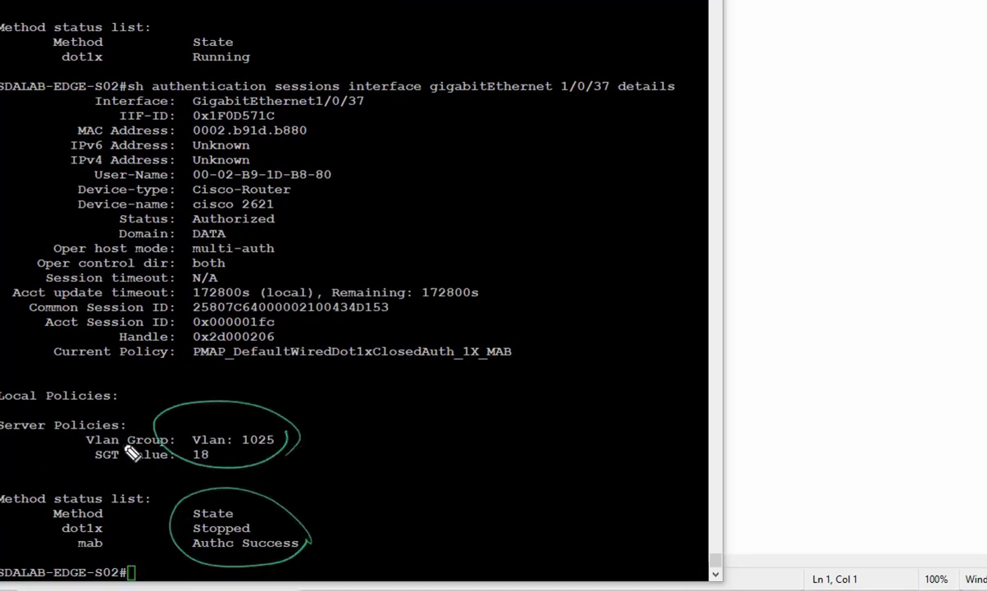